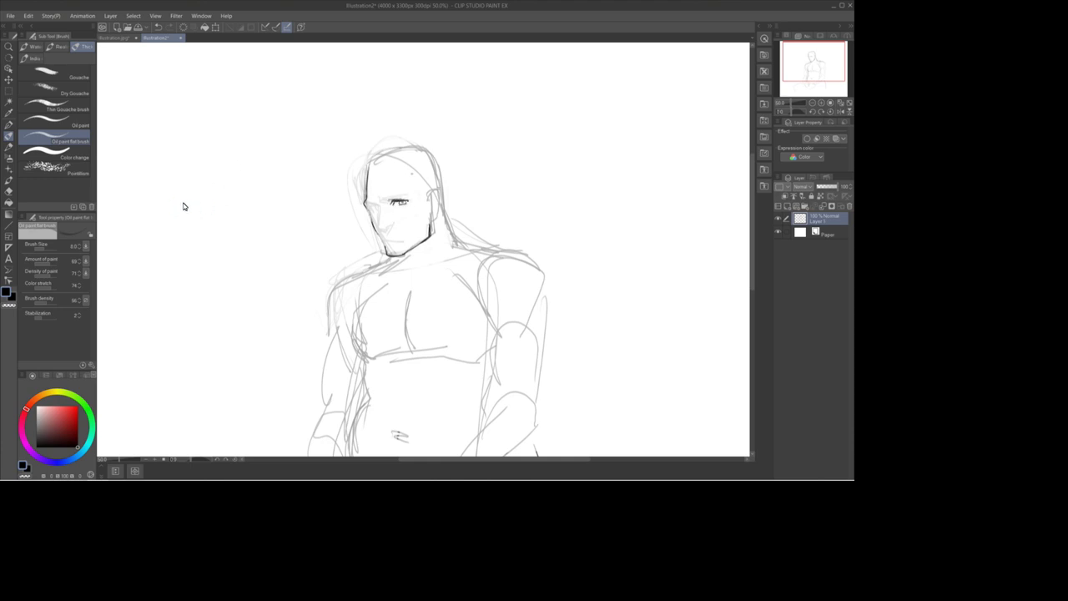
# Step: Draw the eyebrow and nose on the man's face with darker lines and mirror the canvas view
pyautogui.moveTo(165, 208); pyautogui.dragTo(186, 207)
pyautogui.moveTo(167, 210)
pyautogui.mouseDown()
pyautogui.moveTo(189, 205)
pyautogui.moveTo(155, 212)
pyautogui.moveTo(185, 201)
pyautogui.moveTo(174, 214)
pyautogui.moveTo(186, 212)
pyautogui.mouseUp()
pyautogui.hotkey('ctrl', '+')
pyautogui.moveTo(169, 197)
pyautogui.mouseDown()
pyautogui.moveTo(183, 191)
pyautogui.moveTo(194, 205)
pyautogui.moveTo(153, 191)
pyautogui.moveTo(181, 185)
pyautogui.moveTo(151, 223)
pyautogui.mouseUp()
pyautogui.hotkey('ctrl', 'z')
pyautogui.moveTo(160, 218)
pyautogui.mouseDown()
pyautogui.moveTo(170, 220)
pyautogui.moveTo(158, 203)
pyautogui.moveTo(173, 201)
pyautogui.mouseUp()
pyautogui.hotkey('ctrl', '-')
pyautogui.press('h')
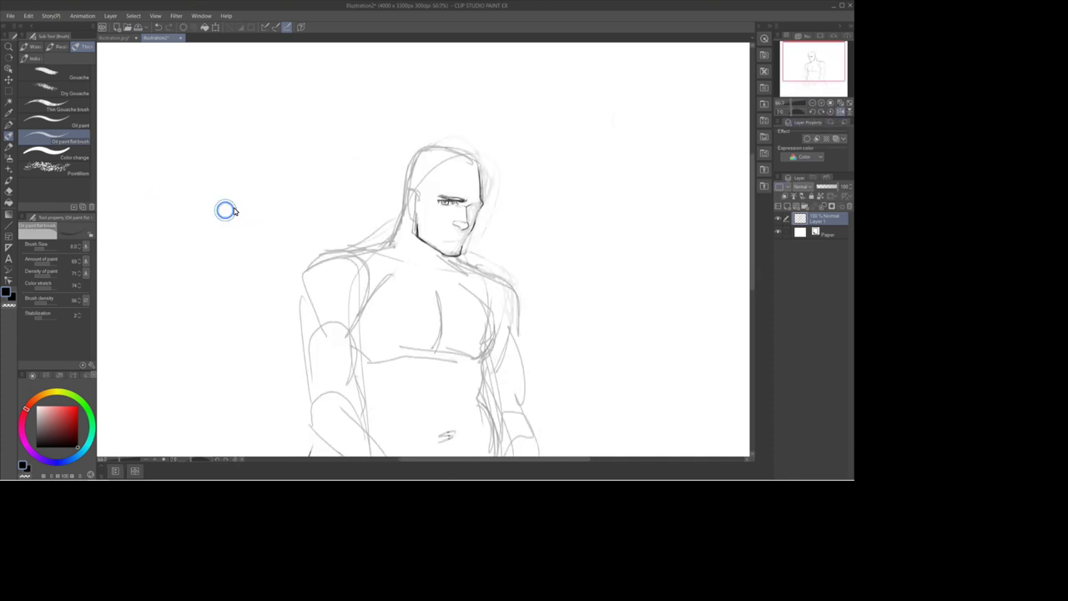
# Step: Draw the second eye, the frowning brow and the mouth, and redraw the ear and jawline
pyautogui.moveTo(257, 215); pyautogui.dragTo(261, 215)
pyautogui.moveTo(234, 249)
pyautogui.mouseDown()
pyautogui.moveTo(252, 248)
pyautogui.moveTo(241, 250)
pyautogui.moveTo(249, 217)
pyautogui.moveTo(201, 221)
pyautogui.moveTo(271, 190)
pyautogui.moveTo(275, 212)
pyautogui.mouseUp()
pyautogui.scroll(-1, 599, 117)
pyautogui.hotkey('ctrl', '+')
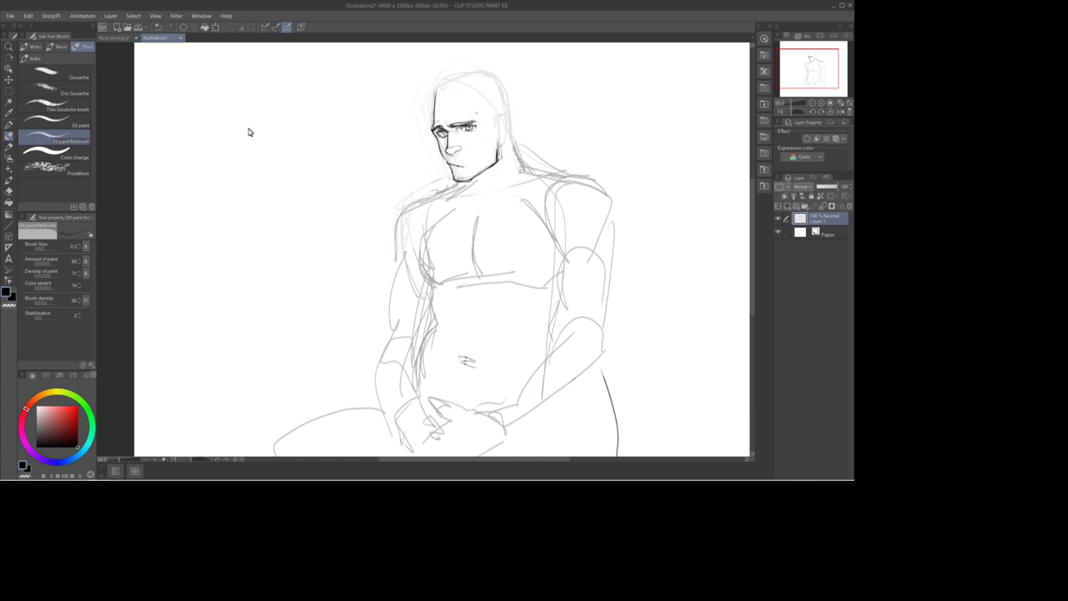
pyautogui.moveTo(498, 119)
pyautogui.mouseDown()
pyautogui.moveTo(506, 154)
pyautogui.moveTo(481, 166)
pyautogui.mouseUp()
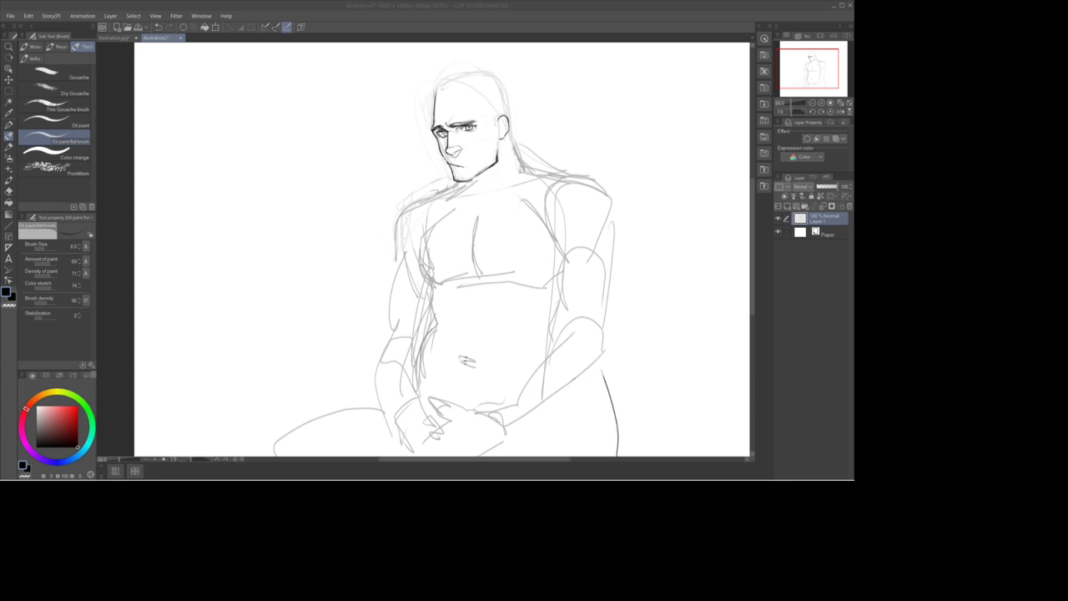
pyautogui.hotkey('ctrl', '-')
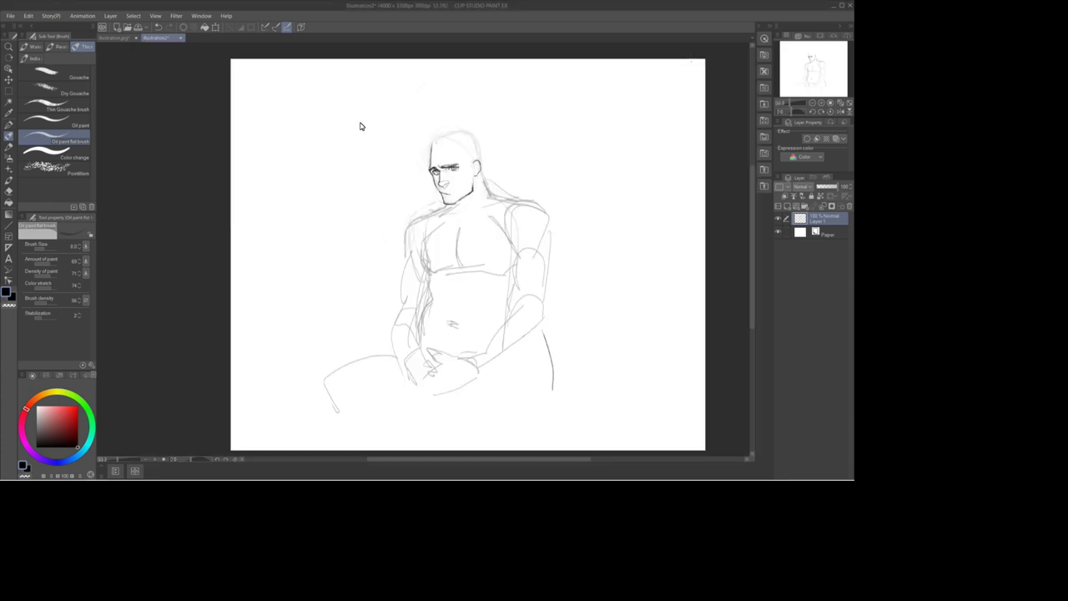
# Step: Redraw the neck, shoulders and the near bent arm with darker lines
pyautogui.moveTo(425, 218)
pyautogui.mouseDown()
pyautogui.moveTo(407, 249)
pyautogui.moveTo(451, 209)
pyautogui.mouseUp()
pyautogui.moveTo(482, 173)
pyautogui.mouseDown()
pyautogui.moveTo(489, 197)
pyautogui.moveTo(535, 209)
pyautogui.mouseUp()
pyautogui.hotkey('ctrl', 'z')
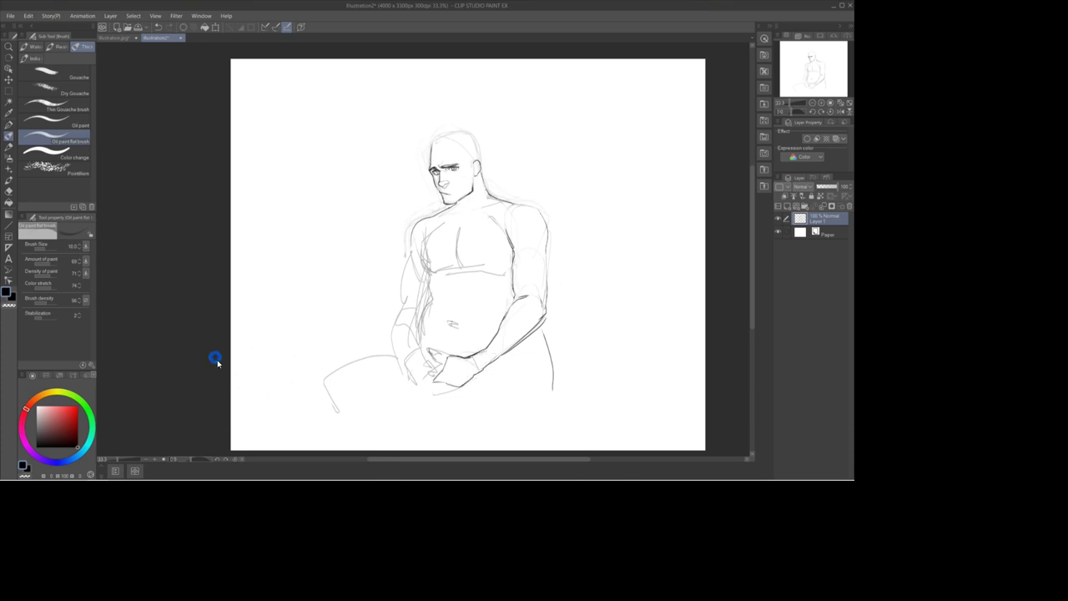
# Step: Sketch the fingers and knuckles of the two clasped hands in the man's lap
pyautogui.moveTo(441, 370)
pyautogui.mouseDown()
pyautogui.moveTo(423, 388)
pyautogui.moveTo(454, 385)
pyautogui.mouseUp()
pyautogui.moveTo(434, 228); pyautogui.dragTo(427, 268)
pyautogui.moveTo(454, 266)
pyautogui.mouseDown()
pyautogui.moveTo(459, 228)
pyautogui.moveTo(457, 268)
pyautogui.mouseUp()
pyautogui.moveTo(432, 279); pyautogui.dragTo(414, 335)
pyautogui.hotkey('ctrl', 'z')
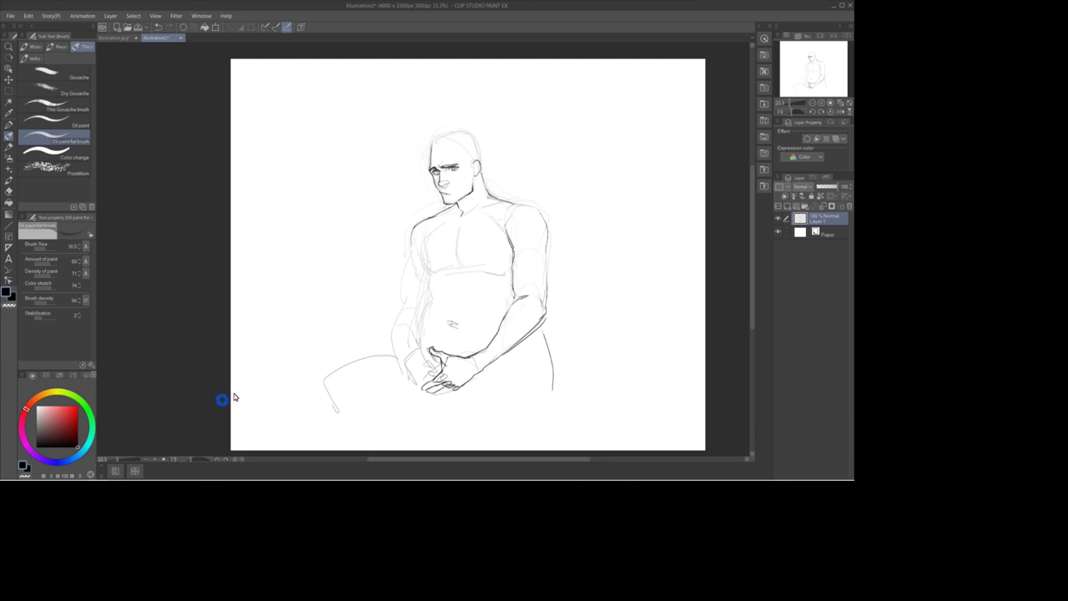
pyautogui.moveTo(443, 389); pyautogui.dragTo(455, 389)
pyautogui.moveTo(423, 350)
pyautogui.mouseDown()
pyautogui.moveTo(408, 367)
pyautogui.moveTo(434, 362)
pyautogui.moveTo(426, 377)
pyautogui.mouseUp()
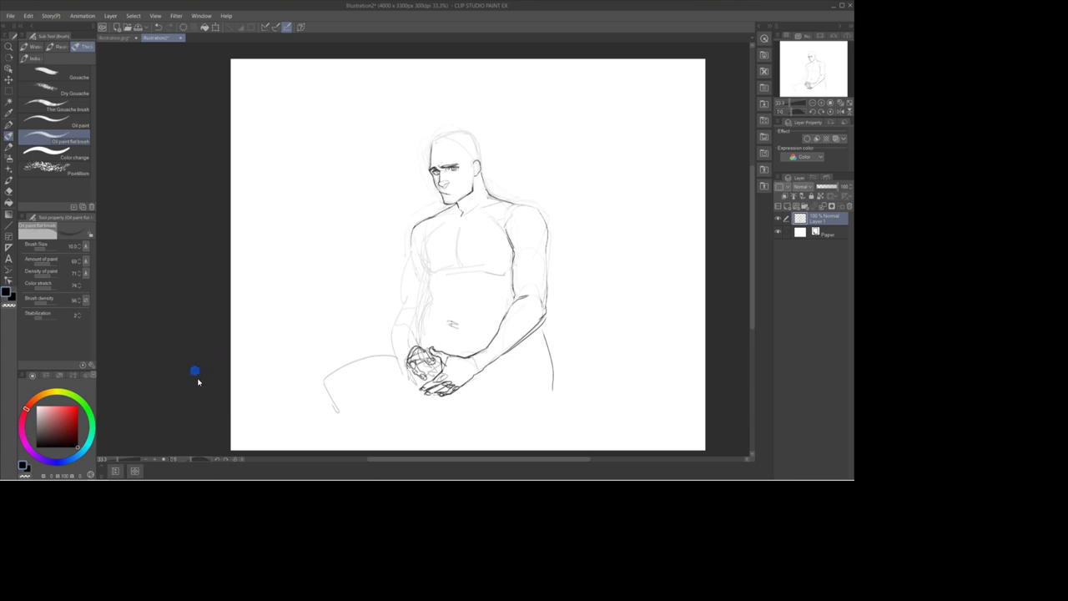
pyautogui.moveTo(410, 373); pyautogui.dragTo(422, 385)
# Step: Lasso the far hand, adjust it with a scale/rotate transform and clear the selection
pyautogui.press('m')
pyautogui.press('m')
pyautogui.moveTo(421, 339)
pyautogui.mouseDown()
pyautogui.moveTo(428, 373)
pyautogui.moveTo(422, 340)
pyautogui.mouseUp()
pyautogui.hotkey('ctrl', 't')
pyautogui.moveTo(417, 392); pyautogui.dragTo(417, 407)
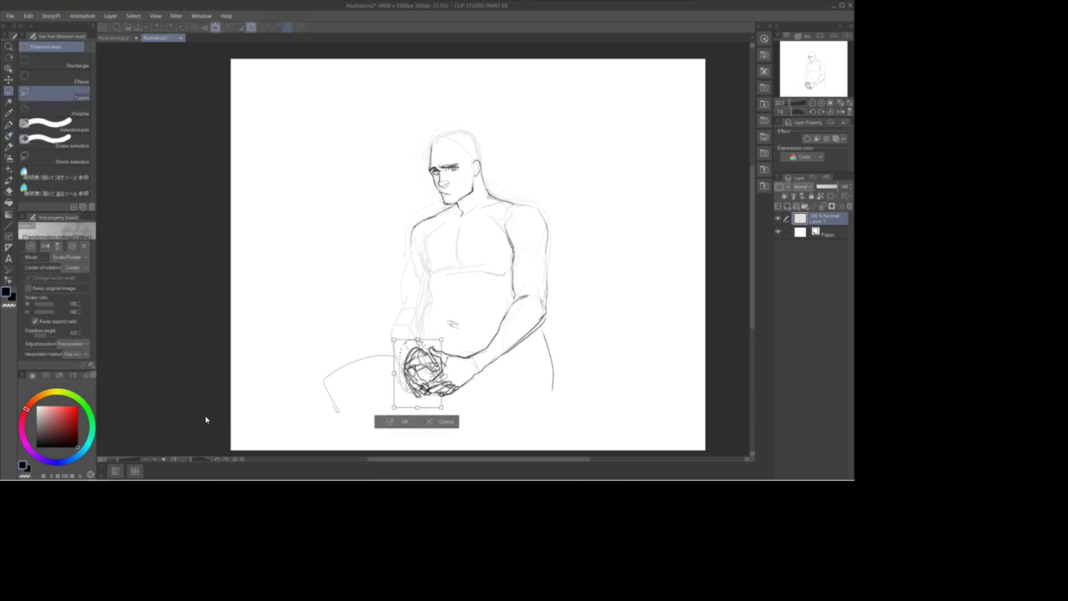
pyautogui.press('Return')
pyautogui.hotkey('ctrl', 'd')
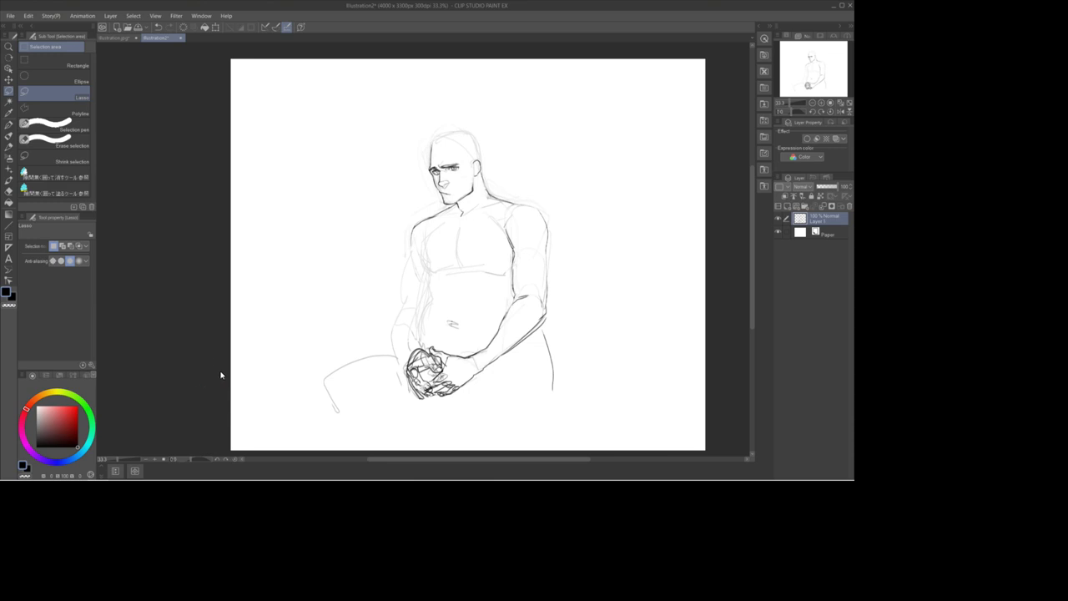
# Step: Redraw the outlines of the far upper arm and forearm down to the clasped hands
pyautogui.press('b')
pyautogui.moveTo(406, 317); pyautogui.dragTo(412, 355)
pyautogui.moveTo(405, 306); pyautogui.dragTo(419, 347)
pyautogui.moveTo(412, 243); pyautogui.dragTo(406, 322)
pyautogui.moveTo(411, 302)
pyautogui.mouseDown()
pyautogui.moveTo(424, 317)
pyautogui.moveTo(412, 362)
pyautogui.mouseUp()
pyautogui.moveTo(404, 313); pyautogui.dragTo(426, 352)
pyautogui.press('c')
pyautogui.moveTo(412, 305); pyautogui.dragTo(417, 347)
pyautogui.press('c')
pyautogui.moveTo(411, 254); pyautogui.dragTo(407, 300)
# Step: Redefine the lower edge of the chest and the center line between the pectorals
pyautogui.moveTo(199, 265)
pyautogui.mouseDown()
pyautogui.moveTo(402, 206)
pyautogui.moveTo(434, 273)
pyautogui.moveTo(462, 268)
pyautogui.mouseUp()
pyautogui.moveTo(462, 268); pyautogui.dragTo(506, 268)
pyautogui.moveTo(461, 231)
pyautogui.mouseDown()
pyautogui.moveTo(457, 269)
pyautogui.moveTo(472, 270)
pyautogui.mouseUp()
pyautogui.press('c')
pyautogui.moveTo(461, 226)
pyautogui.mouseDown()
pyautogui.moveTo(456, 255)
pyautogui.moveTo(424, 253)
pyautogui.moveTo(459, 269)
pyautogui.mouseUp()
# Step: Sketch the far leg with its thigh, bent knee and lower leg
pyautogui.moveTo(432, 280)
pyautogui.mouseDown()
pyautogui.moveTo(427, 332)
pyautogui.moveTo(324, 377)
pyautogui.mouseUp()
pyautogui.moveTo(334, 348)
pyautogui.mouseDown()
pyautogui.moveTo(403, 338)
pyautogui.moveTo(349, 378)
pyautogui.moveTo(411, 389)
pyautogui.mouseUp()
pyautogui.moveTo(323, 381); pyautogui.dragTo(360, 448)
pyautogui.moveTo(374, 404); pyautogui.dragTo(380, 449)
# Step: Draw the side of the torso, the waistband and the navel
pyautogui.moveTo(498, 287)
pyautogui.mouseDown()
pyautogui.moveTo(495, 302)
pyautogui.moveTo(428, 333)
pyautogui.mouseUp()
pyautogui.moveTo(433, 277); pyautogui.dragTo(435, 305)
pyautogui.moveTo(429, 332); pyautogui.dragTo(487, 339)
pyautogui.moveTo(464, 338)
pyautogui.mouseDown()
pyautogui.moveTo(493, 335)
pyautogui.moveTo(457, 324)
pyautogui.mouseUp()
pyautogui.moveTo(435, 274)
pyautogui.mouseDown()
pyautogui.moveTo(454, 269)
pyautogui.moveTo(427, 330)
pyautogui.moveTo(487, 392)
pyautogui.moveTo(522, 349)
pyautogui.mouseUp()
pyautogui.hotkey('ctrl', 'z')
# Step: Rough in the near thigh and knee with loose rounded strokes down to the canvas edge
pyautogui.moveTo(489, 382); pyautogui.dragTo(492, 399)
pyautogui.moveTo(519, 386); pyautogui.dragTo(517, 406)
pyautogui.moveTo(502, 417); pyautogui.dragTo(528, 449)
pyautogui.moveTo(521, 348); pyautogui.dragTo(552, 388)
pyautogui.moveTo(552, 372); pyautogui.dragTo(545, 446)
# Step: Crop the canvas to a portrait rectangle around the seated figure and return to the Oil paint flat brush
pyautogui.press('m')
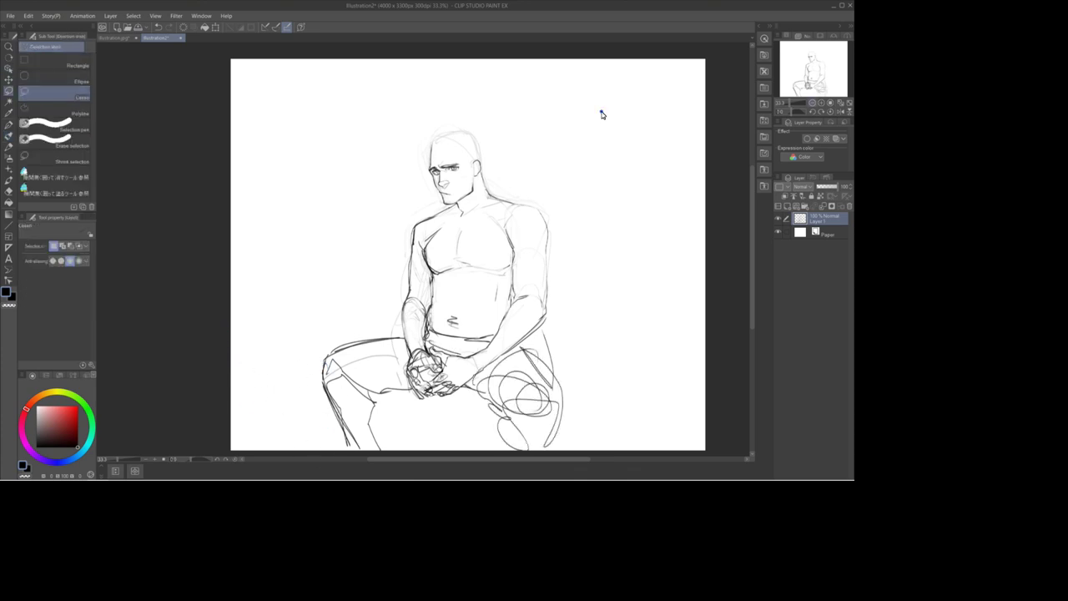
pyautogui.click(813, 103)
pyautogui.click(55, 63)
pyautogui.moveTo(367, 173); pyautogui.dragTo(472, 312)
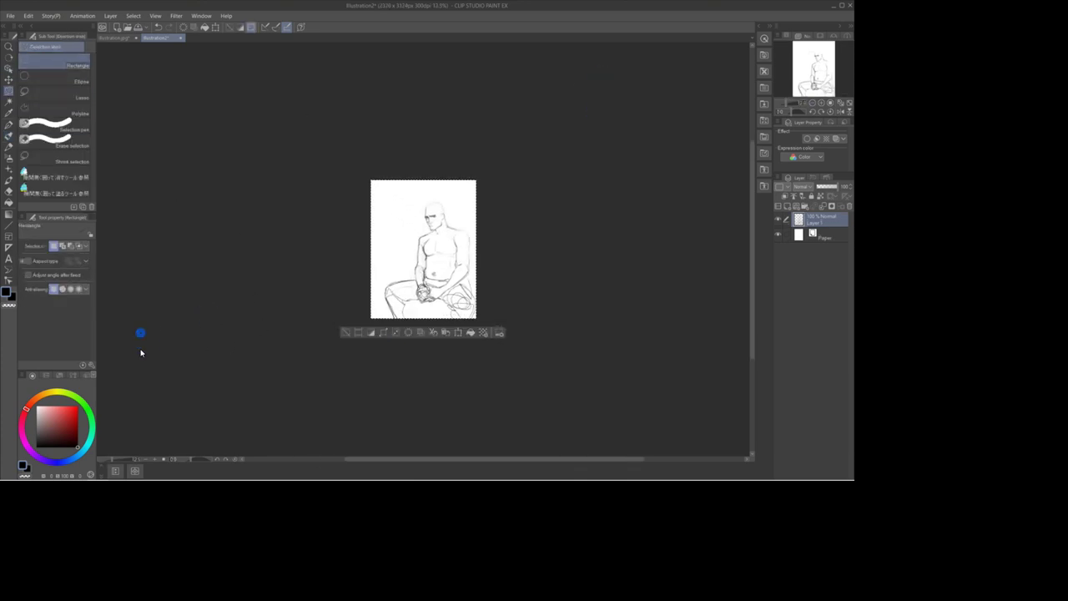
pyautogui.click(354, 326)
pyautogui.click(820, 103)
pyautogui.click(821, 103)
pyautogui.click(821, 103)
pyautogui.click(818, 71)
pyautogui.click(307, 421)
pyautogui.click(9, 136)
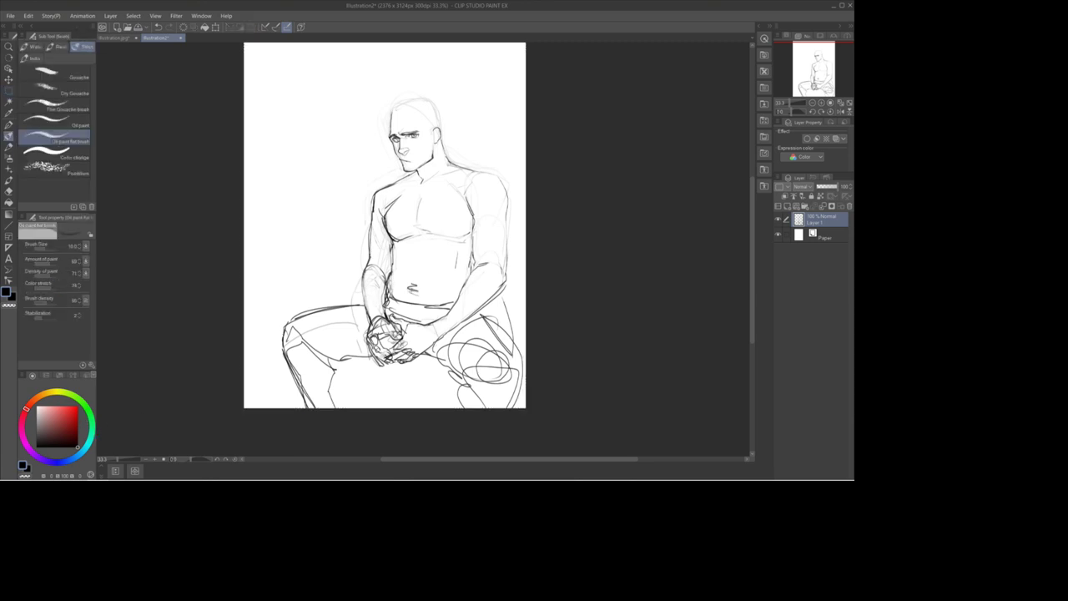
# Step: Lasso the man's head, tilt it slightly with a transform and clear the selection
pyautogui.click(9, 90)
pyautogui.click(55, 94)
pyautogui.moveTo(442, 108)
pyautogui.mouseDown()
pyautogui.moveTo(379, 147)
pyautogui.moveTo(445, 125)
pyautogui.mouseUp()
pyautogui.hotkey('ctrl', 't')
pyautogui.moveTo(237, 145)
pyautogui.mouseDown()
pyautogui.moveTo(226, 184)
pyautogui.moveTo(284, 146)
pyautogui.moveTo(281, 160)
pyautogui.moveTo(226, 178)
pyautogui.mouseUp()
pyautogui.press('Return')
pyautogui.hotkey('ctrl', 'd')
# Step: Draw a moustache, a chin beard and a ragged beard edge along the jaw up to the sideburn in mirrored view
pyautogui.press('e')
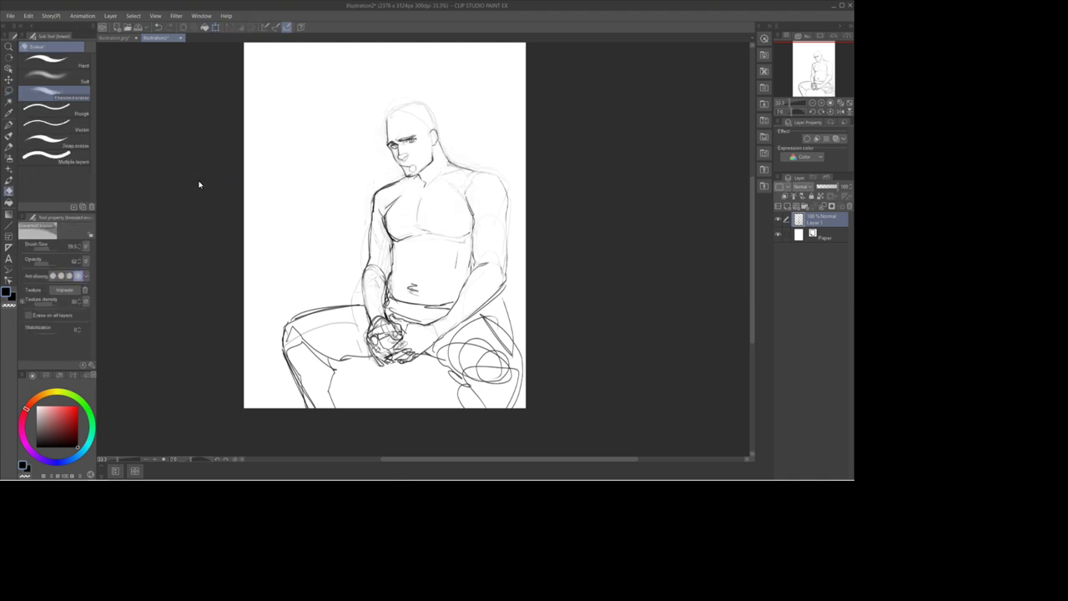
pyautogui.click(840, 112)
pyautogui.press('b')
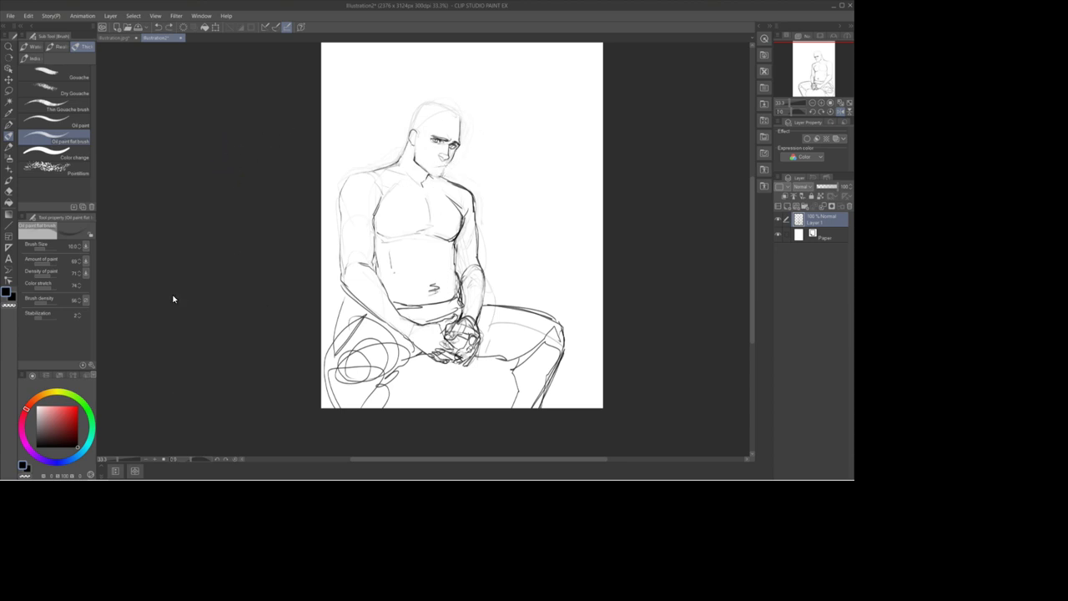
pyautogui.hotkey('ctrl', '+')
pyautogui.hotkey('ctrl', '+')
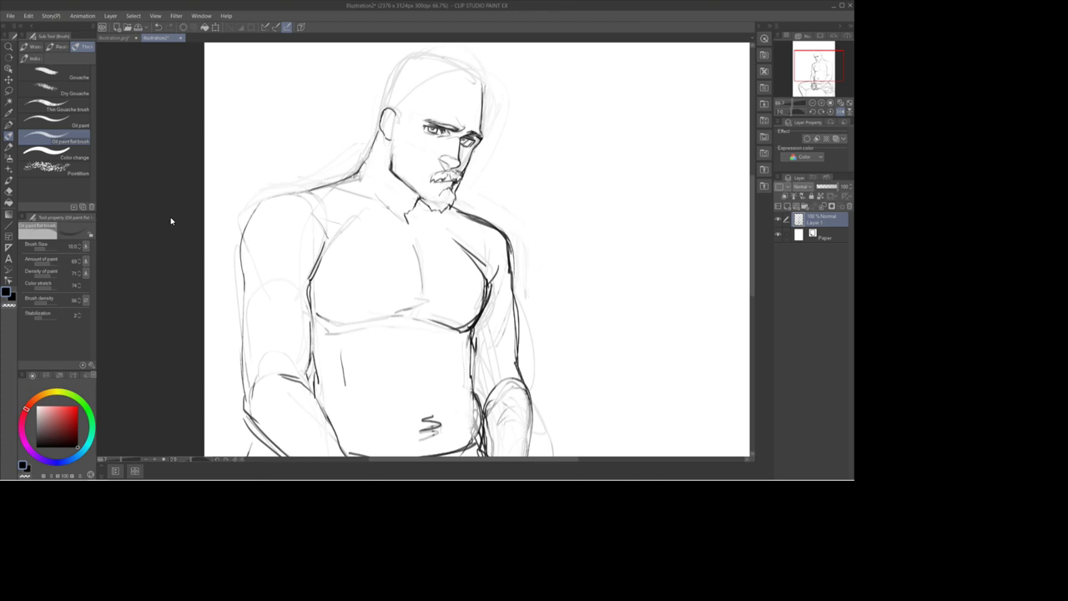
pyautogui.moveTo(414, 197); pyautogui.dragTo(437, 211)
pyautogui.moveTo(397, 122)
pyautogui.mouseDown()
pyautogui.moveTo(401, 132)
pyautogui.moveTo(404, 122)
pyautogui.mouseUp()
pyautogui.moveTo(400, 124); pyautogui.dragTo(406, 116)
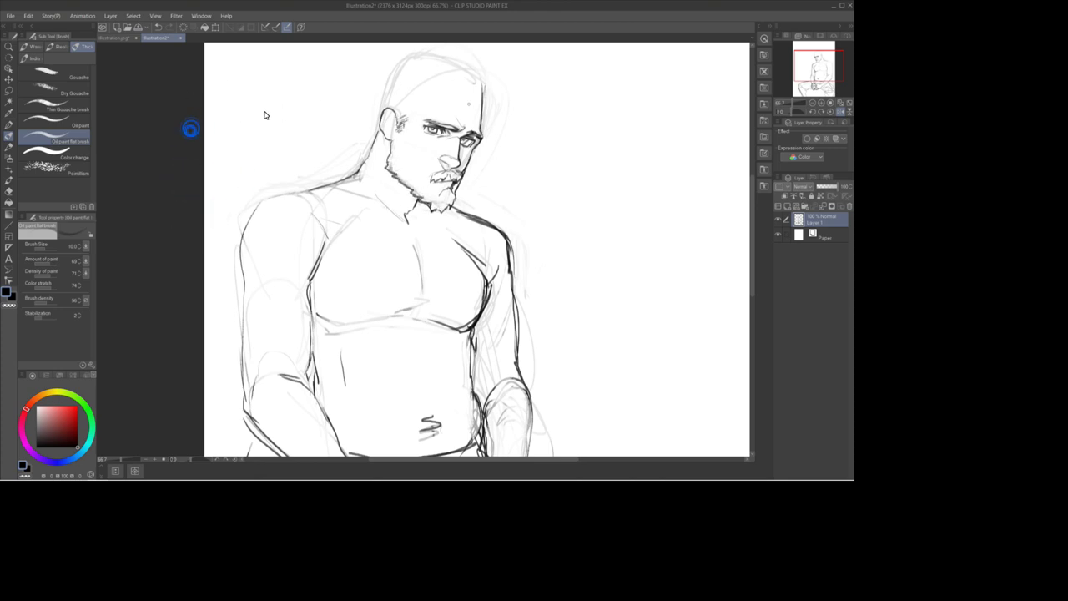
# Step: Restore the unmirrored view, fill in the beard on the chin and cheek, and thicken the eyebrows
pyautogui.click(840, 112)
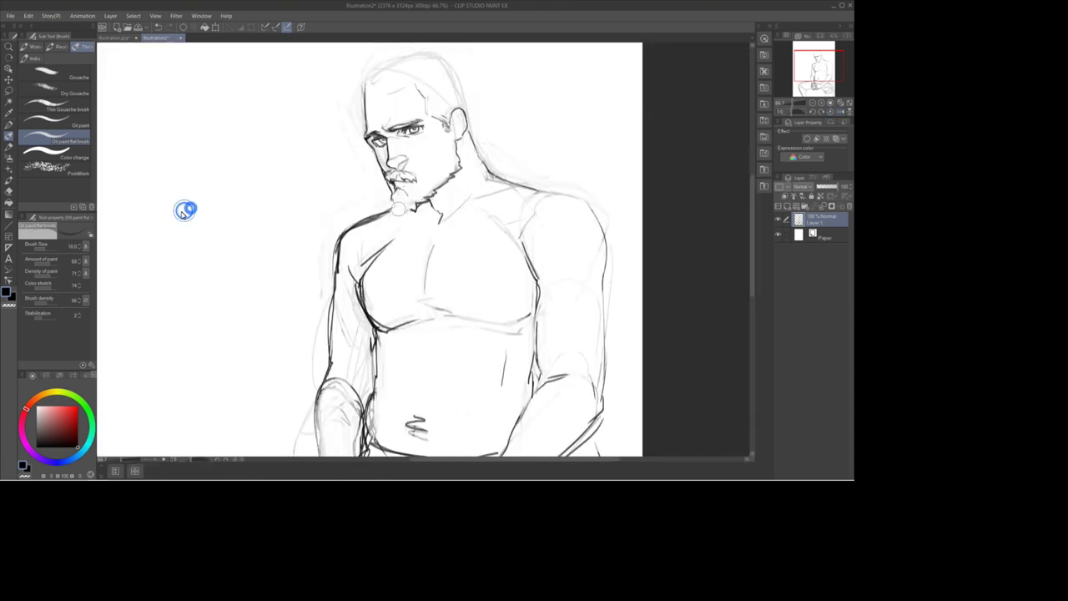
pyautogui.moveTo(399, 205)
pyautogui.mouseDown()
pyautogui.moveTo(418, 209)
pyautogui.moveTo(408, 212)
pyautogui.moveTo(423, 186)
pyautogui.mouseUp()
pyautogui.hotkey('ctrl', 'z')
pyautogui.hotkey('ctrl', 'z')
pyautogui.moveTo(421, 179); pyautogui.dragTo(427, 188)
pyautogui.moveTo(209, 194); pyautogui.dragTo(210, 189)
pyautogui.moveTo(434, 169); pyautogui.dragTo(454, 138)
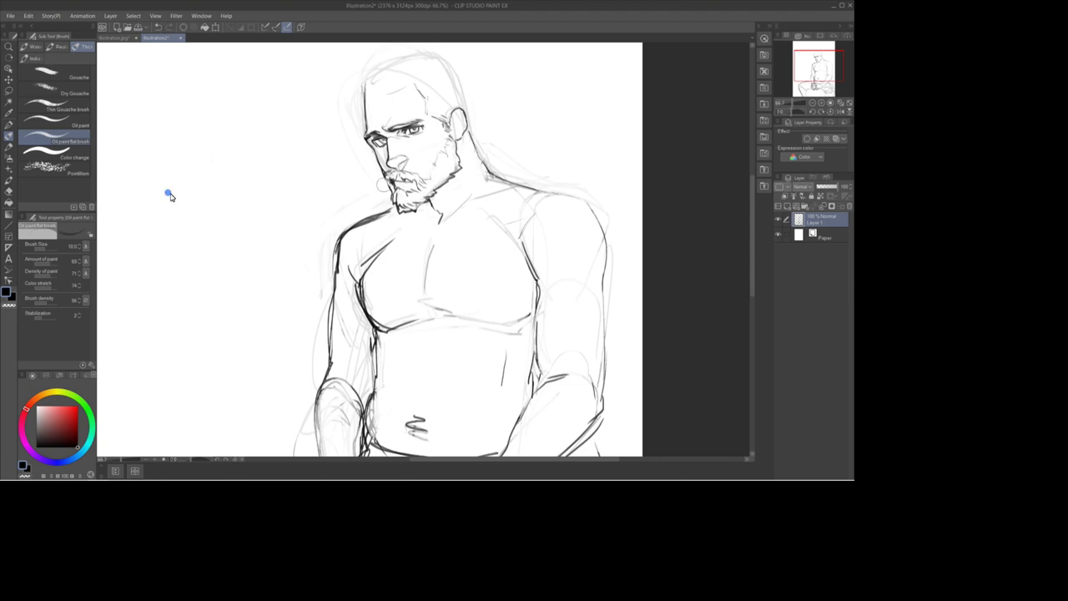
pyautogui.moveTo(442, 166); pyautogui.dragTo(458, 159)
pyautogui.moveTo(390, 129)
pyautogui.mouseDown()
pyautogui.moveTo(413, 125)
pyautogui.moveTo(376, 129)
pyautogui.moveTo(401, 171)
pyautogui.moveTo(430, 148)
pyautogui.mouseUp()
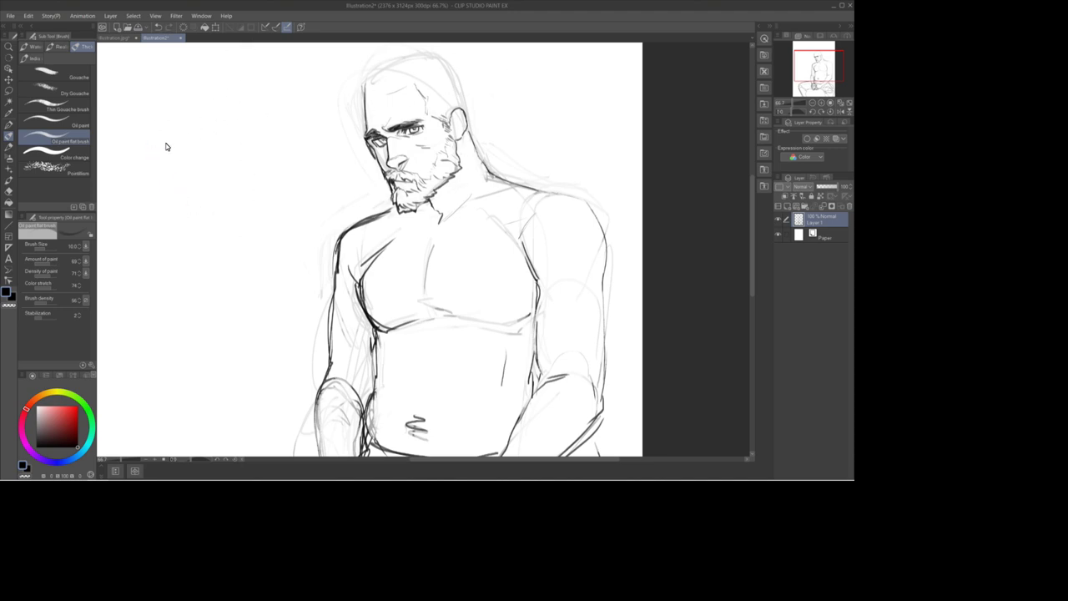
# Step: Draw the hair locks over the forehead, at the temple and down the back of the head
pyautogui.moveTo(361, 86)
pyautogui.mouseDown()
pyautogui.moveTo(365, 130)
pyautogui.moveTo(346, 126)
pyautogui.mouseUp()
pyautogui.hotkey('ctrl', 'z')
pyautogui.moveTo(357, 102)
pyautogui.mouseDown()
pyautogui.moveTo(363, 128)
pyautogui.moveTo(380, 75)
pyautogui.moveTo(431, 55)
pyautogui.mouseUp()
pyautogui.moveTo(364, 96)
pyautogui.mouseDown()
pyautogui.moveTo(360, 104)
pyautogui.moveTo(382, 92)
pyautogui.moveTo(375, 116)
pyautogui.moveTo(372, 108)
pyautogui.mouseUp()
pyautogui.hotkey('ctrl', 'z')
pyautogui.moveTo(382, 93)
pyautogui.mouseDown()
pyautogui.moveTo(367, 132)
pyautogui.moveTo(368, 81)
pyautogui.mouseUp()
pyautogui.hotkey('ctrl', 'z')
pyautogui.moveTo(420, 109); pyautogui.dragTo(436, 115)
pyautogui.moveTo(451, 73); pyautogui.dragTo(469, 127)
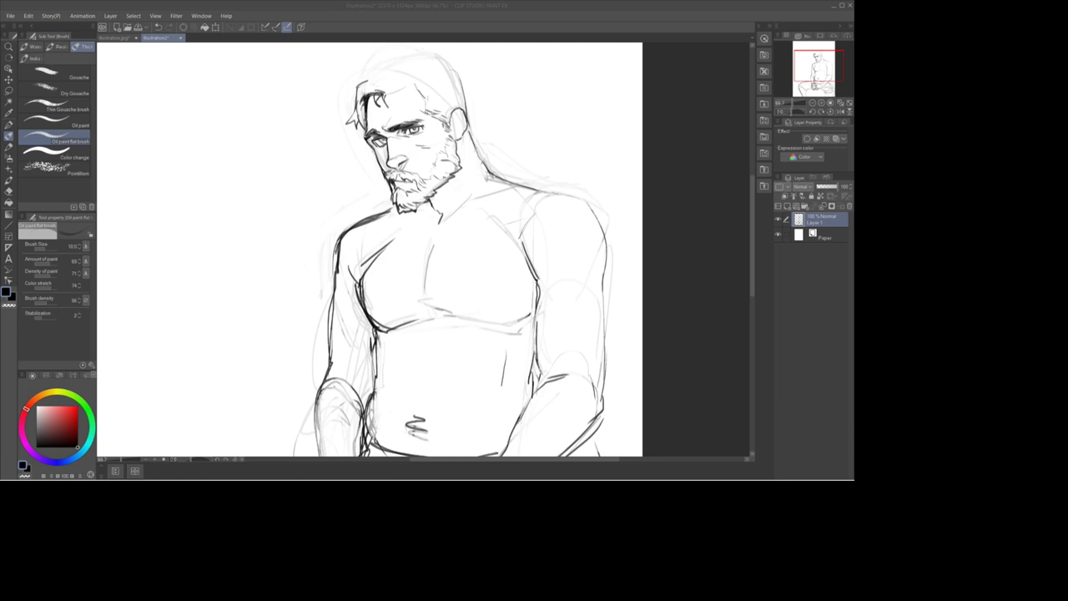
pyautogui.moveTo(247, 138)
pyautogui.mouseDown()
pyautogui.moveTo(255, 122)
pyautogui.moveTo(231, 100)
pyautogui.moveTo(244, 95)
pyautogui.mouseUp()
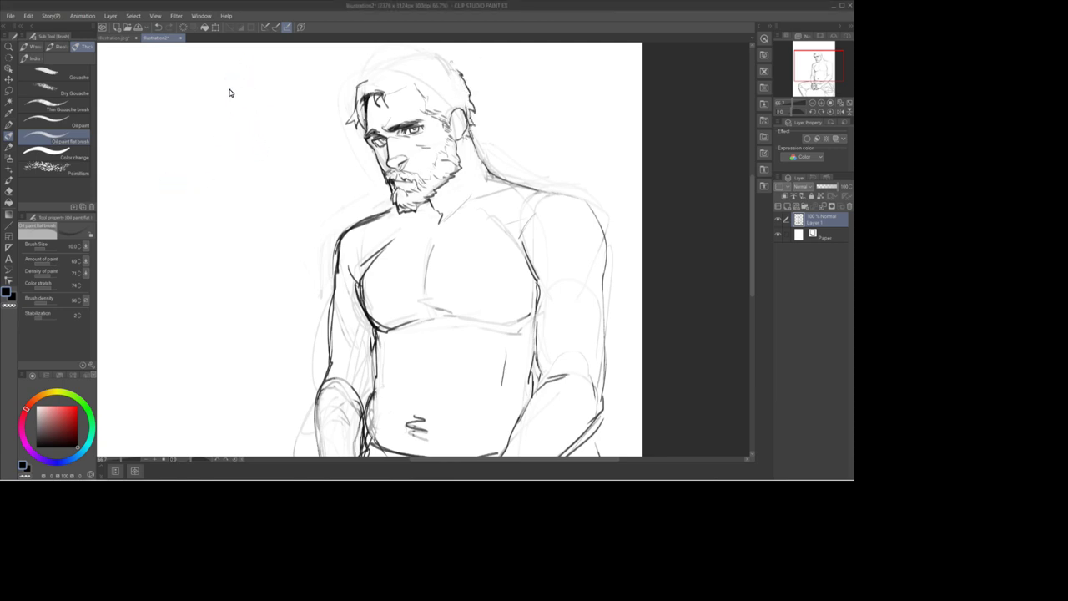
pyautogui.hotkey('ctrl', '-')
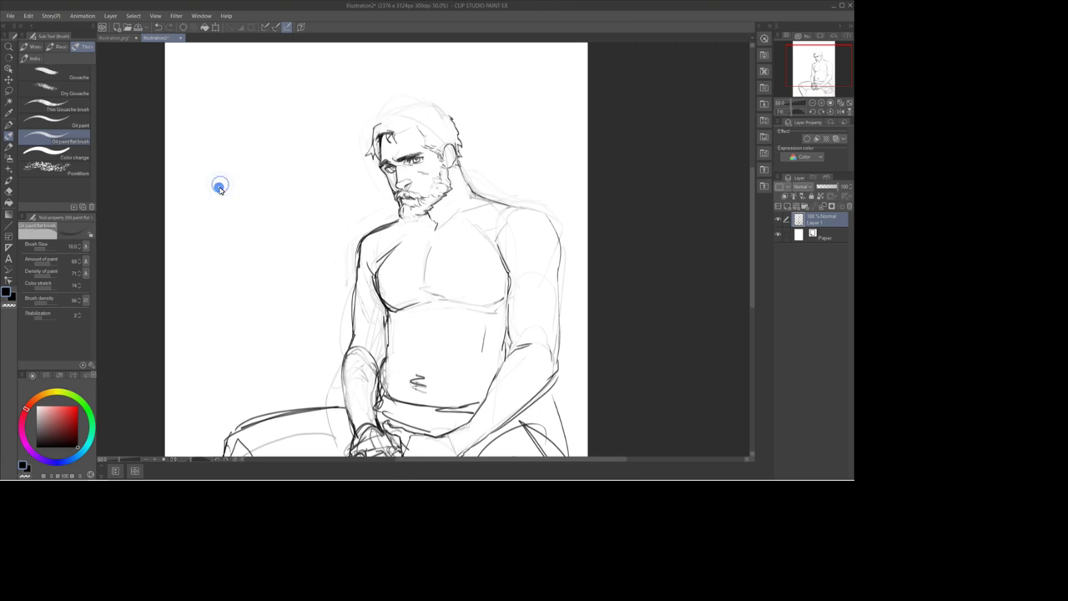
# Step: Outline the swept hair on top of the head and add strands down the side
pyautogui.moveTo(375, 125); pyautogui.dragTo(429, 102)
pyautogui.moveTo(427, 102)
pyautogui.mouseDown()
pyautogui.moveTo(447, 114)
pyautogui.moveTo(390, 128)
pyautogui.moveTo(445, 127)
pyautogui.mouseUp()
pyautogui.hotkey('ctrl', 'y')
pyautogui.hotkey('ctrl', 'y')
pyautogui.hotkey('ctrl', 'y')
pyautogui.hotkey('ctrl', 'y')
pyautogui.hotkey('ctrl', 'y')
pyautogui.hotkey('ctrl', 'y')
pyautogui.moveTo(444, 132); pyautogui.dragTo(452, 120)
pyautogui.moveTo(367, 136)
pyautogui.mouseDown()
pyautogui.moveTo(379, 127)
pyautogui.moveTo(370, 145)
pyautogui.moveTo(402, 171)
pyautogui.mouseUp()
pyautogui.moveTo(401, 159); pyautogui.dragTo(423, 154)
pyautogui.hotkey('ctrl', 'z')
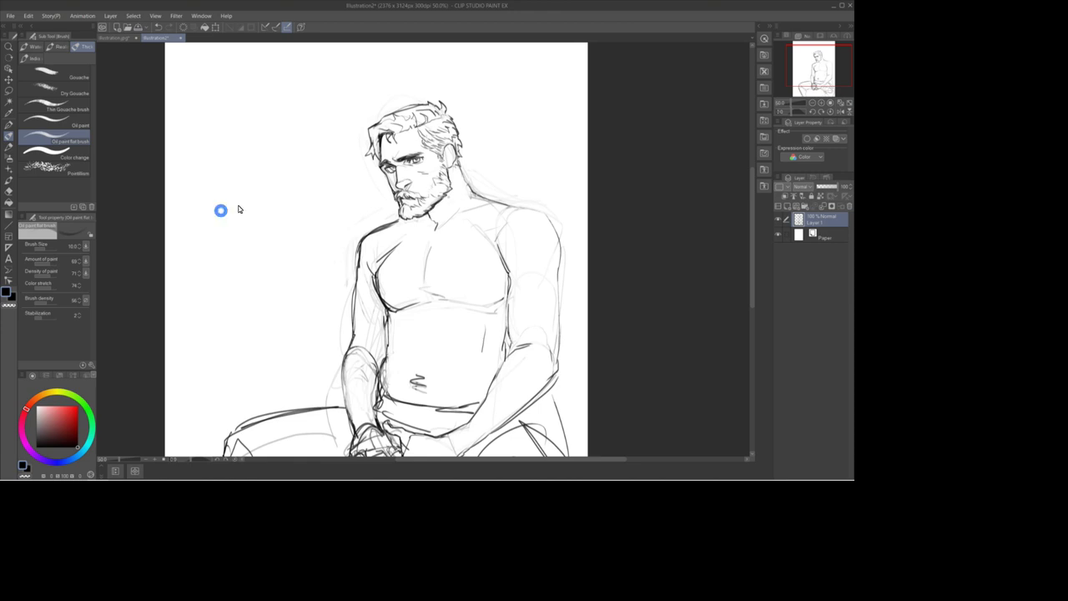
# Step: Adjust parts of the face with lasso selections and transforms, clearing each selection
pyautogui.press('m')
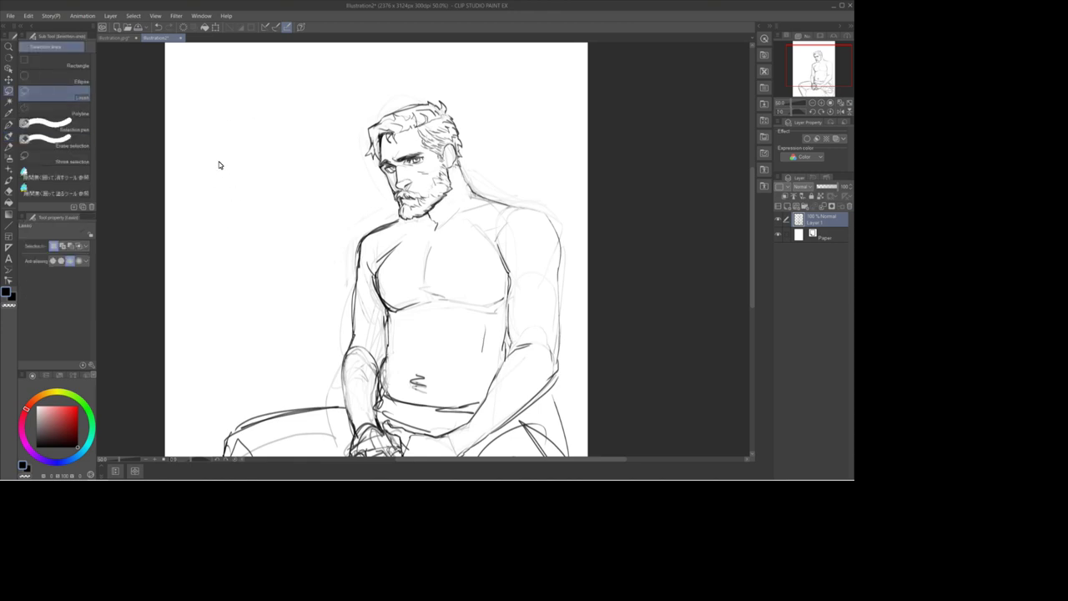
pyautogui.hotkey('ctrl', 't')
pyautogui.press('Return')
pyautogui.hotkey('ctrl', 'd')
pyautogui.moveTo(384, 197)
pyautogui.mouseDown()
pyautogui.moveTo(393, 222)
pyautogui.moveTo(384, 193)
pyautogui.mouseUp()
pyautogui.hotkey('ctrl', 't')
pyautogui.press('Return')
pyautogui.hotkey('ctrl', 'd')
# Step: Check the head and figure in mirrored view and at several zoom levels
pyautogui.press('h')
pyautogui.press('b')
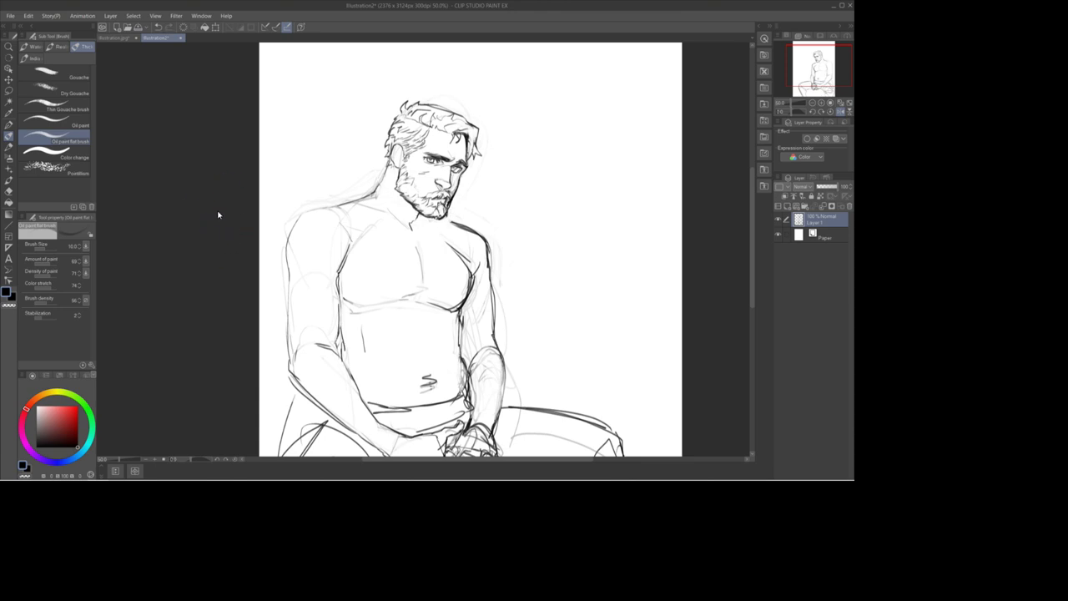
pyautogui.press('h')
pyautogui.hotkey('ctrl', '-')
pyautogui.hotkey('ctrl', '+')
pyautogui.hotkey('ctrl', '+')
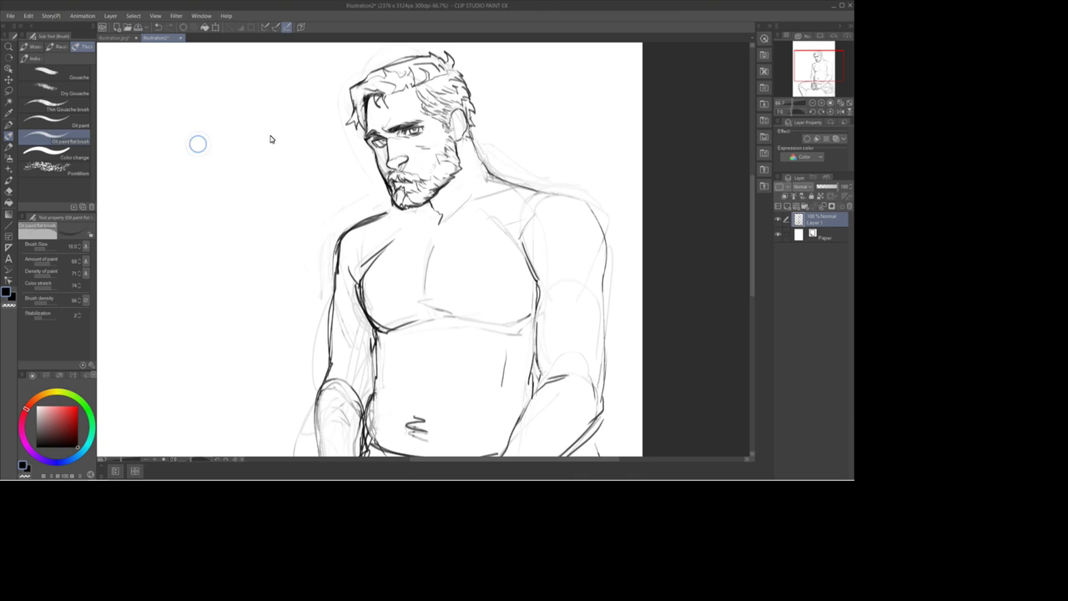
pyautogui.hotkey('ctrl', '-')
pyautogui.hotkey('ctrl', '-')
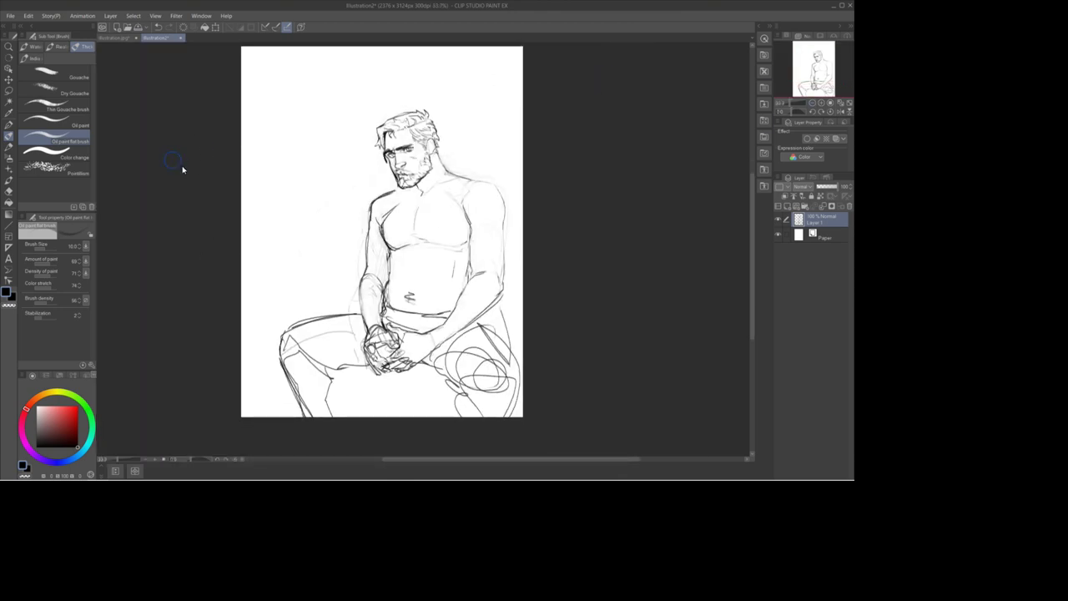
# Step: Draw thick rectangular glasses on the man's face with a temple arm reaching the ear
pyautogui.moveTo(387, 161); pyautogui.dragTo(429, 140)
pyautogui.doubleClick(821, 102)
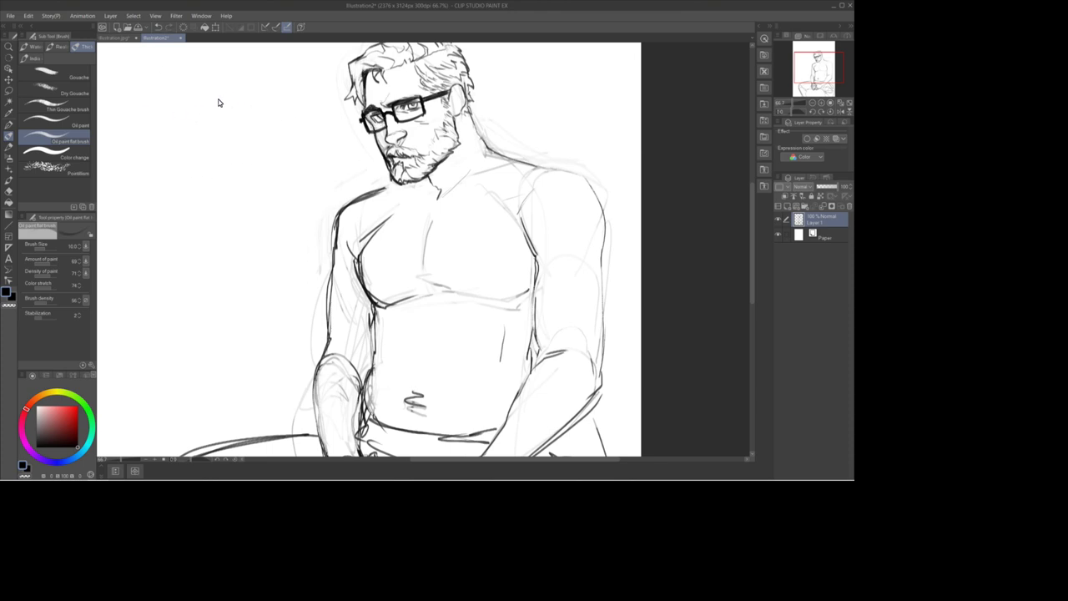
pyautogui.click(813, 103)
pyautogui.click(812, 103)
pyautogui.click(821, 103)
pyautogui.click(821, 103)
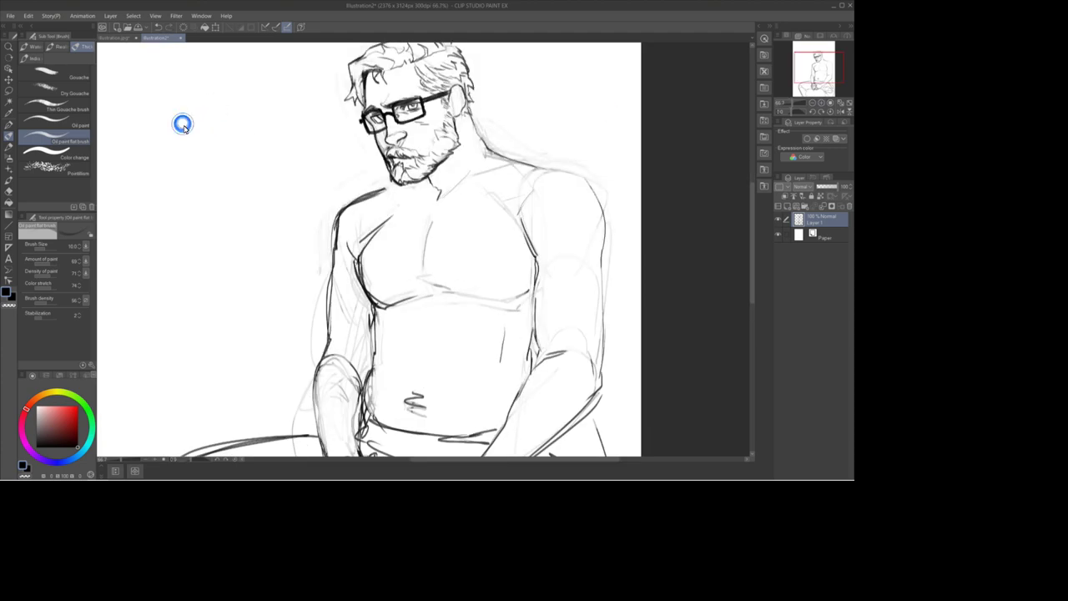
# Step: Fade the rough sketch lines of the shoulders, chest and arms
pyautogui.hotkey('ctrl', '-')
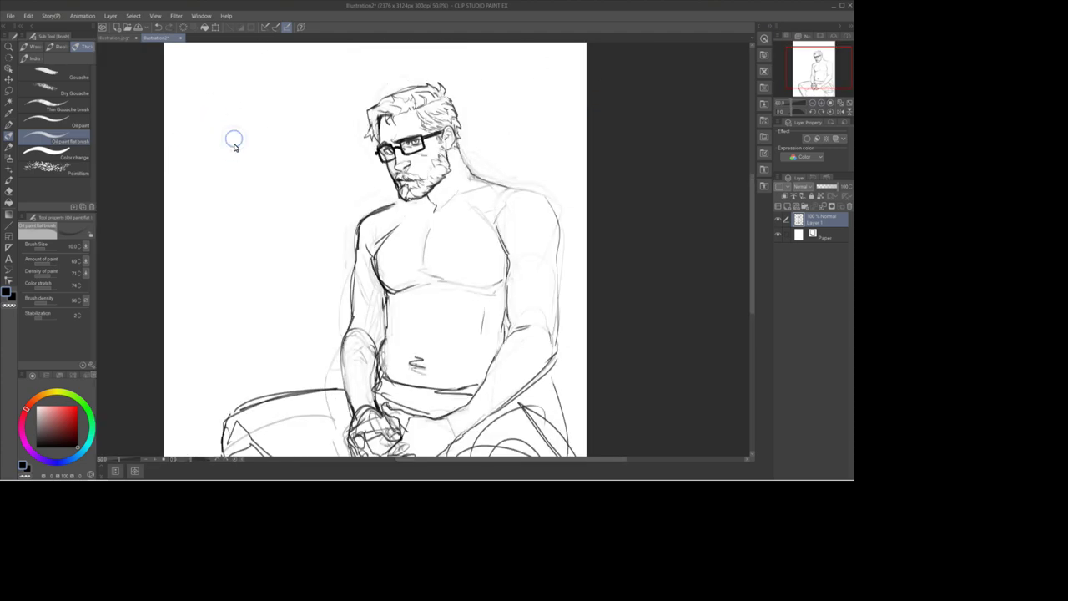
pyautogui.hotkey('ctrl', '-')
pyautogui.moveTo(605, 83); pyautogui.dragTo(602, 42)
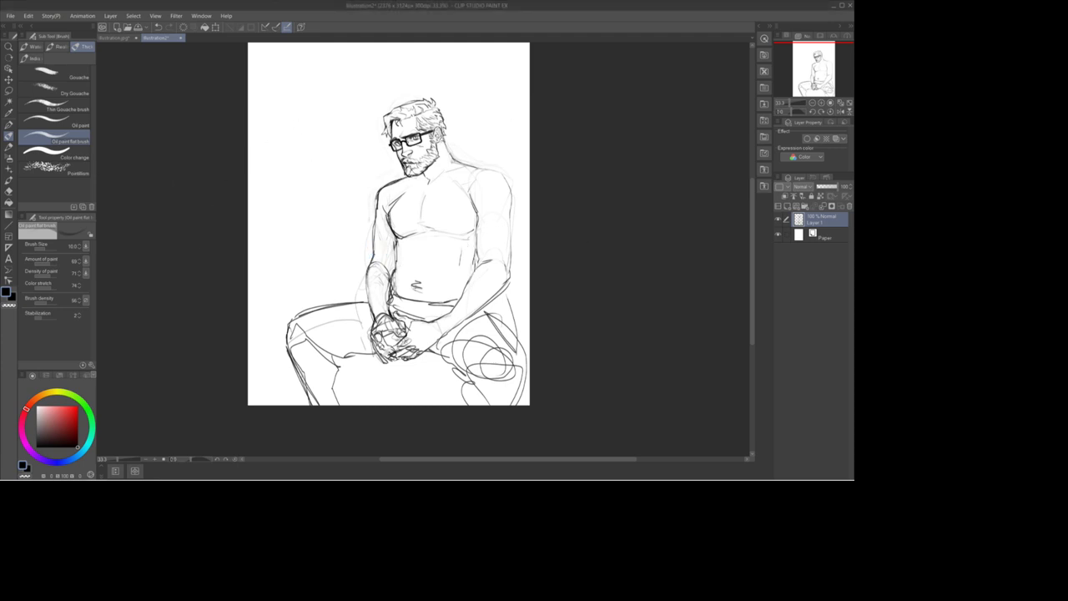
pyautogui.moveTo(479, 169)
pyautogui.mouseDown()
pyautogui.moveTo(494, 173)
pyautogui.moveTo(509, 220)
pyautogui.mouseUp()
pyautogui.moveTo(402, 177)
pyautogui.mouseDown()
pyautogui.moveTo(375, 203)
pyautogui.moveTo(381, 193)
pyautogui.mouseUp()
pyautogui.hotkey('ctrl', 'z')
pyautogui.moveTo(376, 198)
pyautogui.mouseDown()
pyautogui.moveTo(373, 260)
pyautogui.moveTo(397, 240)
pyautogui.mouseUp()
pyautogui.moveTo(396, 231)
pyautogui.mouseDown()
pyautogui.moveTo(389, 291)
pyautogui.moveTo(376, 232)
pyautogui.mouseUp()
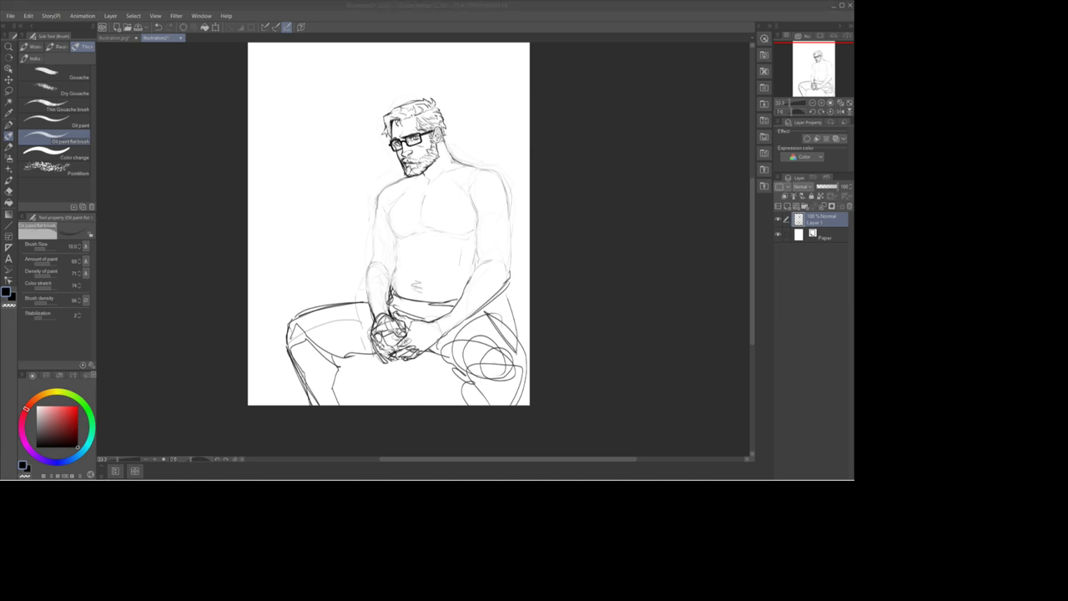
# Step: Redraw the curved neckline, the underside of the chest and the side of the belly with darker lines
pyautogui.click(343, 325)
pyautogui.moveTo(426, 179); pyautogui.dragTo(452, 170)
pyautogui.moveTo(400, 197)
pyautogui.mouseDown()
pyautogui.moveTo(396, 235)
pyautogui.moveTo(430, 229)
pyautogui.mouseUp()
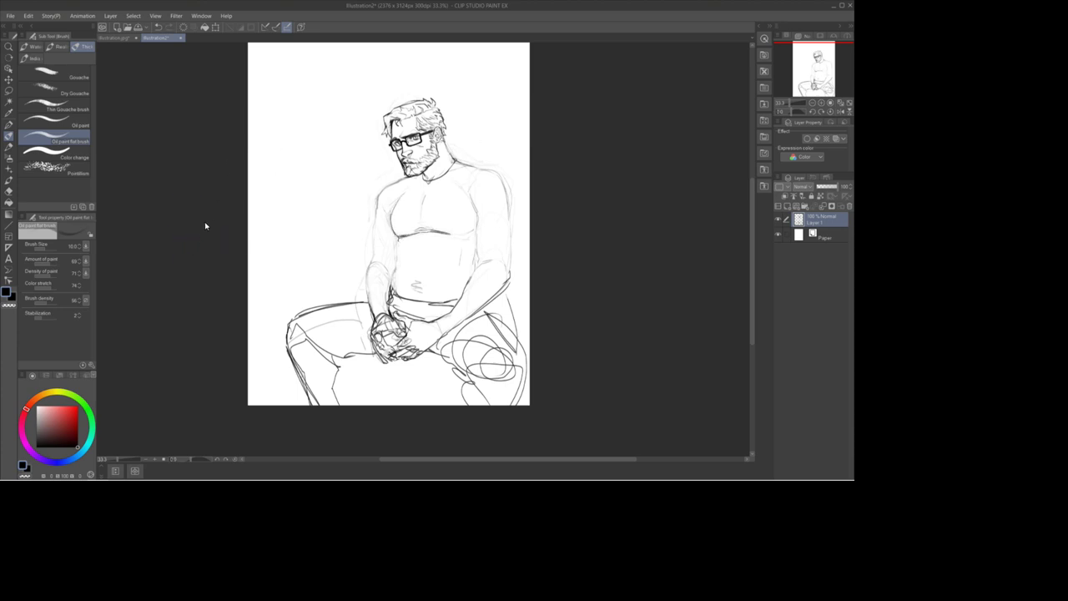
pyautogui.click(207, 236)
pyautogui.hotkey('ctrl', 'z')
pyautogui.hotkey('ctrl', 'z')
pyautogui.moveTo(418, 231); pyautogui.dragTo(433, 228)
pyautogui.click(179, 297)
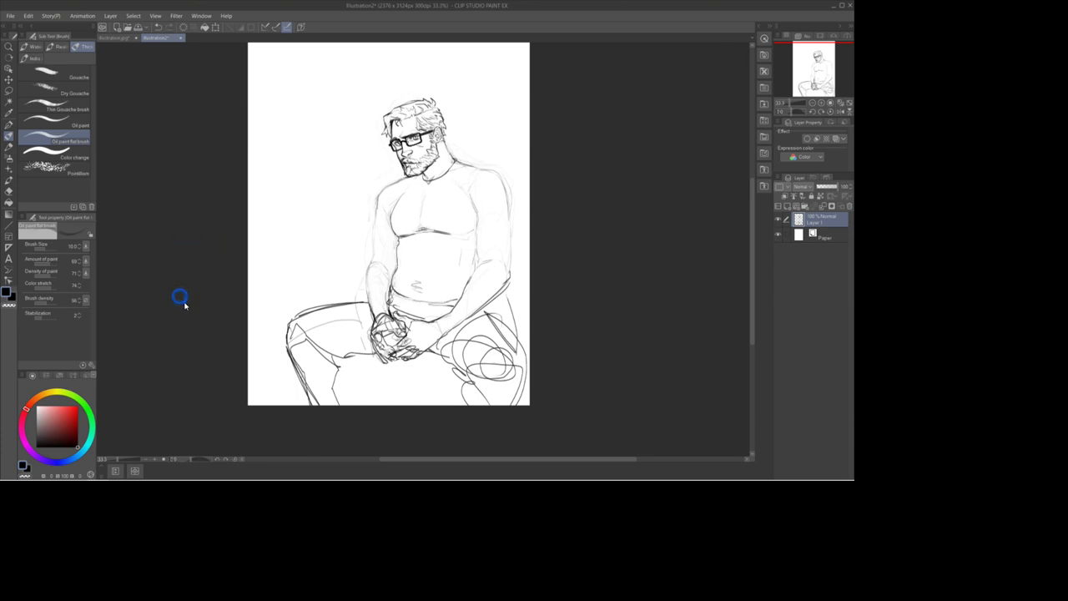
# Step: Strengthen the waistline and draw the open shirt's front edge from the shoulder down over the chest
pyautogui.moveTo(407, 299)
pyautogui.mouseDown()
pyautogui.moveTo(458, 304)
pyautogui.moveTo(399, 279)
pyautogui.mouseUp()
pyautogui.click(188, 279)
pyautogui.click(205, 288)
pyautogui.moveTo(453, 161)
pyautogui.mouseDown()
pyautogui.moveTo(448, 248)
pyautogui.moveTo(453, 231)
pyautogui.mouseUp()
pyautogui.hotkey('ctrl', 'z')
pyautogui.moveTo(453, 226); pyautogui.dragTo(458, 288)
pyautogui.moveTo(420, 175); pyautogui.dragTo(395, 252)
pyautogui.moveTo(395, 211); pyautogui.dragTo(397, 264)
pyautogui.hotkey('ctrl', 'z')
pyautogui.hotkey('ctrl', 'z')
pyautogui.hotkey('ctrl', 'z')
# Step: Draw the rolled sleeve cuff around the elbow of the arm that reaches across the thigh
pyautogui.moveTo(471, 283); pyautogui.dragTo(510, 275)
pyautogui.moveTo(477, 260)
pyautogui.mouseDown()
pyautogui.moveTo(471, 280)
pyautogui.moveTo(499, 295)
pyautogui.mouseUp()
pyautogui.click(258, 270)
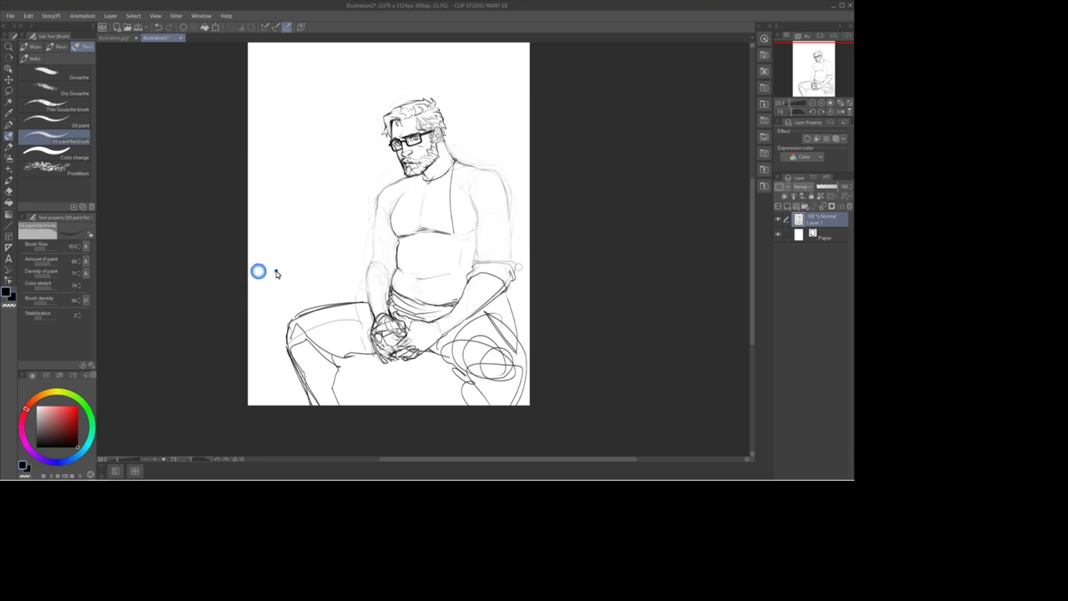
# Step: Draw the open shirt's pointed collar flaps on both sides of the neck
pyautogui.click(200, 194)
pyautogui.moveTo(407, 176); pyautogui.dragTo(404, 191)
pyautogui.moveTo(407, 184); pyautogui.dragTo(464, 181)
pyautogui.moveTo(452, 161)
pyautogui.mouseDown()
pyautogui.moveTo(450, 183)
pyautogui.moveTo(455, 164)
pyautogui.mouseUp()
pyautogui.moveTo(454, 150)
pyautogui.mouseDown()
pyautogui.moveTo(469, 180)
pyautogui.moveTo(449, 174)
pyautogui.moveTo(471, 181)
pyautogui.mouseUp()
pyautogui.hotkey('ctrl', 'z')
pyautogui.moveTo(405, 190)
pyautogui.mouseDown()
pyautogui.moveTo(413, 186)
pyautogui.moveTo(384, 295)
pyautogui.mouseUp()
pyautogui.hotkey('ctrl', 'z')
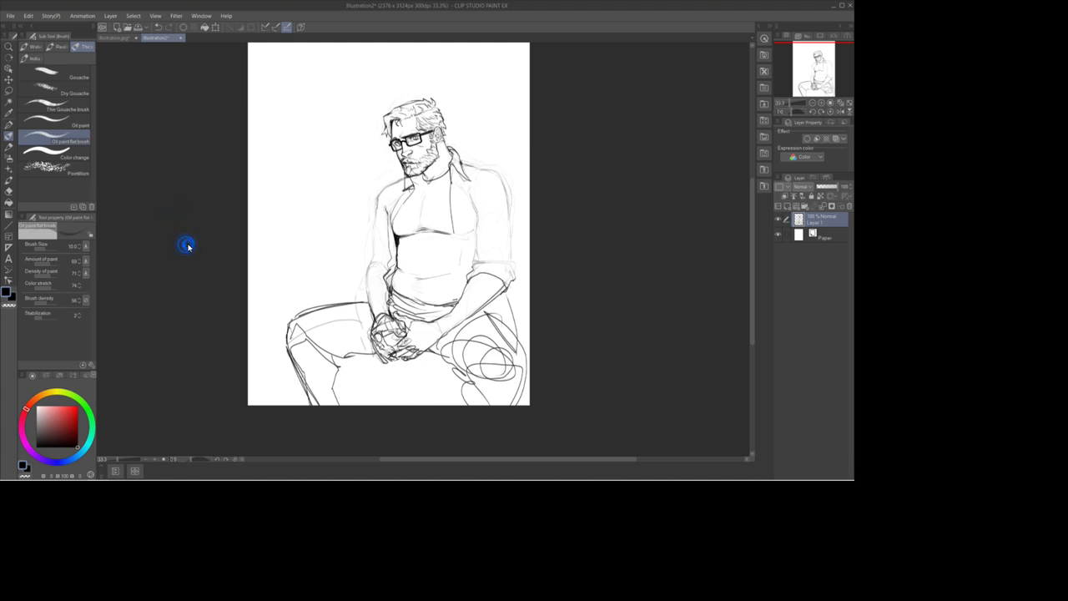
pyautogui.moveTo(462, 162); pyautogui.dragTo(487, 170)
# Step: Draw the opposite edge of the shirt opening running from the collar down to the side of the chest
pyautogui.click(225, 151)
pyautogui.click(173, 132)
pyautogui.click(194, 111)
pyautogui.click(224, 118)
pyautogui.click(200, 177)
pyautogui.click(213, 170)
pyautogui.click(208, 180)
pyautogui.click(191, 164)
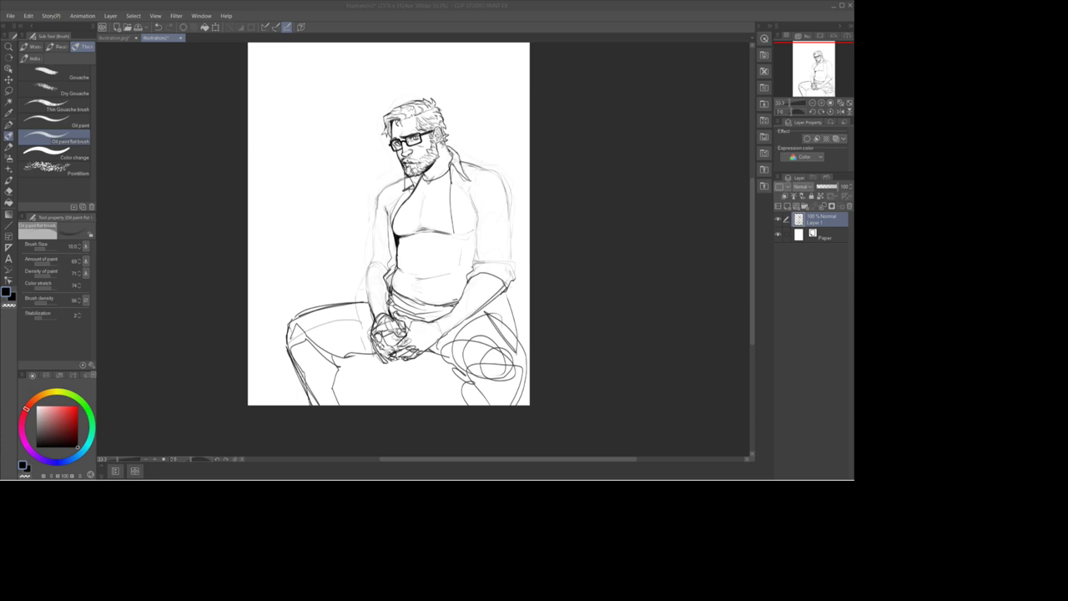
# Step: Outline the shirt's shoulders and rolled sleeves on both arms and add their fabric folds
pyautogui.scroll(-5, 298, 208)
pyautogui.scroll(3, 298, 207)
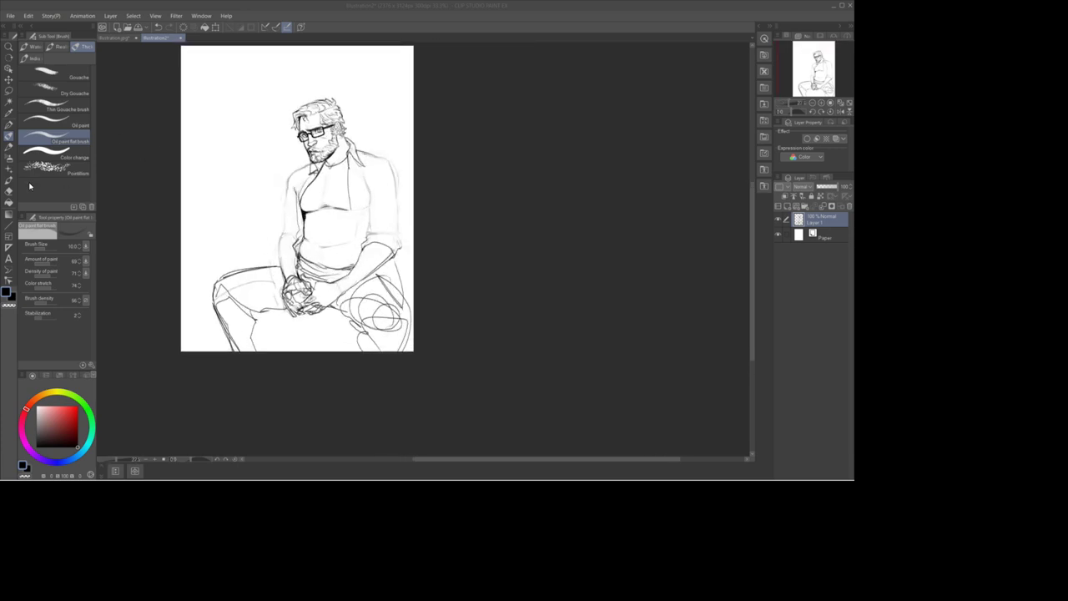
pyautogui.moveTo(290, 170)
pyautogui.mouseDown()
pyautogui.moveTo(280, 236)
pyautogui.moveTo(284, 187)
pyautogui.mouseUp()
pyautogui.hotkey('ctrl', 'z')
pyautogui.hotkey('ctrl', 'z')
pyautogui.hotkey('ctrl', 'z')
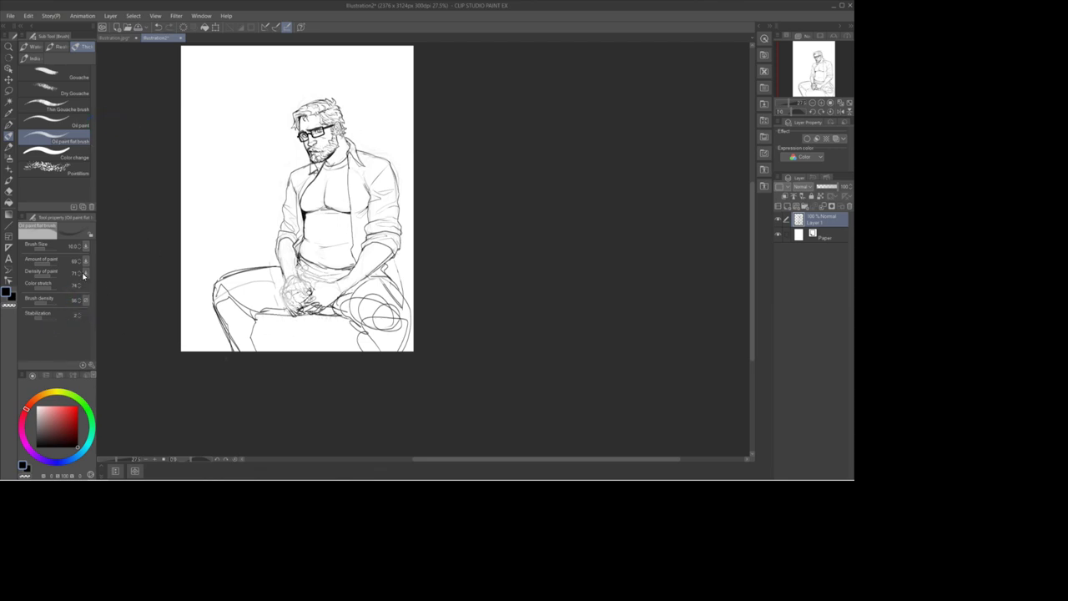
# Step: Redraw the clasped hands with clean outlines for the fingers, thumbs and wrists
pyautogui.scroll(2, 596, 89)
pyautogui.moveTo(300, 247); pyautogui.dragTo(309, 280)
pyautogui.hotkey('ctrl', 'z')
pyautogui.moveTo(310, 267)
pyautogui.mouseDown()
pyautogui.moveTo(311, 251)
pyautogui.moveTo(372, 252)
pyautogui.moveTo(294, 297)
pyautogui.moveTo(318, 308)
pyautogui.moveTo(311, 298)
pyautogui.moveTo(308, 311)
pyautogui.moveTo(318, 306)
pyautogui.moveTo(309, 312)
pyautogui.moveTo(321, 318)
pyautogui.moveTo(345, 305)
pyautogui.moveTo(322, 317)
pyautogui.mouseUp()
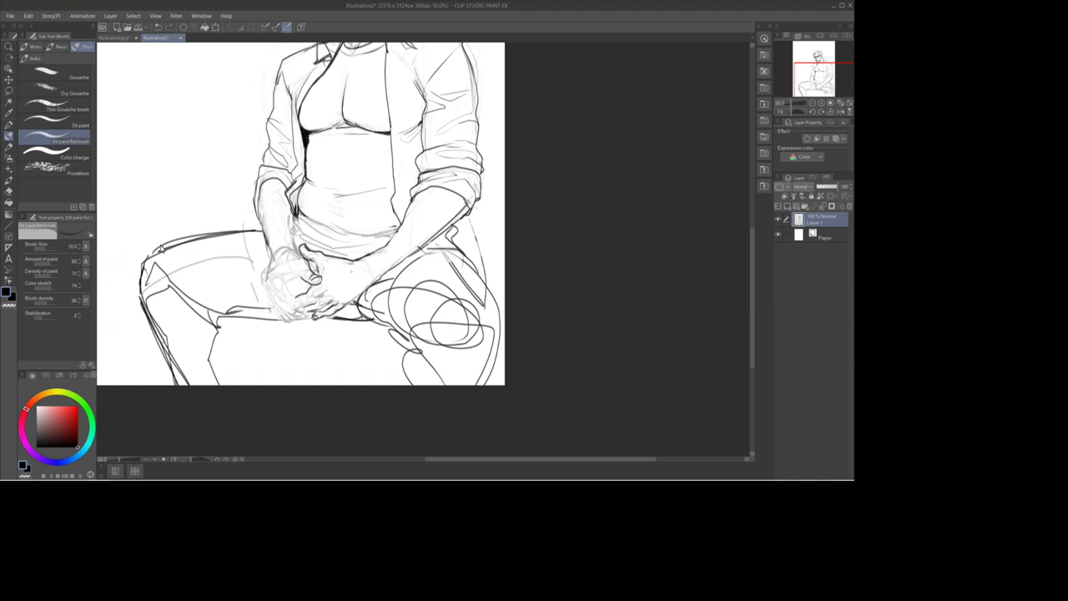
pyautogui.hotkey('ctrl', 'z')
pyautogui.click(83, 317)
pyautogui.moveTo(276, 262)
pyautogui.mouseDown()
pyautogui.moveTo(286, 303)
pyautogui.moveTo(299, 306)
pyautogui.moveTo(269, 277)
pyautogui.moveTo(294, 315)
pyautogui.mouseUp()
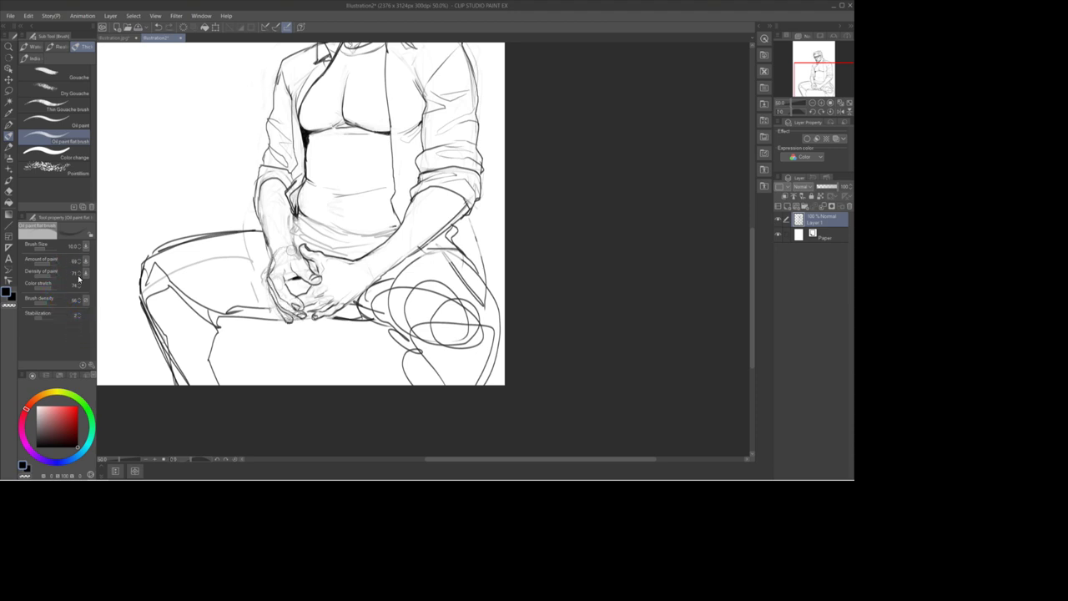
pyautogui.moveTo(282, 260)
pyautogui.mouseDown()
pyautogui.moveTo(300, 248)
pyautogui.moveTo(306, 262)
pyautogui.mouseUp()
pyautogui.moveTo(258, 199); pyautogui.dragTo(269, 248)
pyautogui.click(93, 321)
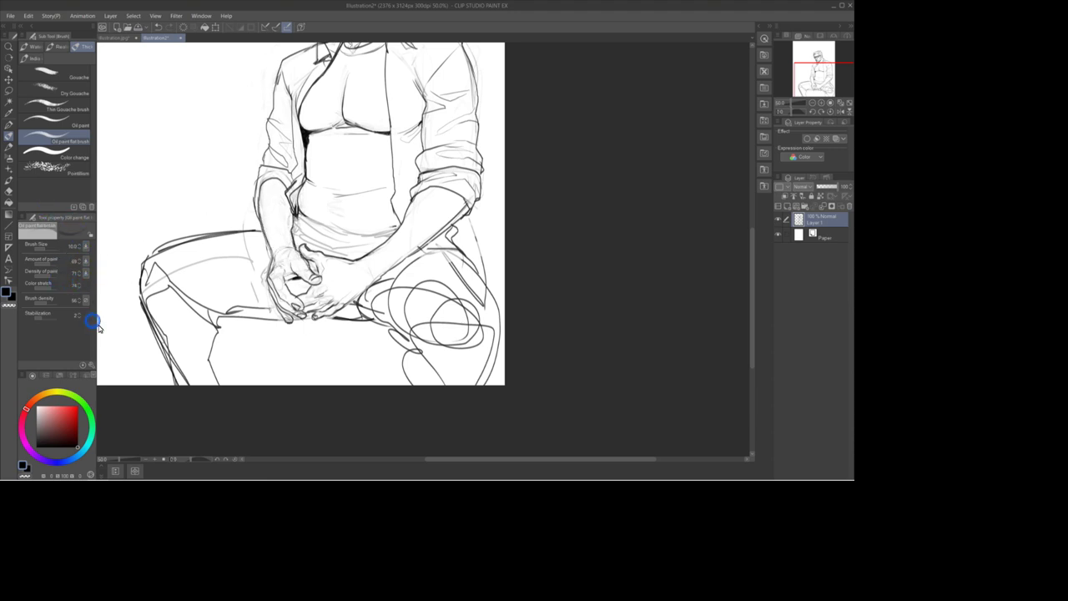
# Step: Darken the lower contour of the forearm crossing the lap and try a line along the waistband
pyautogui.hotkey('ctrl', 'z')
pyautogui.moveTo(379, 277); pyautogui.dragTo(467, 207)
pyautogui.hotkey('ctrl', '-')
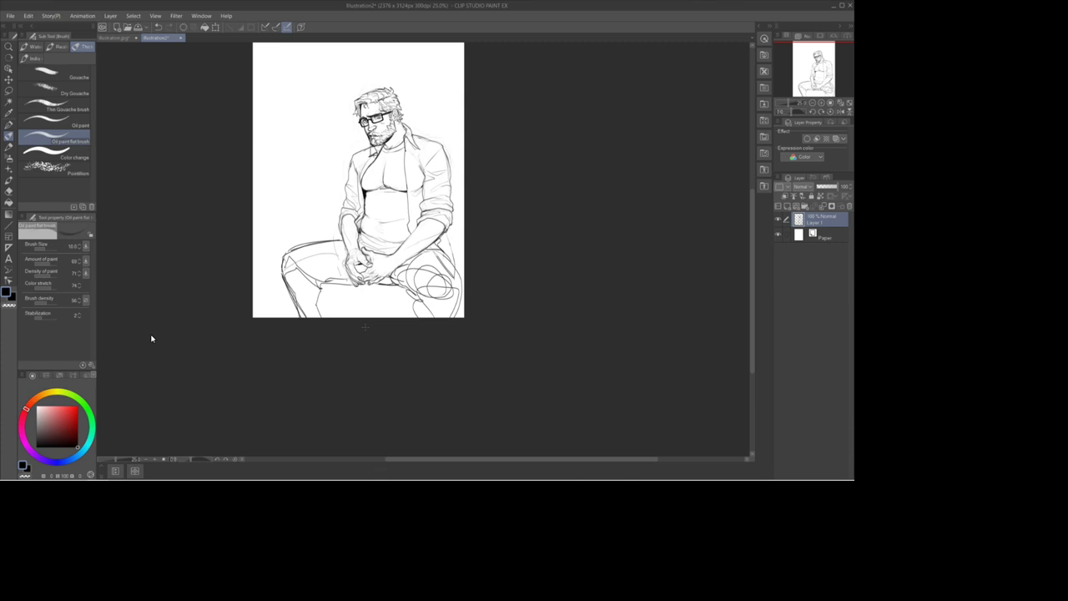
pyautogui.hotkey('ctrl', 'z')
pyautogui.moveTo(358, 234); pyautogui.dragTo(402, 251)
pyautogui.hotkey('ctrl', 'z')
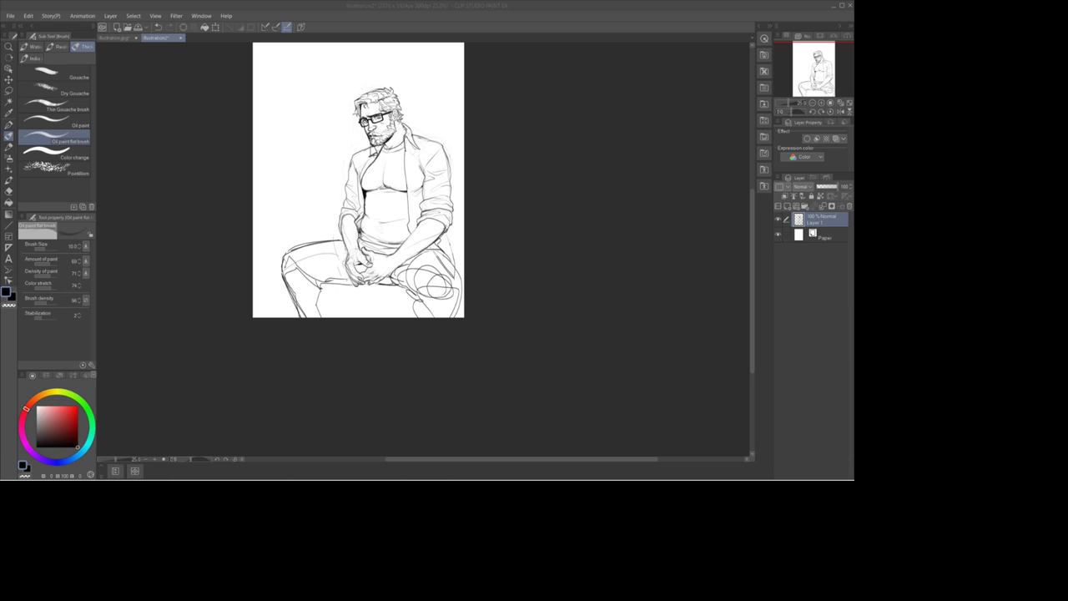
# Step: Fade the rough sketch lines of both legs
pyautogui.click(820, 103)
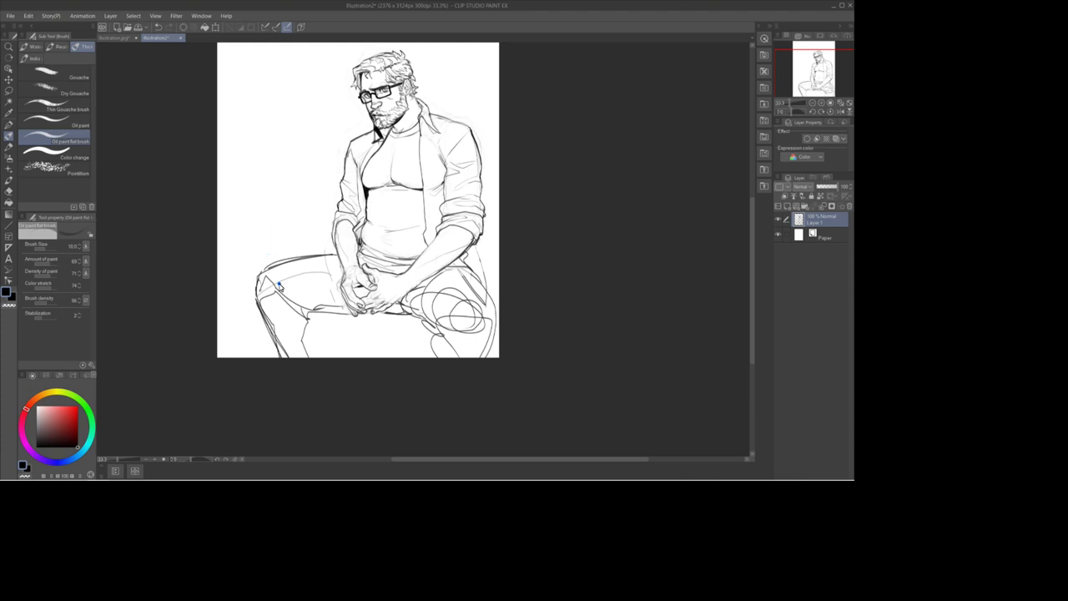
pyautogui.moveTo(419, 291)
pyautogui.mouseDown()
pyautogui.moveTo(477, 317)
pyautogui.moveTo(427, 285)
pyautogui.mouseUp()
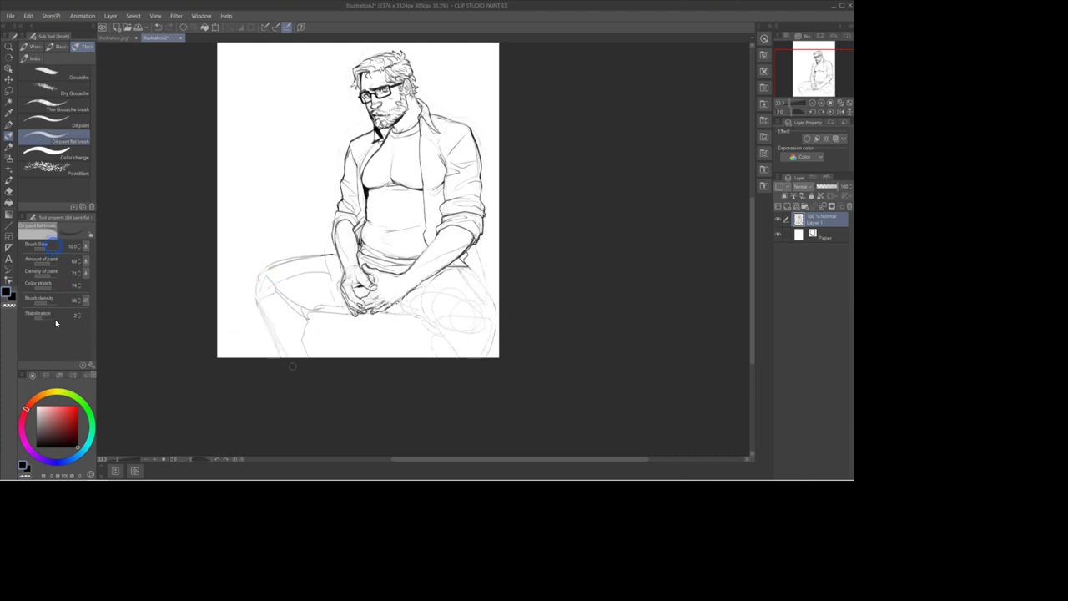
pyautogui.moveTo(277, 266)
pyautogui.mouseDown()
pyautogui.moveTo(339, 304)
pyautogui.moveTo(313, 259)
pyautogui.mouseUp()
pyautogui.moveTo(430, 300); pyautogui.dragTo(464, 321)
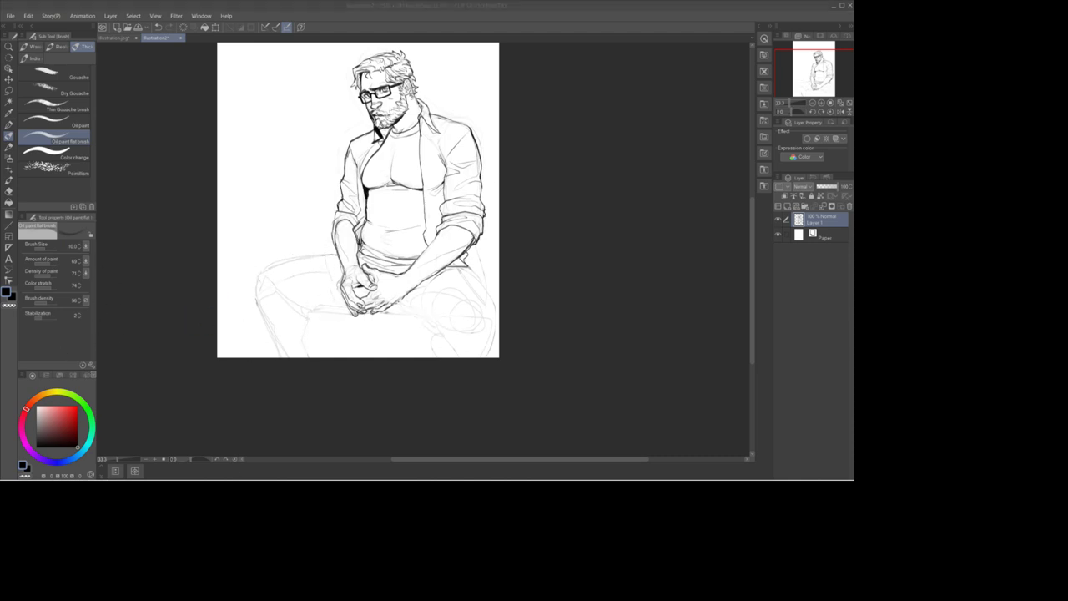
# Step: Redraw the trouser legs with clean outlines for the thighs, knees and shins, adding folds at the knees
pyautogui.moveTo(266, 285)
pyautogui.mouseDown()
pyautogui.moveTo(339, 257)
pyautogui.moveTo(263, 317)
pyautogui.moveTo(273, 357)
pyautogui.mouseUp()
pyautogui.hotkey('ctrl', 'z')
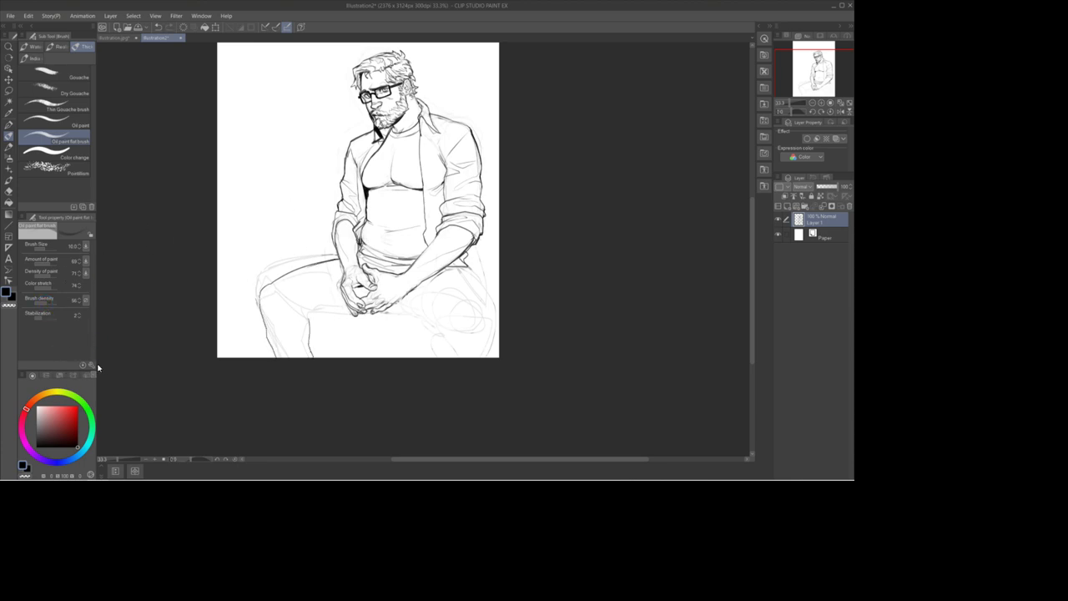
pyautogui.moveTo(276, 312); pyautogui.dragTo(298, 316)
pyautogui.moveTo(288, 317)
pyautogui.mouseDown()
pyautogui.moveTo(403, 311)
pyautogui.moveTo(436, 335)
pyautogui.moveTo(451, 321)
pyautogui.moveTo(437, 357)
pyautogui.mouseUp()
pyautogui.hotkey('ctrl', 'z')
pyautogui.moveTo(489, 319); pyautogui.dragTo(487, 357)
pyautogui.hotkey('ctrl', 'z')
pyautogui.moveTo(465, 268); pyautogui.dragTo(488, 316)
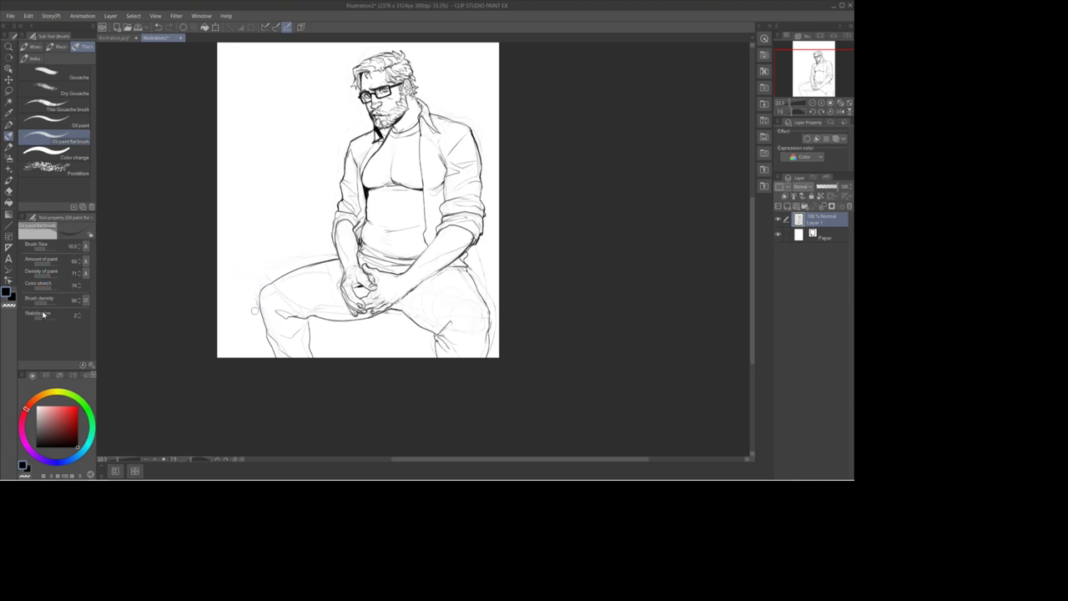
pyautogui.moveTo(283, 308); pyautogui.dragTo(328, 301)
# Step: Examine the line drawing in mirrored view and check the head and torso up close
pyautogui.click(172, 272)
pyautogui.click(202, 233)
pyautogui.click(151, 257)
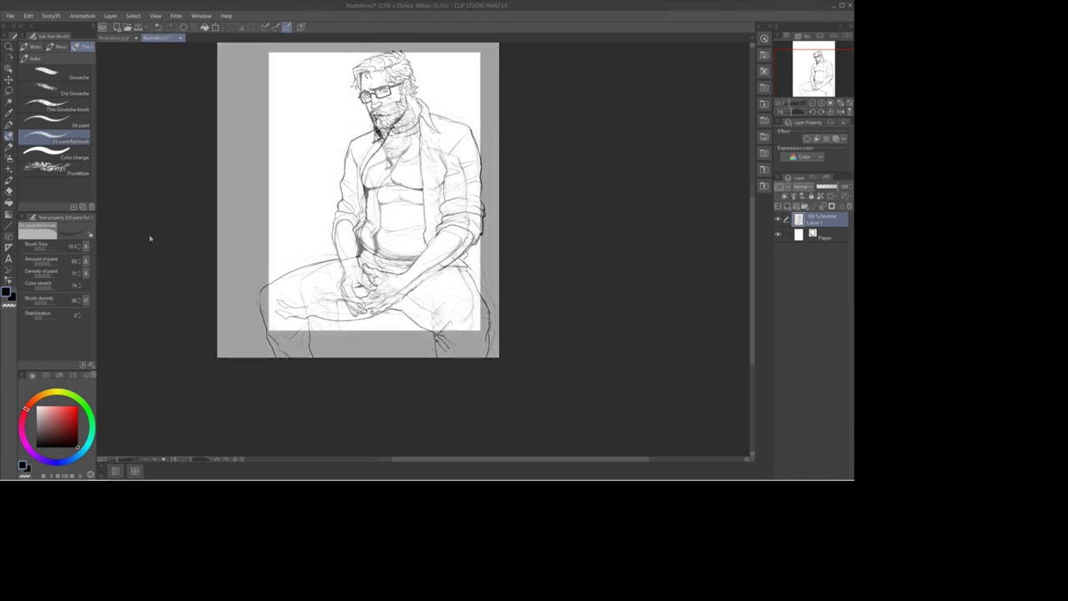
pyautogui.click(236, 240)
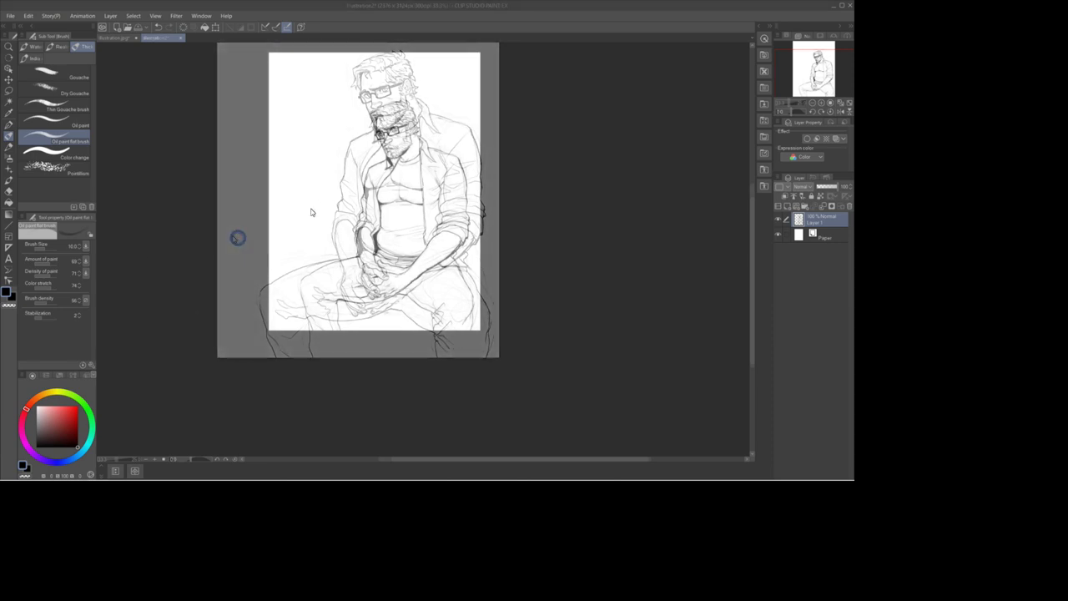
pyautogui.click(256, 255)
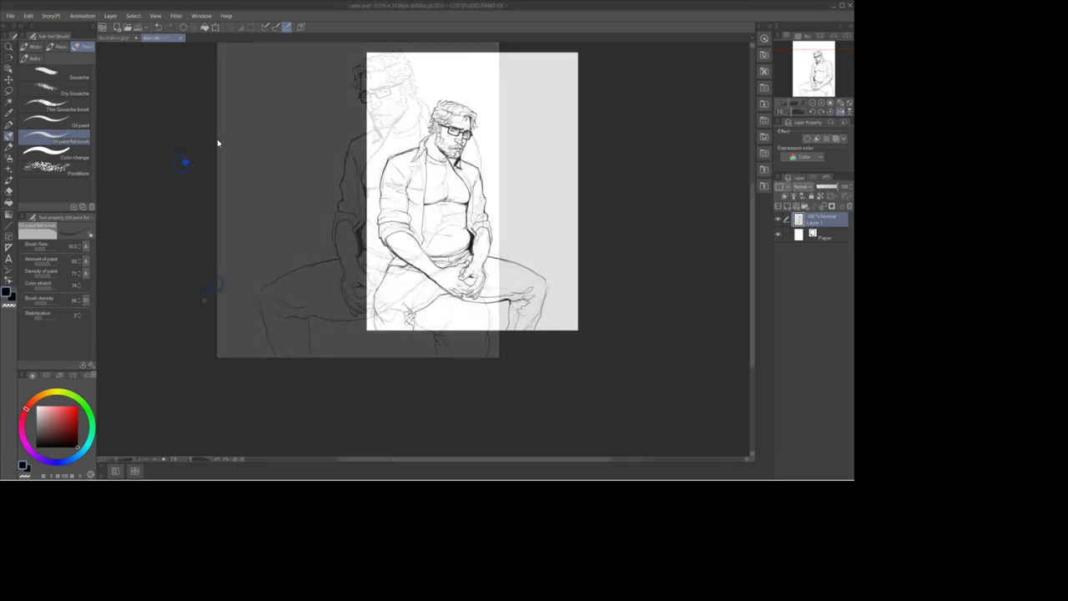
pyautogui.click(169, 169)
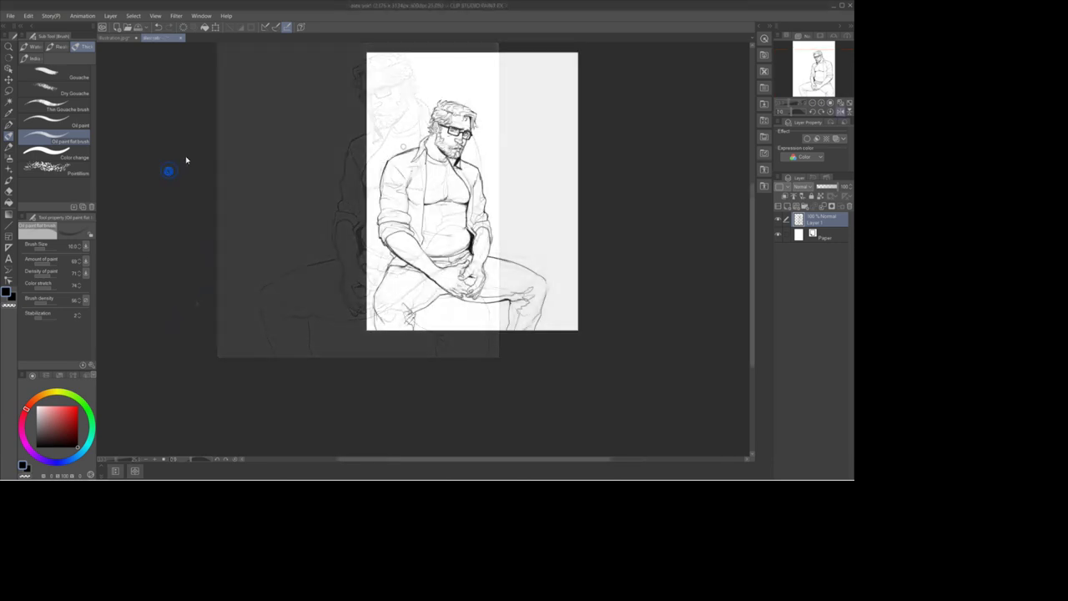
pyautogui.click(203, 155)
pyautogui.click(170, 178)
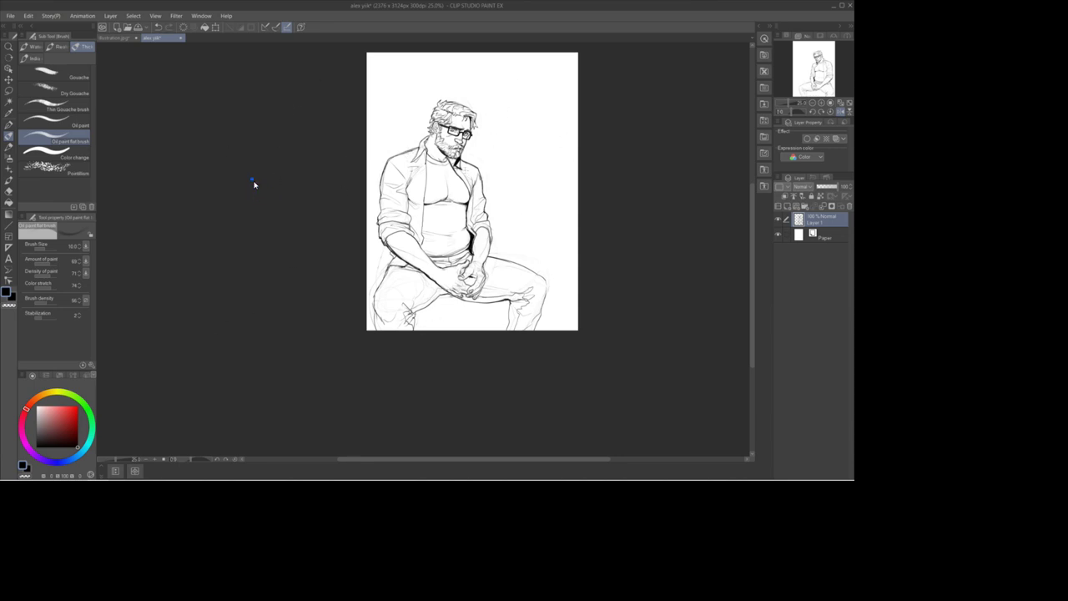
pyautogui.press('h')
pyautogui.scroll(3, 440, 214)
pyautogui.moveTo(595, 69); pyautogui.dragTo(605, 197)
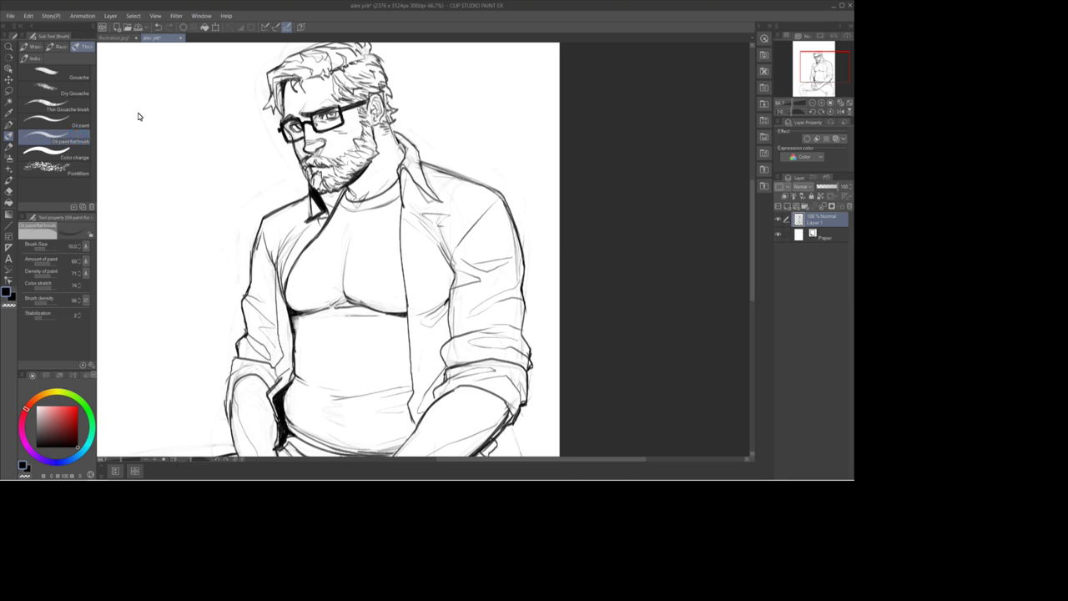
pyautogui.scroll(-2, 606, 86)
pyautogui.click(607, 231)
# Step: Fill the figure with light beige on a new layer beneath the line art, using the line art as reference layer
pyautogui.press('m')
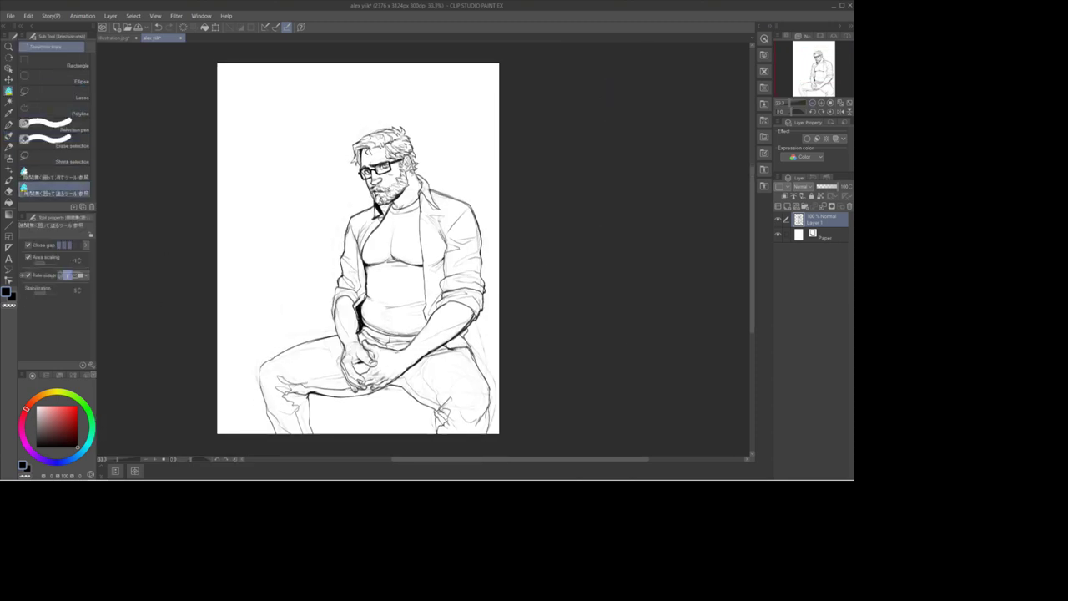
pyautogui.click(42, 410)
pyautogui.click(38, 396)
pyautogui.click(795, 196)
pyautogui.click(786, 206)
pyautogui.moveTo(822, 219); pyautogui.dragTo(822, 241)
pyautogui.moveTo(488, 119); pyautogui.dragTo(223, 408)
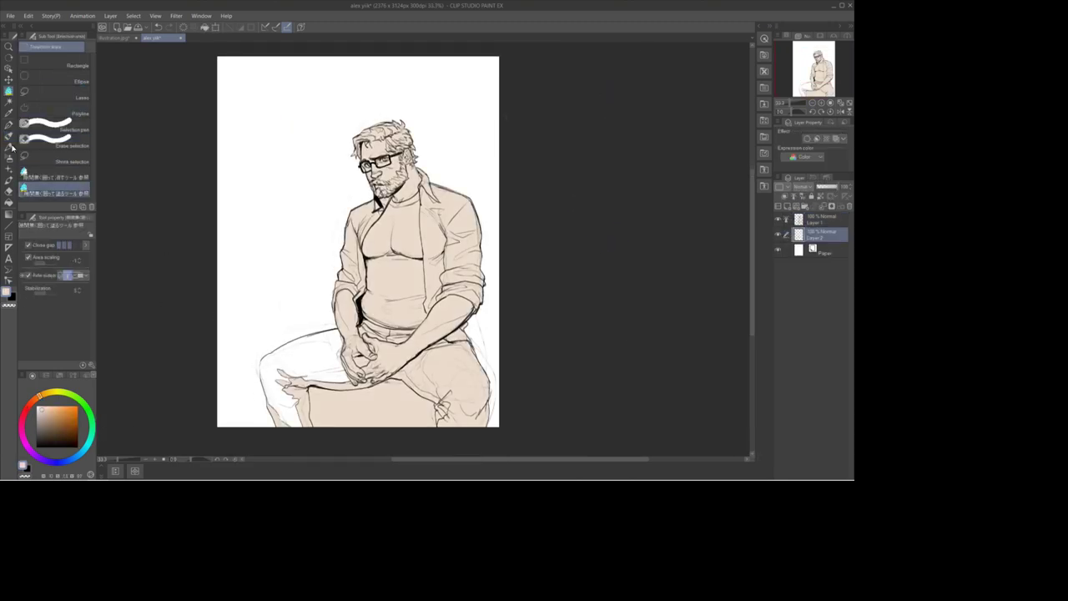
# Step: Close the outline of the unfilled thigh with beige strokes and fill the thigh with the same beige
pyautogui.press('p')
pyautogui.moveTo(265, 364)
pyautogui.mouseDown()
pyautogui.moveTo(279, 420)
pyautogui.moveTo(277, 351)
pyautogui.moveTo(340, 332)
pyautogui.mouseUp()
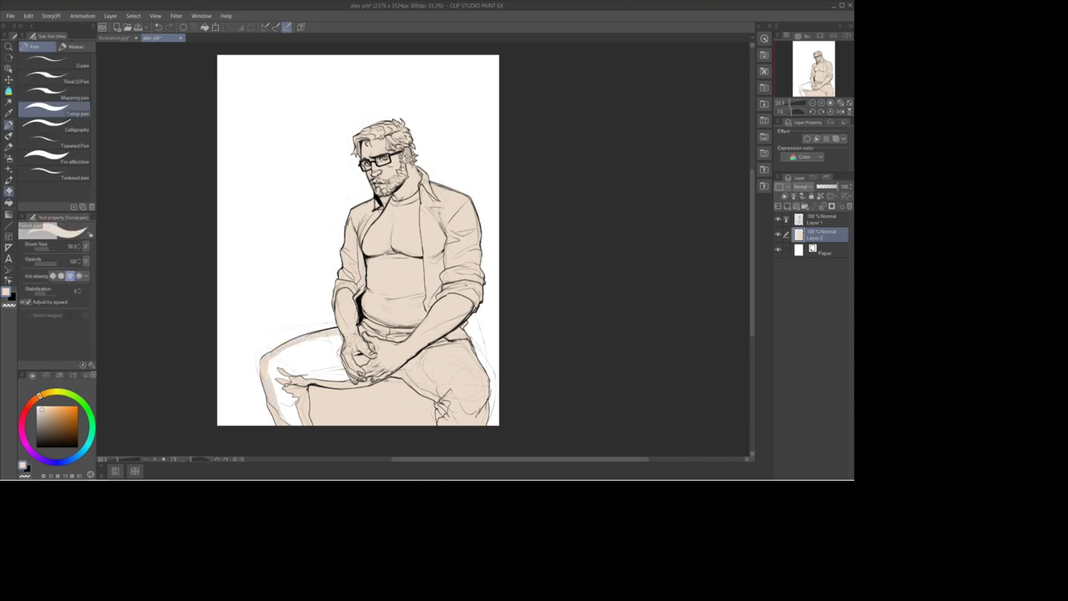
pyautogui.press('g')
pyautogui.click(301, 357)
pyautogui.press('p')
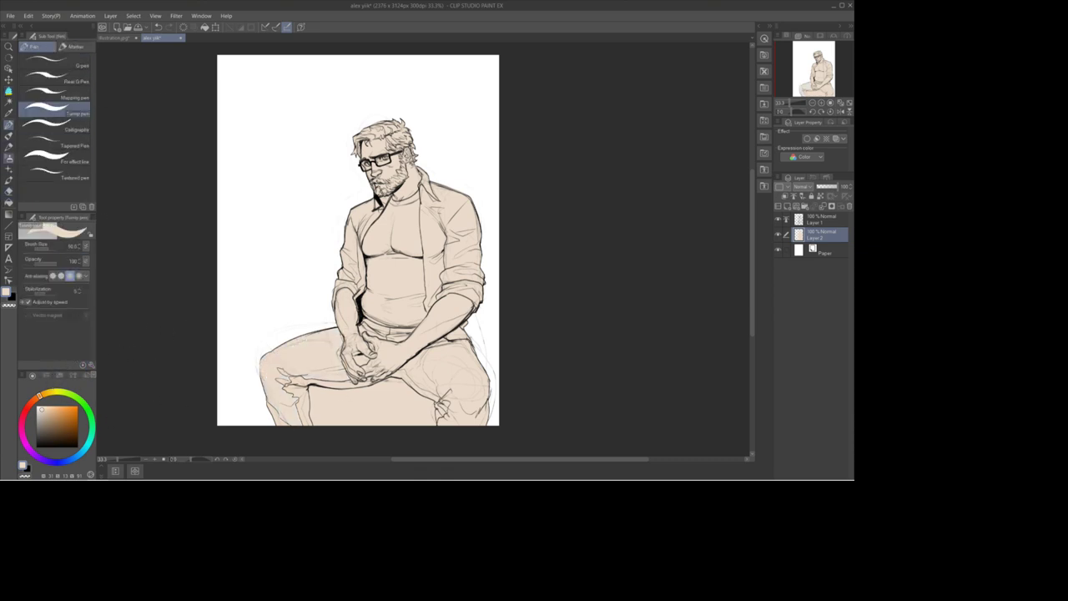
# Step: Remove the beige fill from the background area between the legs
pyautogui.press('w')
pyautogui.click(373, 407)
pyautogui.click(822, 220)
pyautogui.click(373, 407)
pyautogui.click(822, 235)
pyautogui.click(369, 438)
pyautogui.click(294, 439)
pyautogui.press('e')
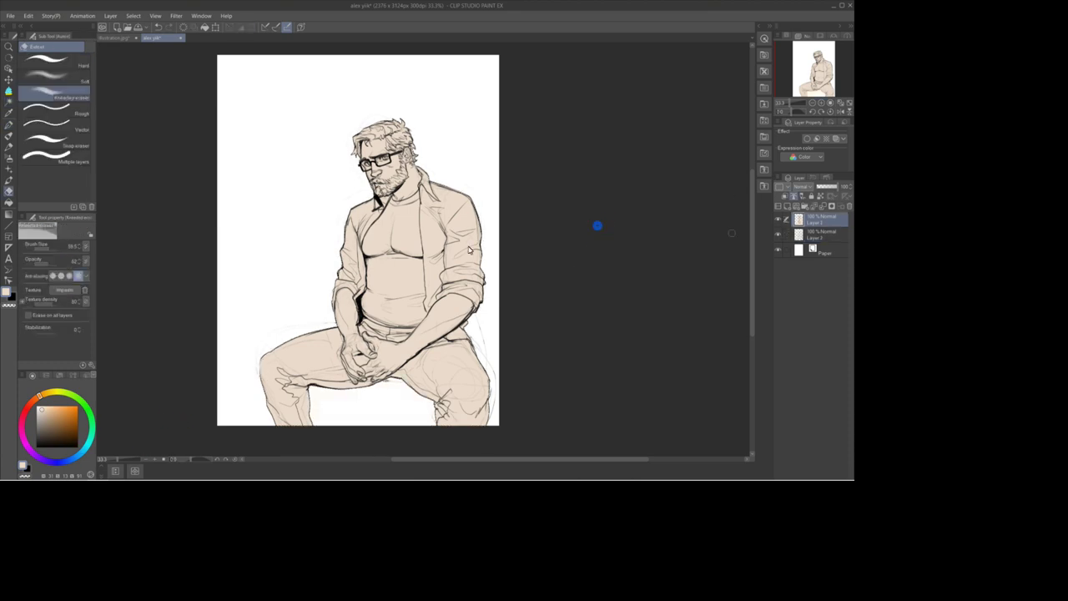
pyautogui.hotkey('alt', '[')
pyautogui.hotkey('alt', ']')
pyautogui.hotkey('alt', '[')
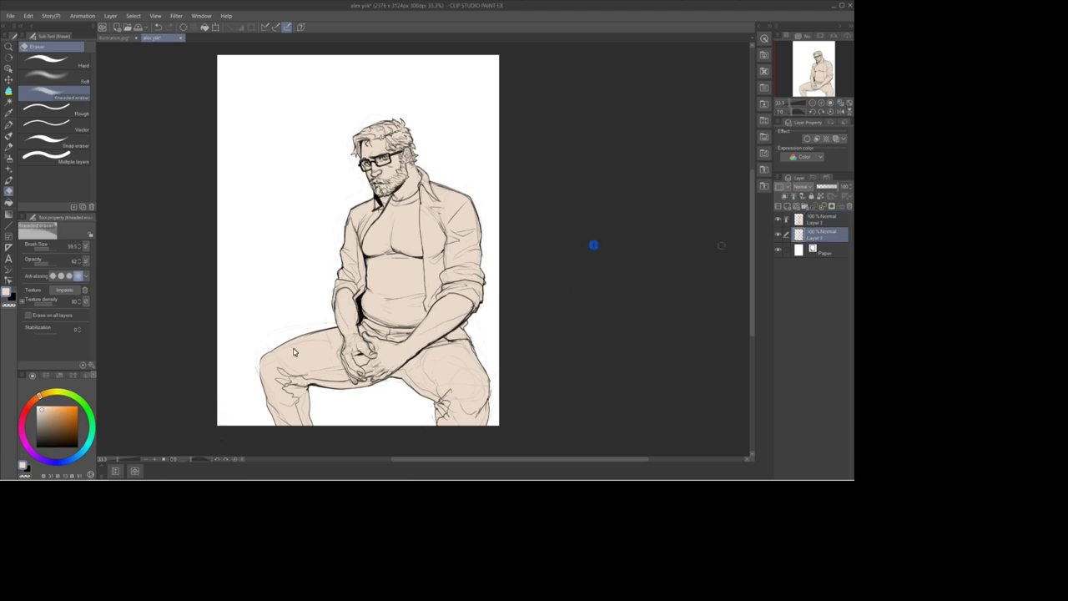
pyautogui.press('p')
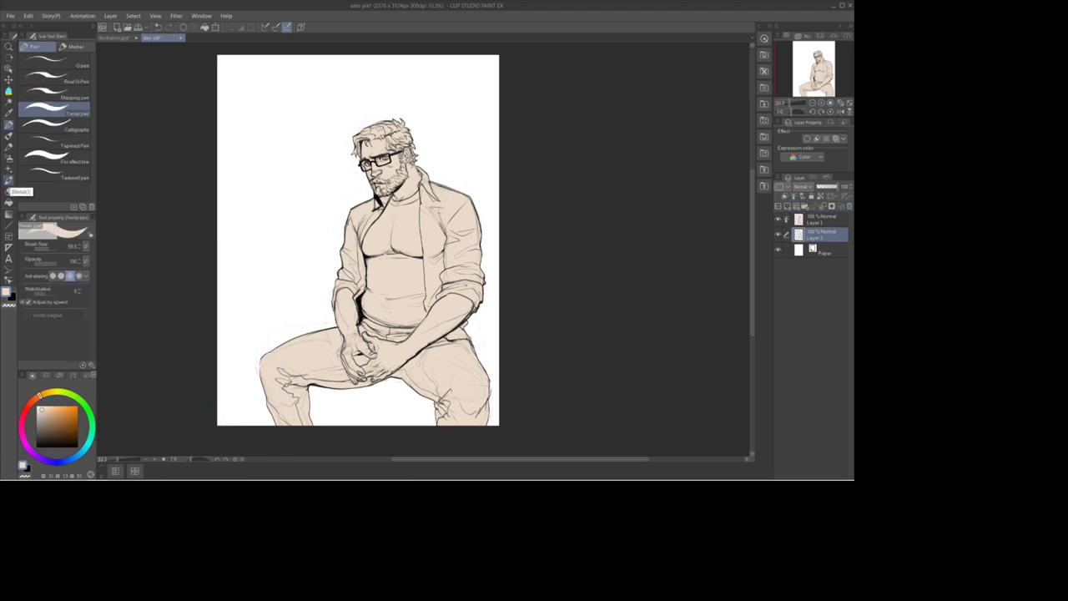
# Step: Select the beige figure area, add a new layer above it, and paint the hair and beard orange
pyautogui.keyDown('ctrl'); pyautogui.click(799, 235); pyautogui.keyUp('ctrl')
pyautogui.hotkey('ctrl', 'shift', 'n')
pyautogui.press('b')
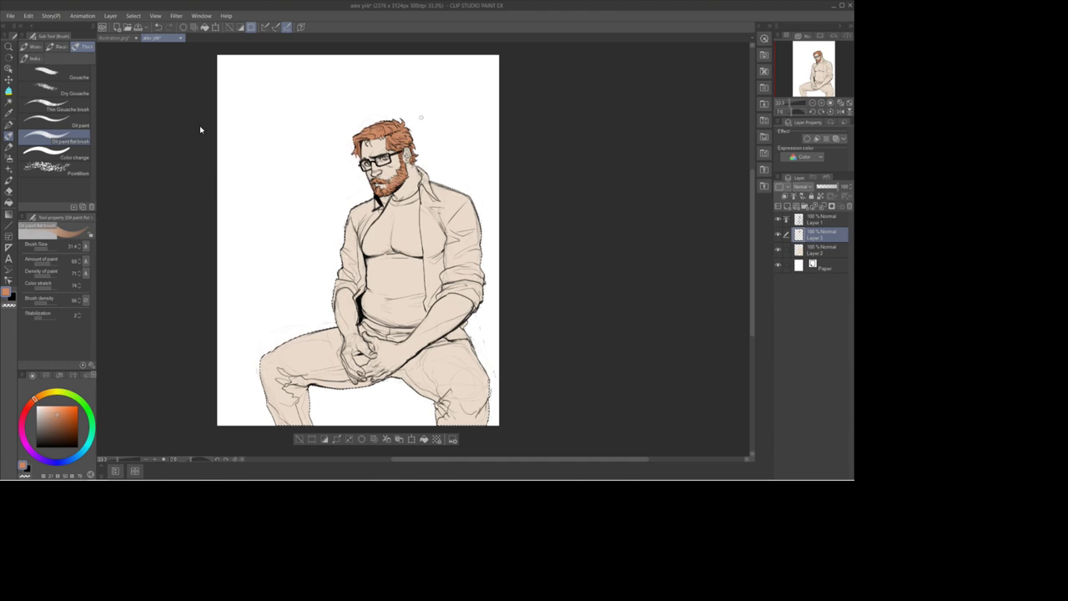
# Step: Paint the undershirt on the chest and belly dark blue-grey
pyautogui.click(67, 460)
pyautogui.click(44, 434)
pyautogui.moveTo(396, 223); pyautogui.dragTo(373, 249)
pyautogui.moveTo(391, 202)
pyautogui.mouseDown()
pyautogui.moveTo(366, 235)
pyautogui.moveTo(404, 252)
pyautogui.moveTo(384, 272)
pyautogui.mouseUp()
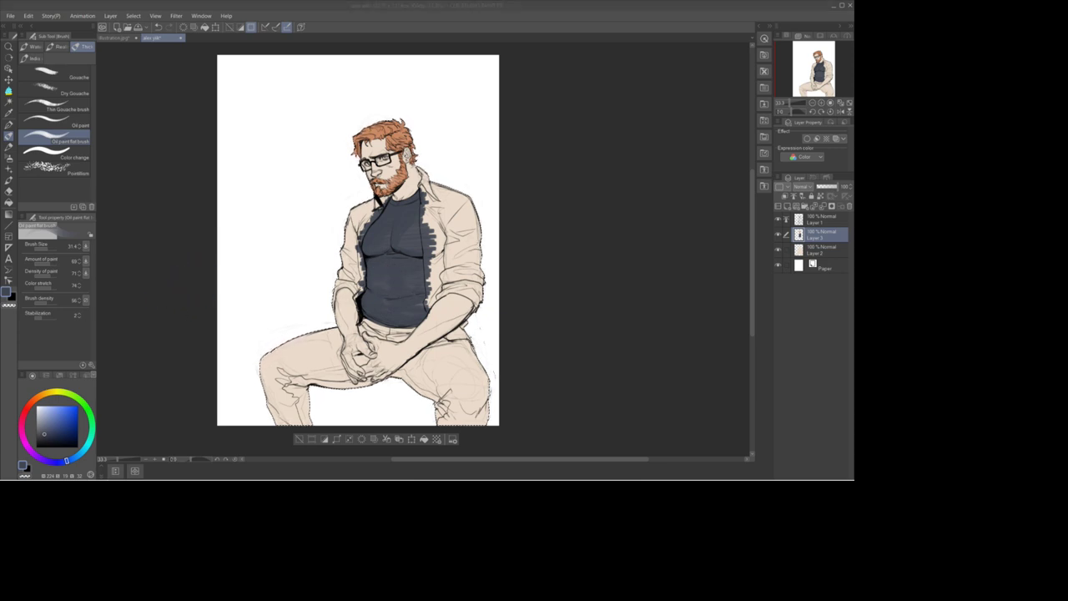
# Step: Paint the open shirt dark red, covering the collar, both front panels and the rolled sleeves
pyautogui.click(30, 405)
pyautogui.click(60, 425)
pyautogui.moveTo(423, 211); pyautogui.dragTo(421, 185)
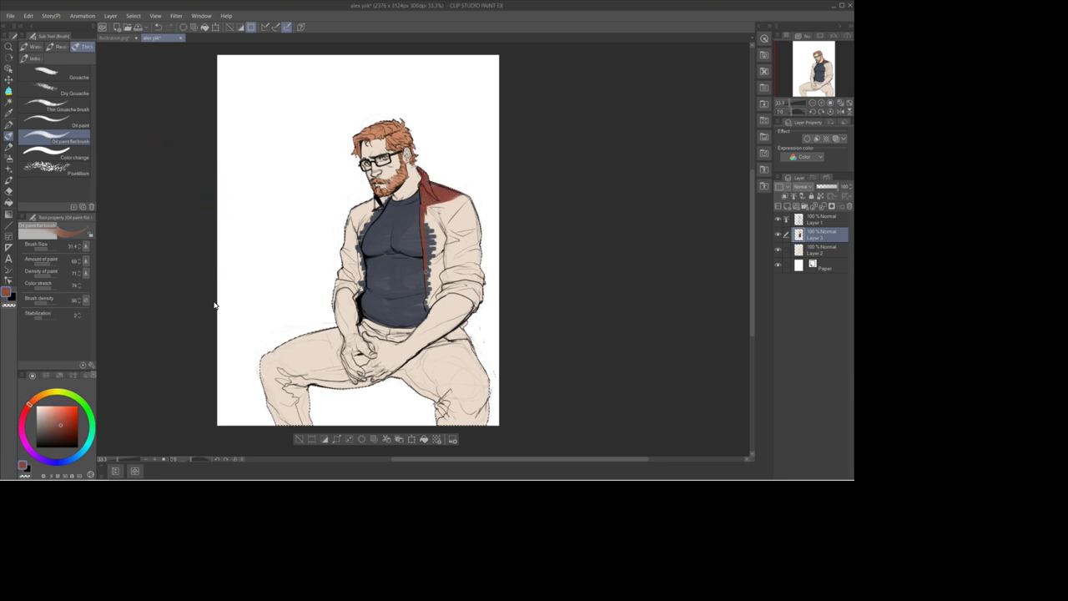
pyautogui.moveTo(436, 304)
pyautogui.mouseDown()
pyautogui.moveTo(477, 299)
pyautogui.moveTo(464, 335)
pyautogui.mouseUp()
pyautogui.moveTo(472, 289)
pyautogui.mouseDown()
pyautogui.moveTo(448, 288)
pyautogui.moveTo(476, 280)
pyautogui.moveTo(443, 250)
pyautogui.moveTo(440, 217)
pyautogui.mouseUp()
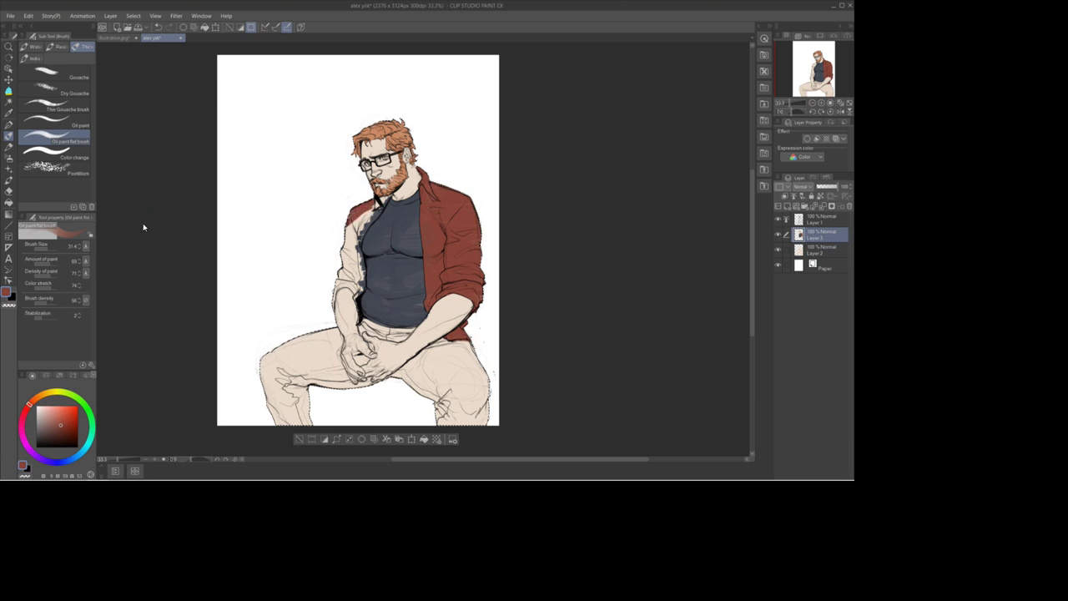
pyautogui.moveTo(357, 225)
pyautogui.mouseDown()
pyautogui.moveTo(333, 298)
pyautogui.moveTo(351, 288)
pyautogui.moveTo(358, 310)
pyautogui.mouseUp()
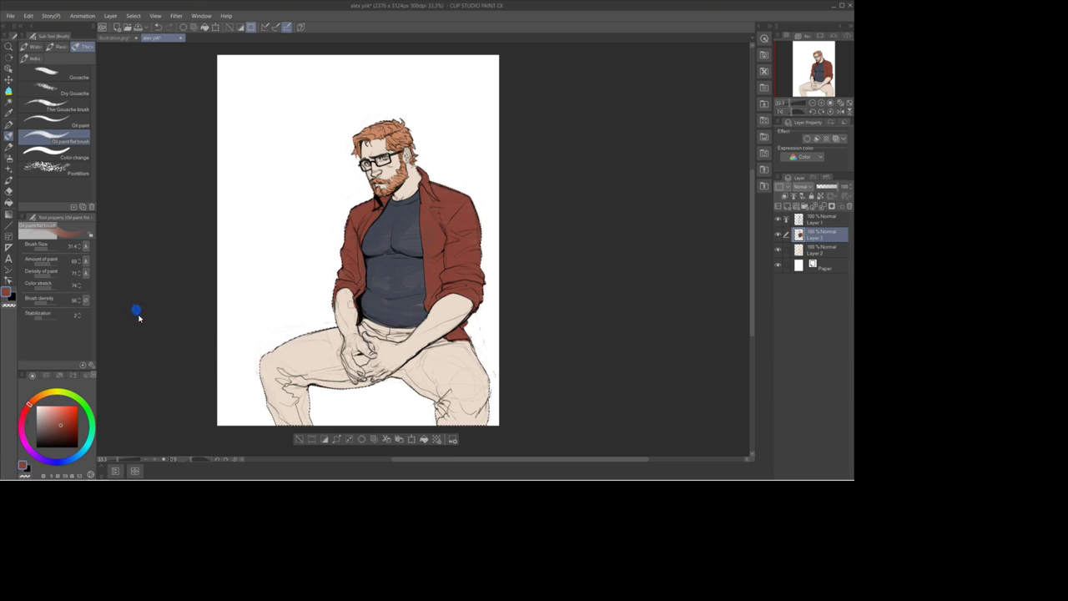
# Step: Paint the trousers light grey with the oil paint flat brush, and touch up the hair and beard in orange using a smaller brush
pyautogui.keyDown('alt'); pyautogui.click(343, 305); pyautogui.keyUp('alt')
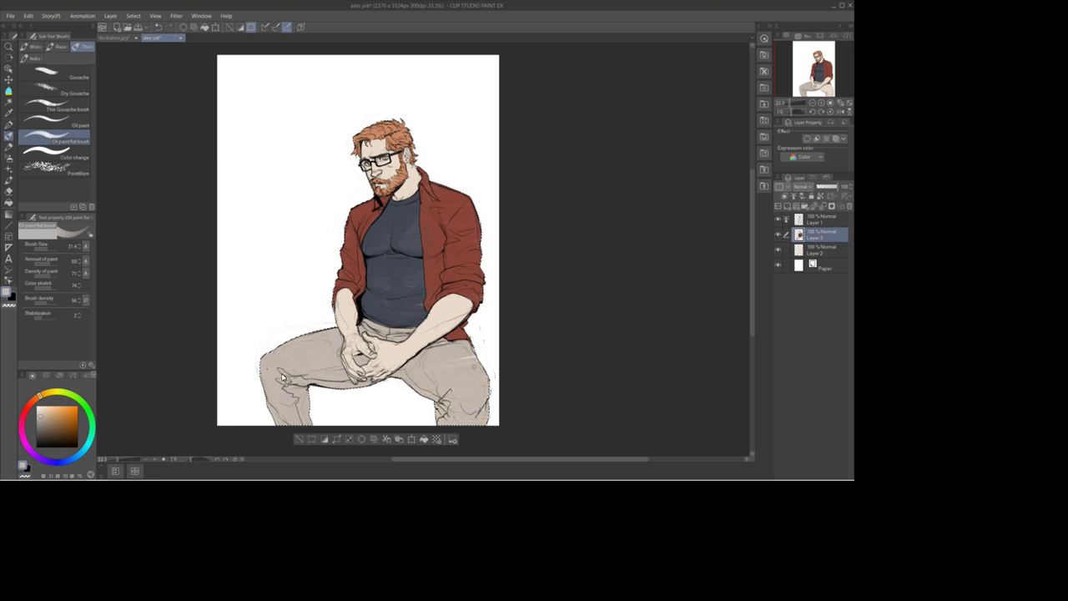
pyautogui.scroll(2, 500, 133)
pyautogui.click(38, 409)
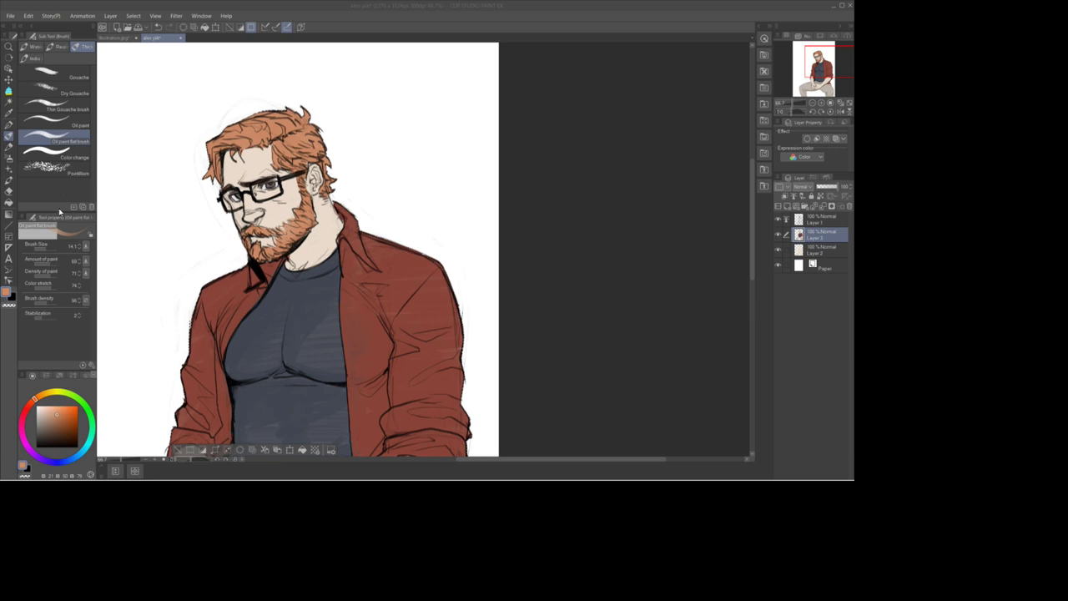
pyautogui.click(72, 246)
pyautogui.scroll(-3, 329, 188)
pyautogui.scroll(1, 233, 327)
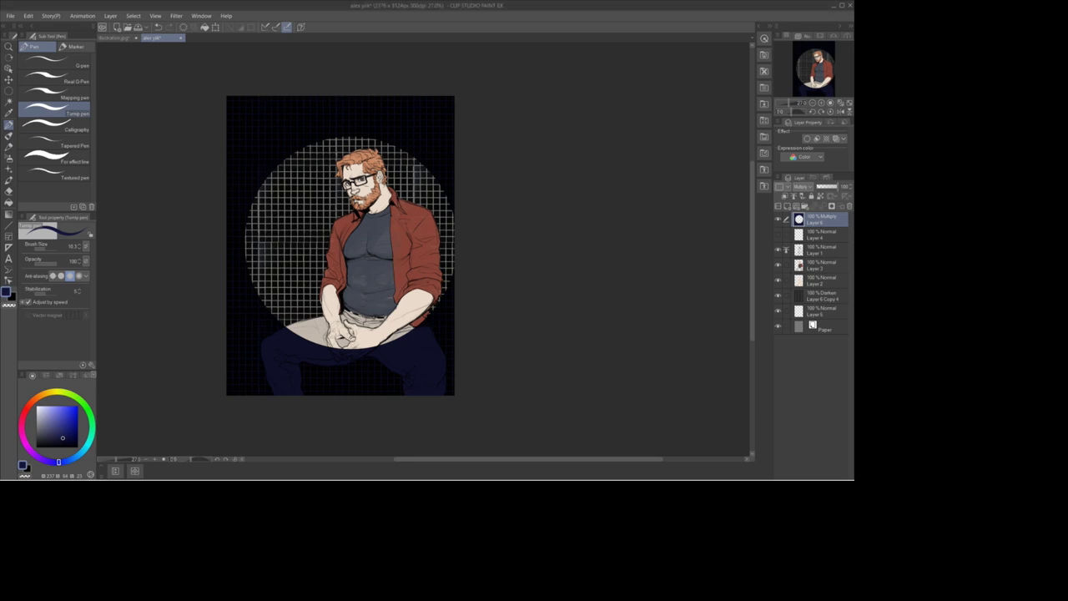
# Step: Paint the figure's cast shadow dark blue inside the circle on the Multiply layer, deselect, and lower the layer's opacity to about 61 %
pyautogui.press('m')
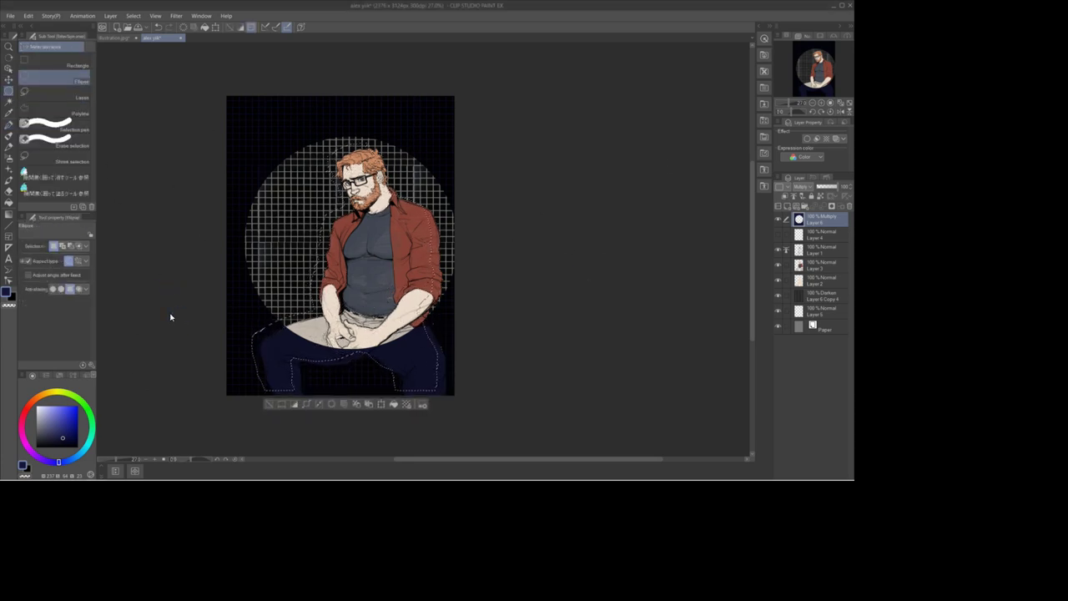
pyautogui.press('p')
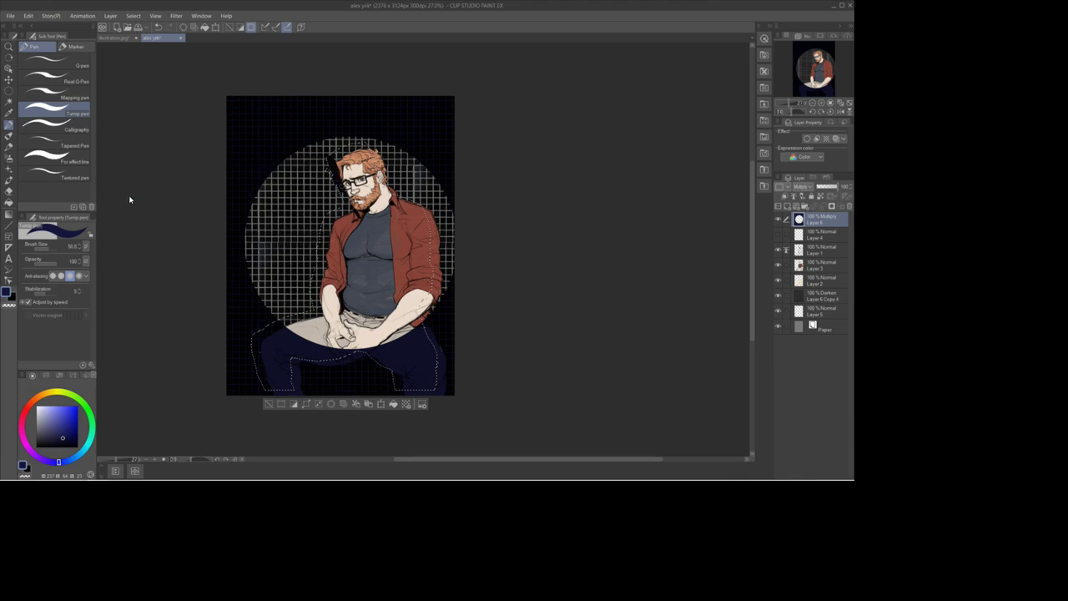
pyautogui.moveTo(119, 232)
pyautogui.mouseDown()
pyautogui.moveTo(109, 272)
pyautogui.moveTo(131, 212)
pyautogui.mouseUp()
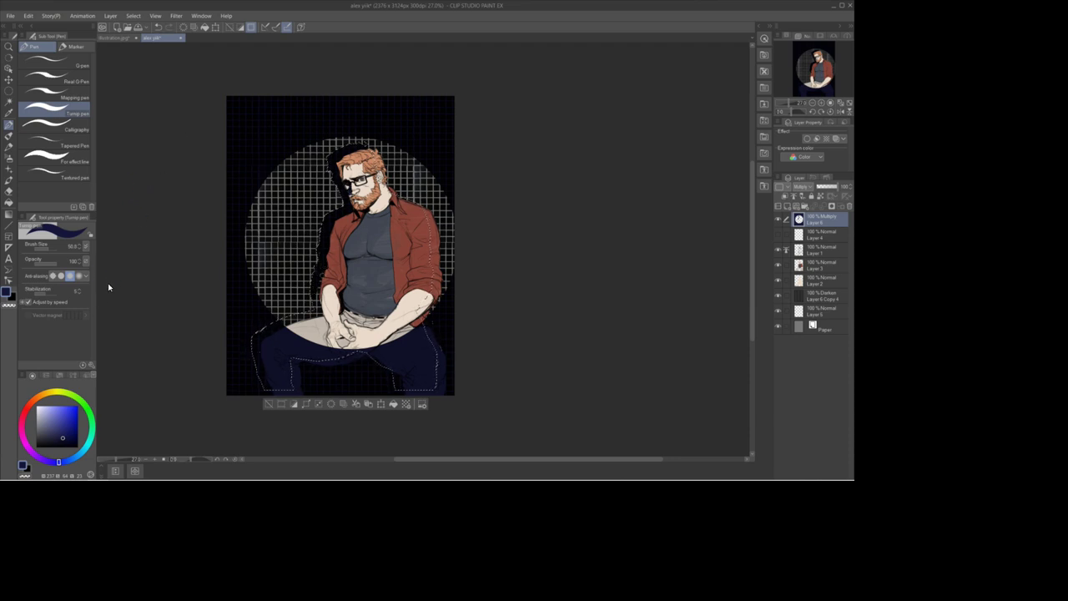
pyautogui.click(143, 188)
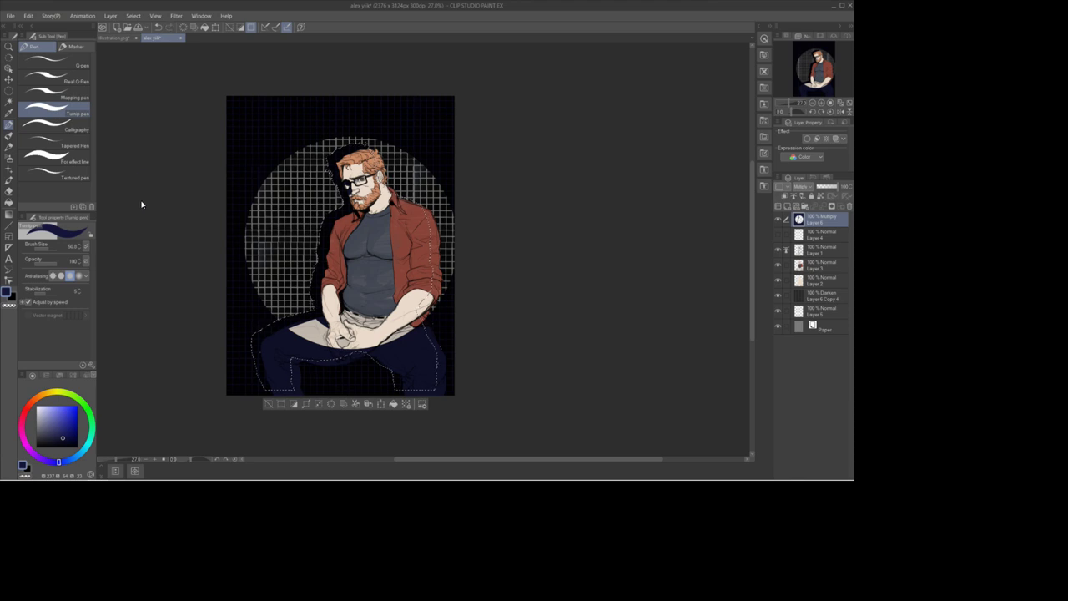
pyautogui.click(268, 404)
pyautogui.click(829, 186)
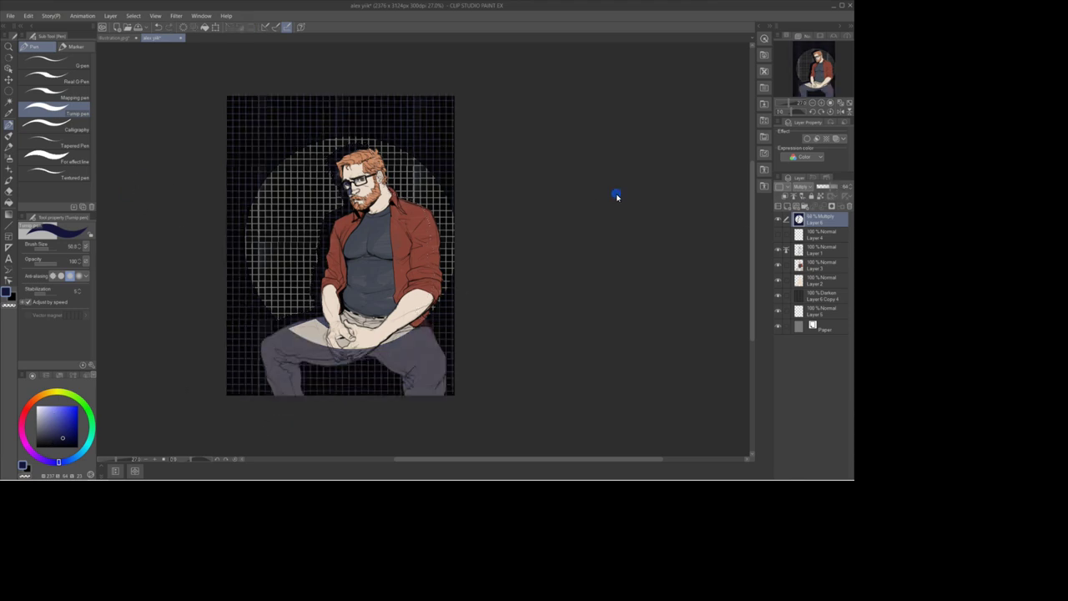
# Step: Add a new layer above the Multiply layer and spray it with blue and light cyan using the Soft airbrush
pyautogui.rightClick(821, 218)
pyautogui.click(792, 224)
pyautogui.click(8, 158)
pyautogui.click(65, 409)
pyautogui.moveTo(417, 120)
pyautogui.mouseDown()
pyautogui.moveTo(325, 52)
pyautogui.moveTo(563, 384)
pyautogui.mouseUp()
pyautogui.click(89, 443)
pyautogui.click(61, 406)
pyautogui.moveTo(329, 206); pyautogui.dragTo(359, 196)
# Step: Try a burn blending mode at reduced opacity on the cyan glow layer
pyautogui.click(802, 187)
pyautogui.click(806, 214)
pyautogui.click(827, 187)
pyautogui.click(802, 186)
pyautogui.click(806, 230)
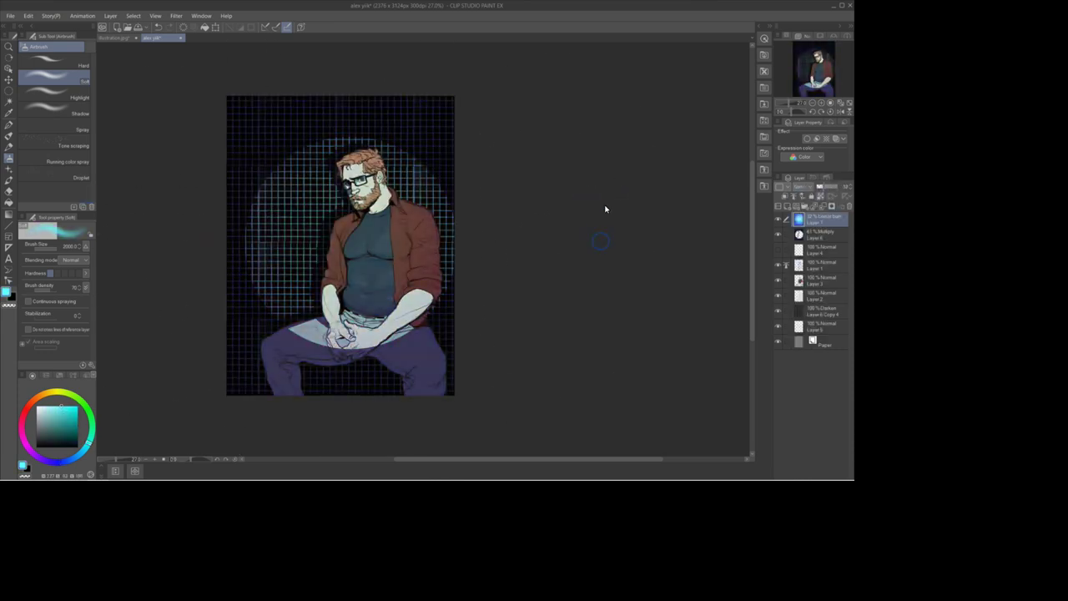
# Step: Set the cyan glow layer's blending mode to Lighter color and adjust its opacity
pyautogui.click(803, 187)
pyautogui.click(804, 359)
pyautogui.moveTo(825, 187); pyautogui.dragTo(839, 187)
pyautogui.click(803, 187)
pyautogui.click(806, 367)
pyautogui.click(803, 187)
pyautogui.click(808, 385)
pyautogui.click(821, 187)
pyautogui.click(827, 187)
# Step: Airbrush deep cyan over the middle and dark blue along the edges of the glow layer, and set its opacity to 29 %
pyautogui.click(74, 427)
pyautogui.moveTo(359, 225); pyautogui.dragTo(392, 203)
pyautogui.click(59, 461)
pyautogui.click(78, 433)
pyautogui.moveTo(259, 117)
pyautogui.mouseDown()
pyautogui.moveTo(226, 202)
pyautogui.moveTo(382, 335)
pyautogui.moveTo(247, 379)
pyautogui.mouseUp()
pyautogui.click(822, 186)
# Step: Add a new layer on top and soften the shadow edges on the Multiply layer with the Blur tool
pyautogui.click(786, 207)
pyautogui.click(821, 249)
pyautogui.press('j')
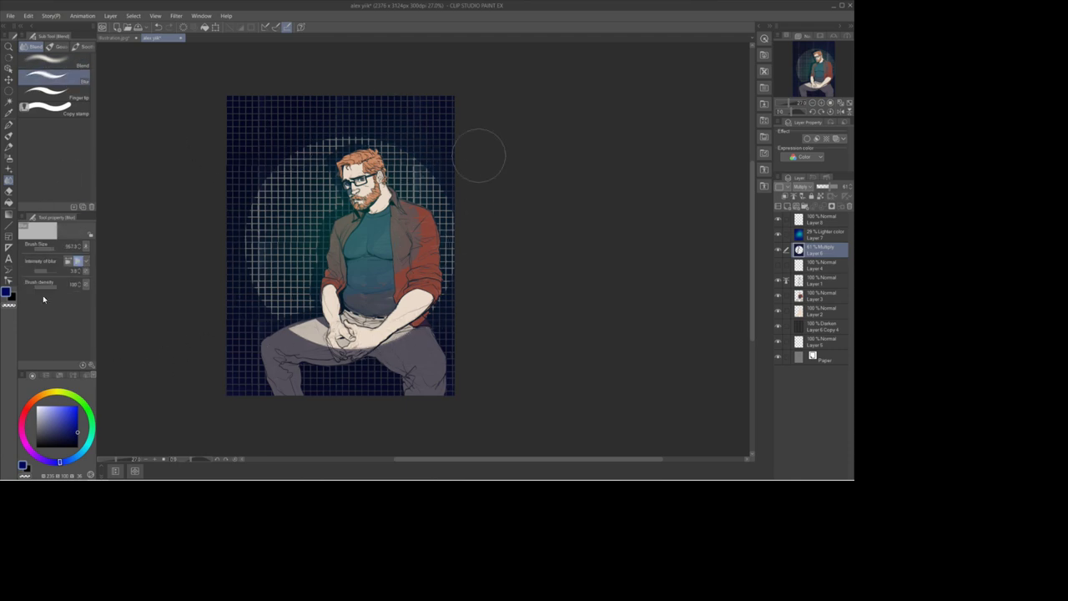
# Step: Fade the background grid on its Darken layer with large strokes of the Kneaded eraser around the figure
pyautogui.click(820, 326)
pyautogui.press('e')
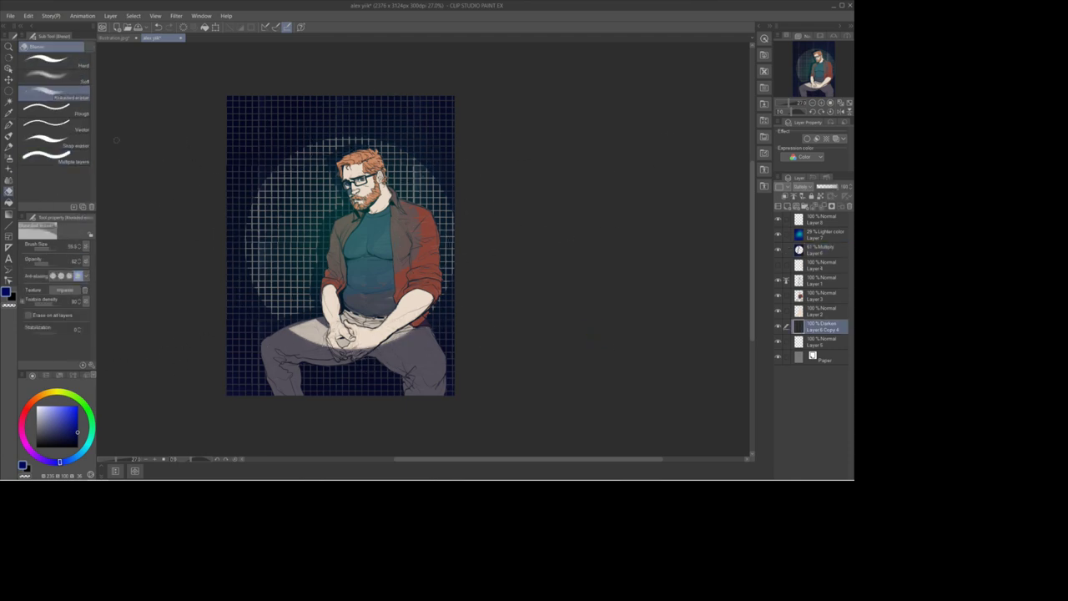
pyautogui.moveTo(255, 370)
pyautogui.mouseDown()
pyautogui.moveTo(249, 350)
pyautogui.moveTo(321, 380)
pyautogui.moveTo(288, 307)
pyautogui.moveTo(237, 273)
pyautogui.moveTo(241, 319)
pyautogui.moveTo(277, 315)
pyautogui.moveTo(443, 372)
pyautogui.moveTo(448, 236)
pyautogui.moveTo(294, 172)
pyautogui.moveTo(250, 119)
pyautogui.moveTo(340, 200)
pyautogui.moveTo(331, 232)
pyautogui.moveTo(409, 210)
pyautogui.moveTo(103, 315)
pyautogui.mouseUp()
pyautogui.click(53, 247)
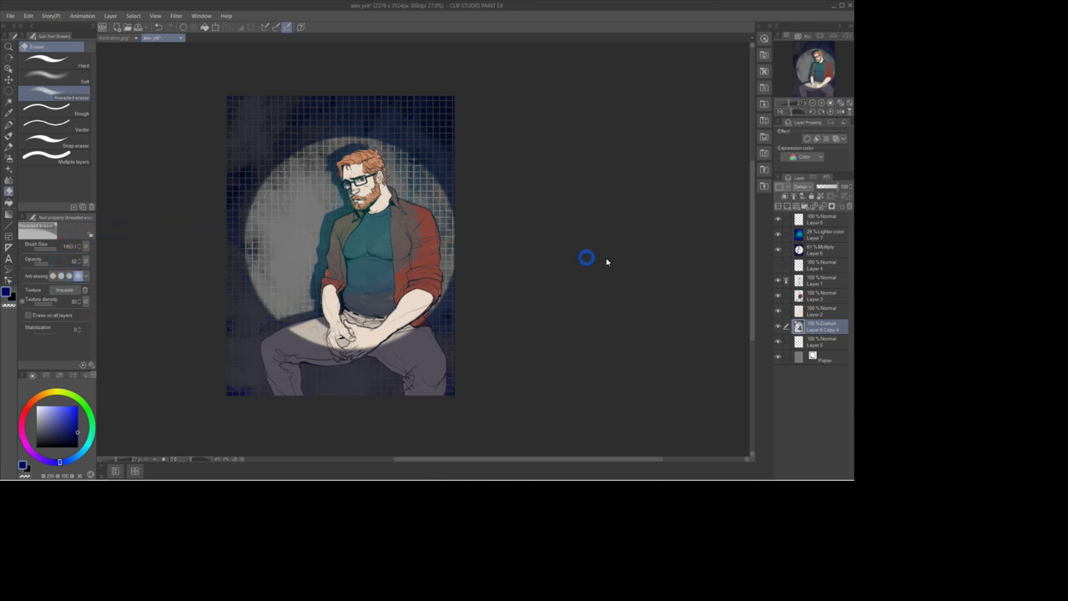
# Step: Load the Multiply layer's shadow area as a selection, add a new top layer, and airbrush dark blue across the lower part
pyautogui.keyDown('ctrl'); pyautogui.click(799, 249); pyautogui.keyUp('ctrl')
pyautogui.click(824, 219)
pyautogui.click(786, 206)
pyautogui.click(9, 157)
pyautogui.click(65, 442)
pyautogui.moveTo(259, 396)
pyautogui.mouseDown()
pyautogui.moveTo(381, 424)
pyautogui.moveTo(248, 407)
pyautogui.moveTo(224, 380)
pyautogui.moveTo(328, 331)
pyautogui.mouseUp()
pyautogui.click(263, 408)
# Step: Set the dark blue shading layer to Color burn, respray its painted area in deep blue, and set its opacity to 97 %
pyautogui.click(802, 186)
pyautogui.click(806, 222)
pyautogui.click(826, 187)
pyautogui.click(76, 415)
pyautogui.keyDown('ctrl'); pyautogui.click(799, 220); pyautogui.keyUp('ctrl')
pyautogui.click(76, 436)
pyautogui.click(262, 409)
pyautogui.click(835, 187)
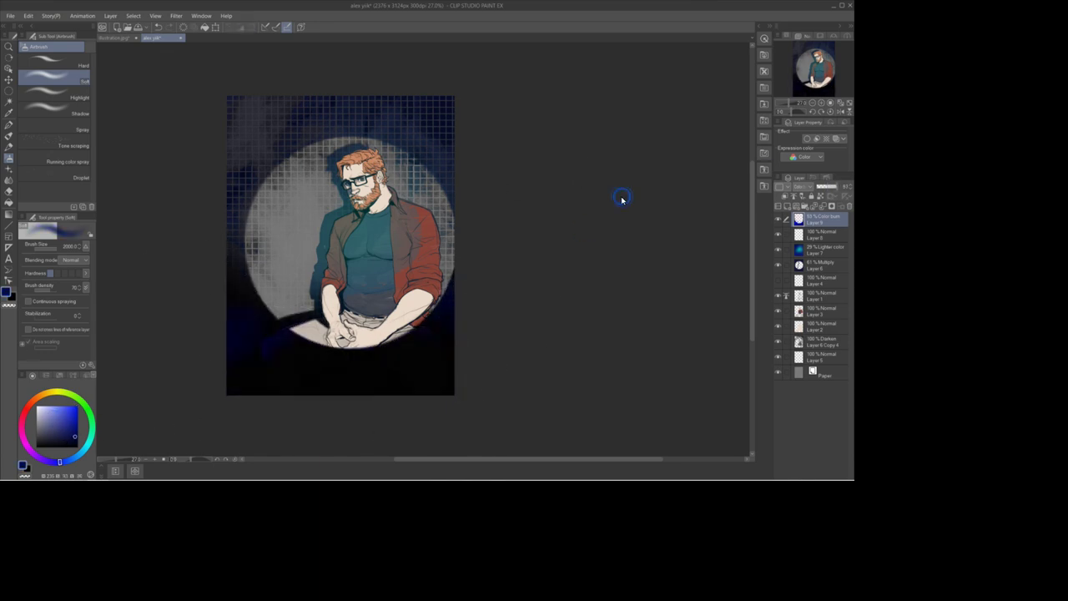
# Step: Add a layer between the line art and flat colours, and paint and blend a red blush on the nose, cheek and ear
pyautogui.click(822, 327)
pyautogui.click(822, 311)
pyautogui.click(786, 206)
pyautogui.scroll(3, 396, 181)
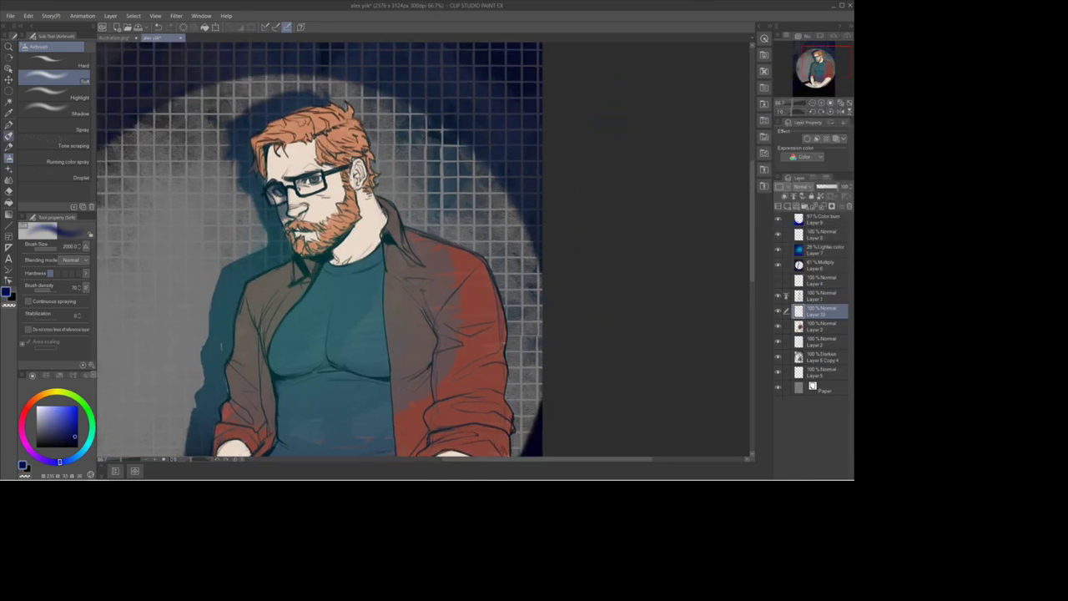
pyautogui.click(8, 136)
pyautogui.click(27, 406)
pyautogui.click(56, 415)
pyautogui.moveTo(289, 216); pyautogui.dragTo(332, 201)
pyautogui.moveTo(337, 195); pyautogui.dragTo(289, 203)
pyautogui.moveTo(297, 189); pyautogui.dragTo(312, 191)
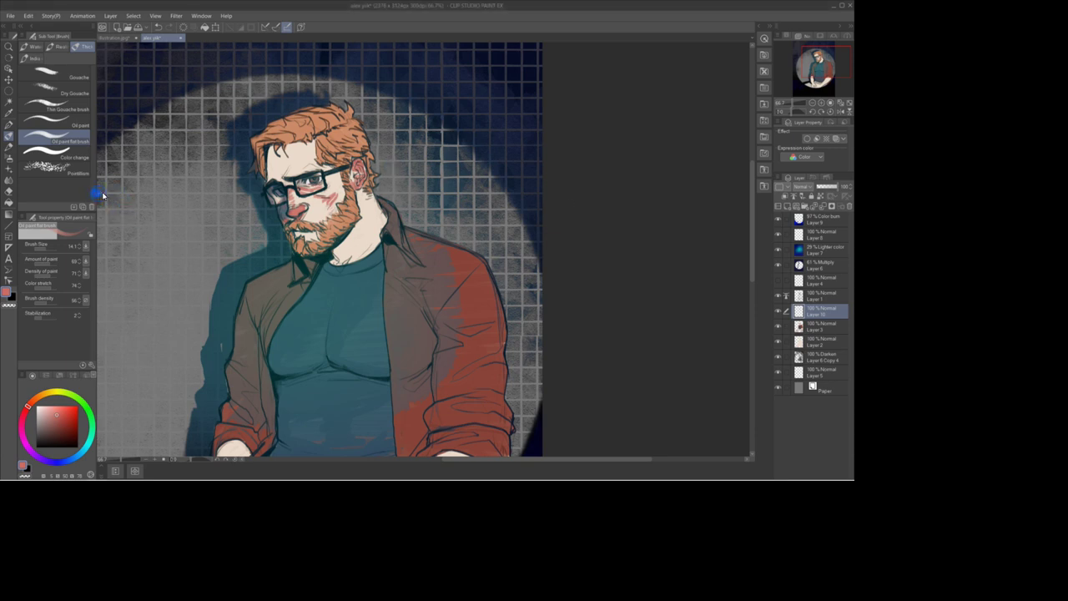
pyautogui.click(8, 180)
pyautogui.click(83, 47)
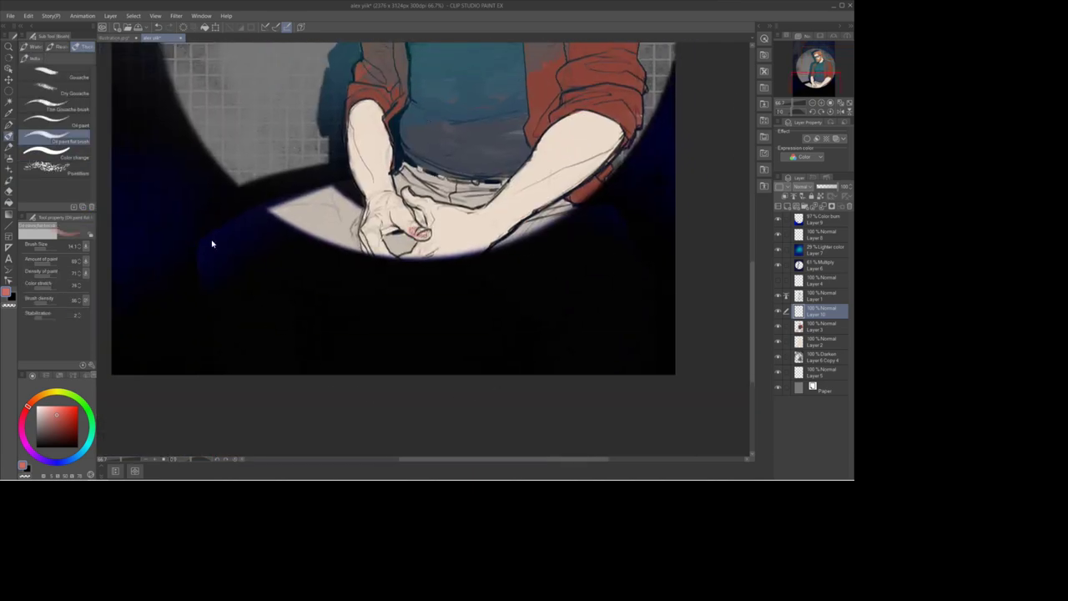
# Step: Airbrush a soft red tint over the forearms and hands, cleaning up and blending the colour
pyautogui.click(9, 157)
pyautogui.moveTo(405, 239)
pyautogui.mouseDown()
pyautogui.moveTo(225, 213)
pyautogui.moveTo(511, 209)
pyautogui.moveTo(584, 156)
pyautogui.mouseUp()
pyautogui.moveTo(379, 146); pyautogui.dragTo(380, 205)
pyautogui.press('e')
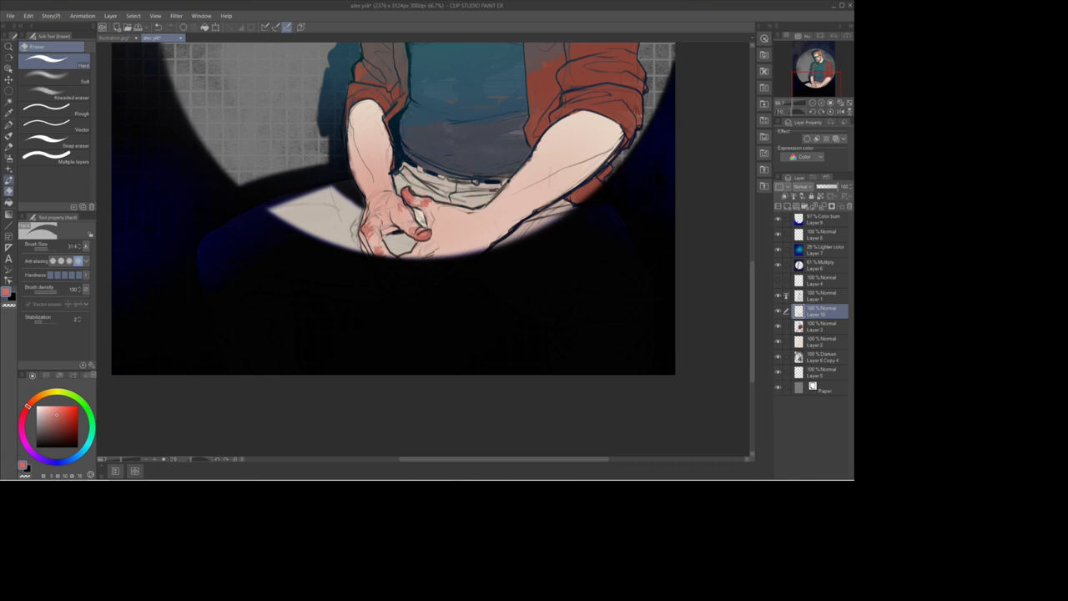
pyautogui.press('j')
pyautogui.click(813, 102)
pyautogui.click(812, 103)
pyautogui.moveTo(823, 77); pyautogui.dragTo(830, 62)
pyautogui.click(8, 136)
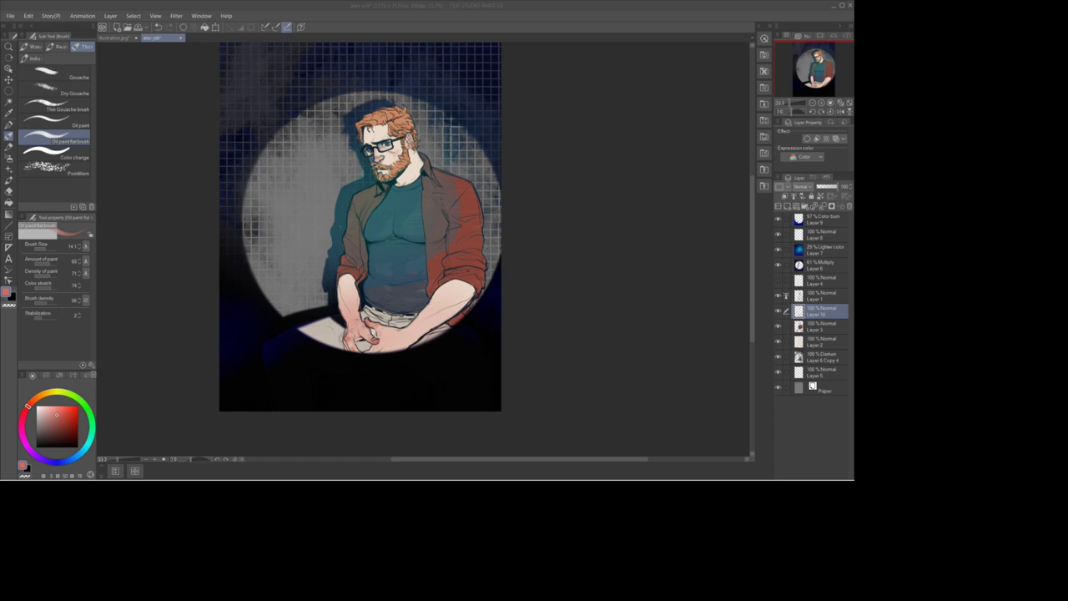
# Step: Paste the dot pattern as a new top layer and enlarge it to the full canvas width
pyautogui.click(598, 389)
pyautogui.click(821, 372)
pyautogui.click(822, 220)
pyautogui.hotkey('ctrl', 'v')
pyautogui.click(8, 68)
pyautogui.rightClick(238, 66)
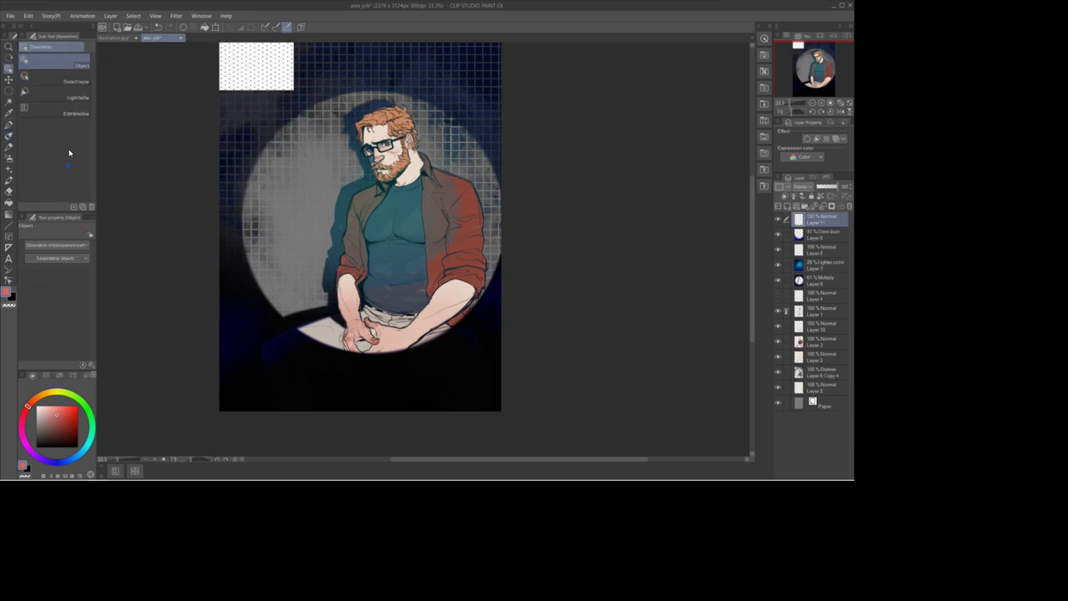
pyautogui.click(271, 157)
pyautogui.moveTo(294, 90); pyautogui.dragTo(501, 226)
pyautogui.press('Return')
# Step: Delete the white ground of the dot pattern and recolour its dots bright teal
pyautogui.click(9, 102)
pyautogui.click(280, 192)
pyautogui.press('Delete')
pyautogui.hotkey('ctrl', 'd')
pyautogui.keyDown('ctrl'); pyautogui.click(798, 219); pyautogui.keyUp('ctrl')
pyautogui.click(91, 435)
pyautogui.click(78, 406)
pyautogui.click(397, 239)
pyautogui.hotkey('ctrl', 'd')
# Step: Distort the teal dot pattern in perspective into tall stretched marks covering the left half of the canvas
pyautogui.click(9, 69)
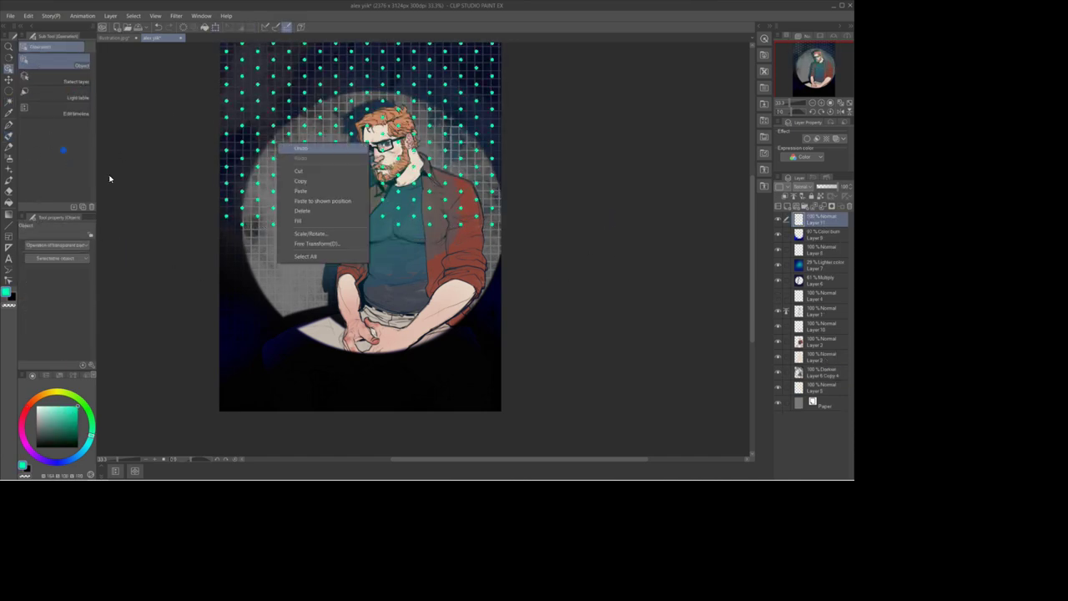
pyautogui.hotkey('ctrl', 't')
pyautogui.moveTo(223, 226); pyautogui.dragTo(219, 412)
pyautogui.scroll(-3, 280, 212)
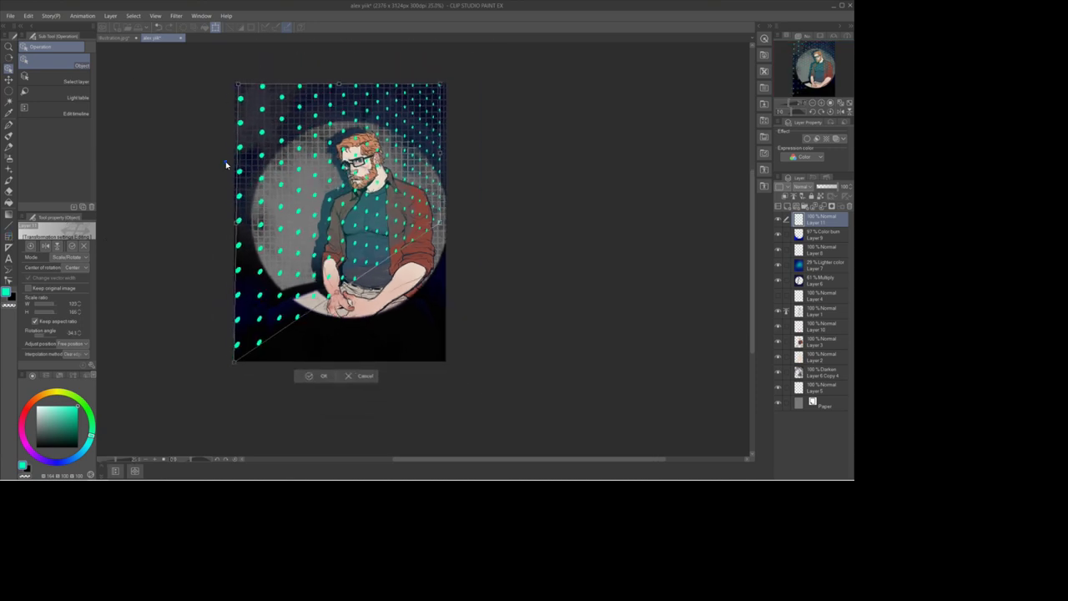
pyautogui.moveTo(226, 164); pyautogui.dragTo(102, 211)
pyautogui.moveTo(32, 101); pyautogui.dragTo(4, 21)
pyautogui.moveTo(103, 279); pyautogui.dragTo(159, 405)
pyautogui.moveTo(109, 278); pyautogui.dragTo(73, 230)
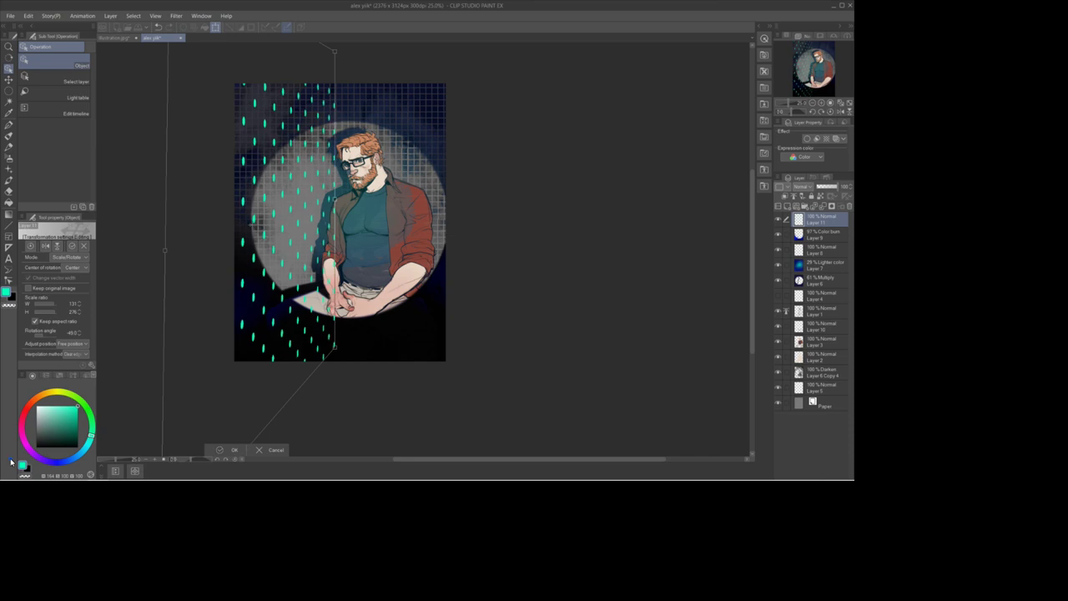
pyautogui.press('Return')
# Step: Duplicate the stretched dot layer, mirror the copy horizontally onto the right half, and merge the two layers
pyautogui.hotkey('ctrl', 'c')
pyautogui.hotkey('ctrl', 'v')
pyautogui.hotkey('ctrl', 't')
pyautogui.click(45, 246)
pyautogui.moveTo(39, 248); pyautogui.dragTo(228, 245)
pyautogui.press('Return')
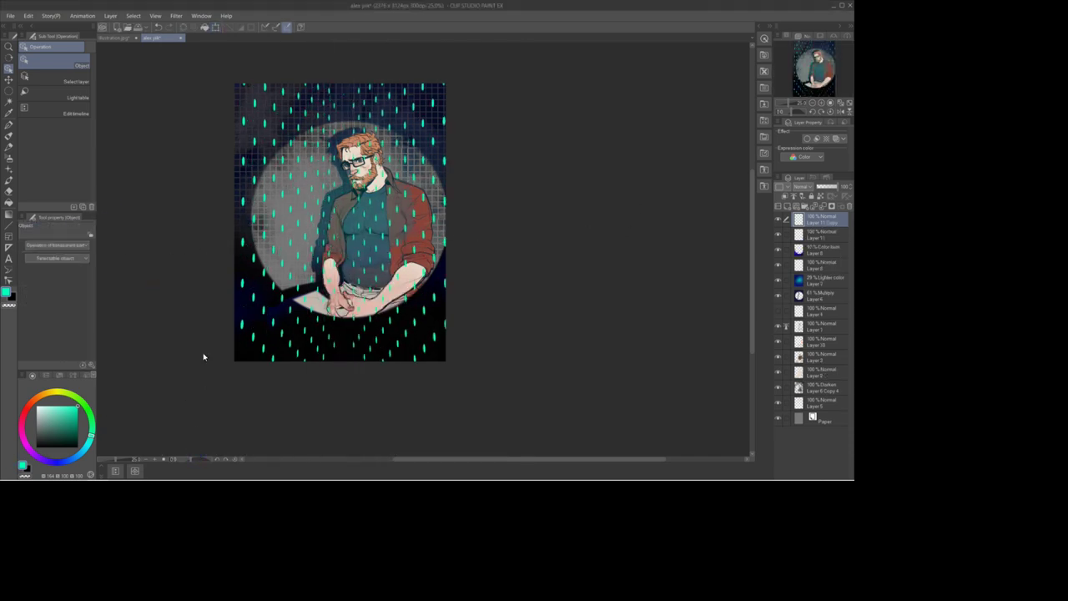
pyautogui.rightClick(824, 222)
pyautogui.click(815, 416)
# Step: Move the merged stretched-dot layer below the grid layer and lower its opacity to 0 %
pyautogui.moveTo(822, 221); pyautogui.dragTo(820, 375)
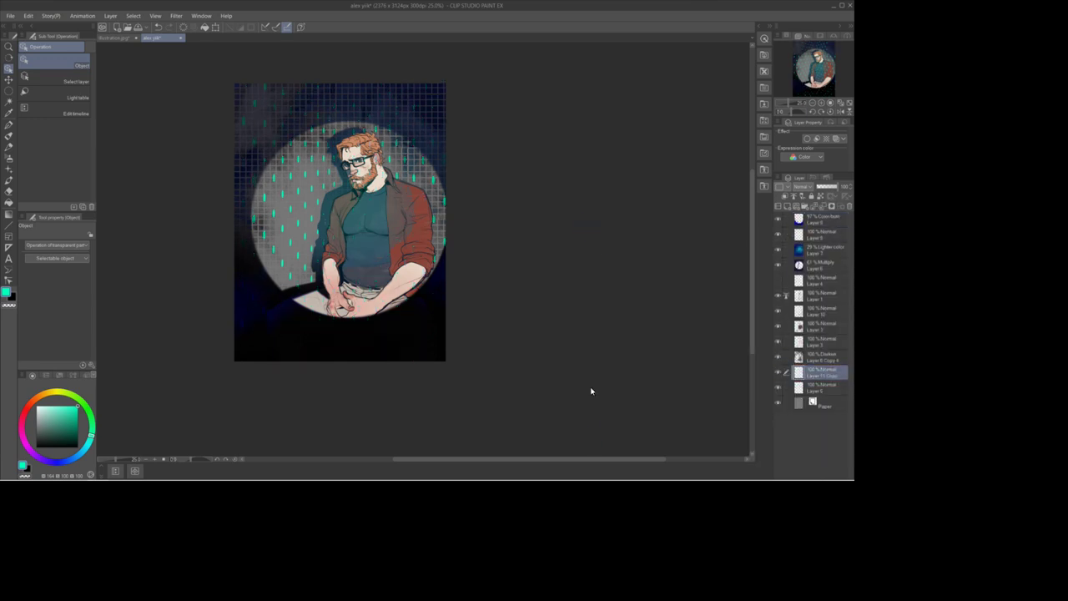
pyautogui.moveTo(834, 186); pyautogui.dragTo(817, 186)
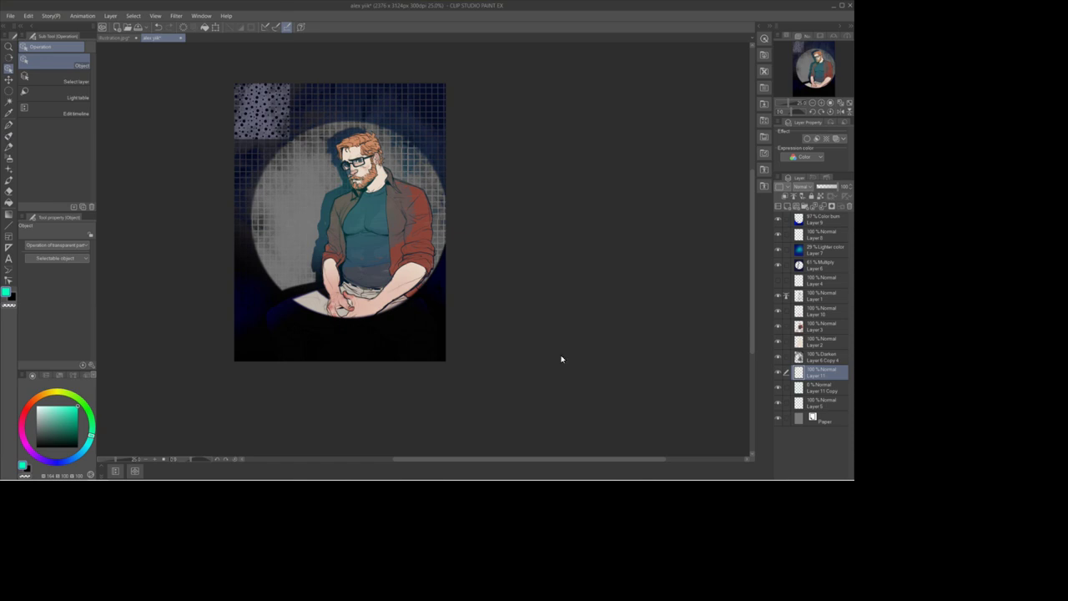
# Step: Isolate the dots of the new irregular pattern in bright teal and scale them up to the canvas width
pyautogui.press('w')
pyautogui.hotkey('ctrl', 'a')
pyautogui.hotkey('ctrl', 't')
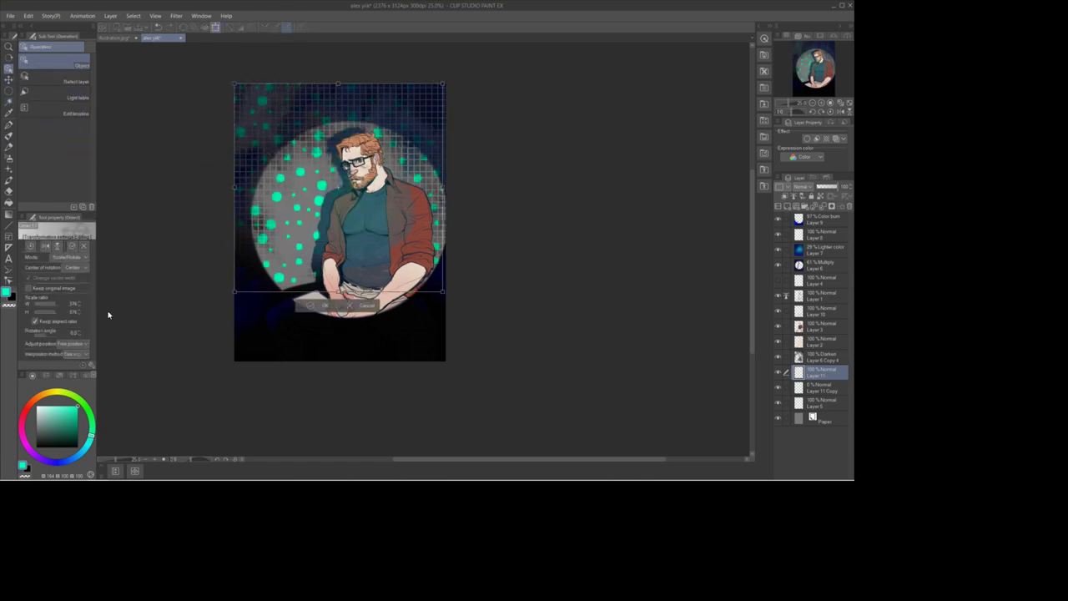
pyautogui.press('Return')
# Step: Duplicate the irregular dot layer and move the copy directly below the original to cover the lower canvas
pyautogui.hotkey('ctrl', 'c')
pyautogui.hotkey('ctrl', 'v')
pyautogui.hotkey('ctrl', 't')
pyautogui.moveTo(9, 169); pyautogui.dragTo(68, 383)
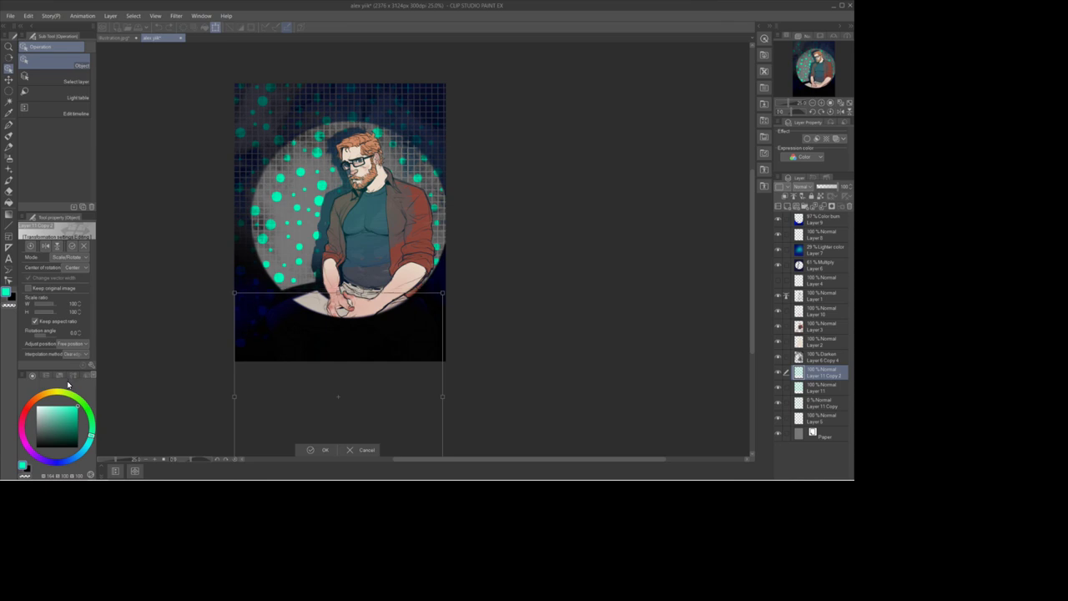
pyautogui.press('Return')
# Step: Add a new layer above the dots, airbrush it very dark blue across the background, and reduce its opacity to 58 %
pyautogui.rightClick(819, 374)
pyautogui.click(817, 157)
pyautogui.click(77, 448)
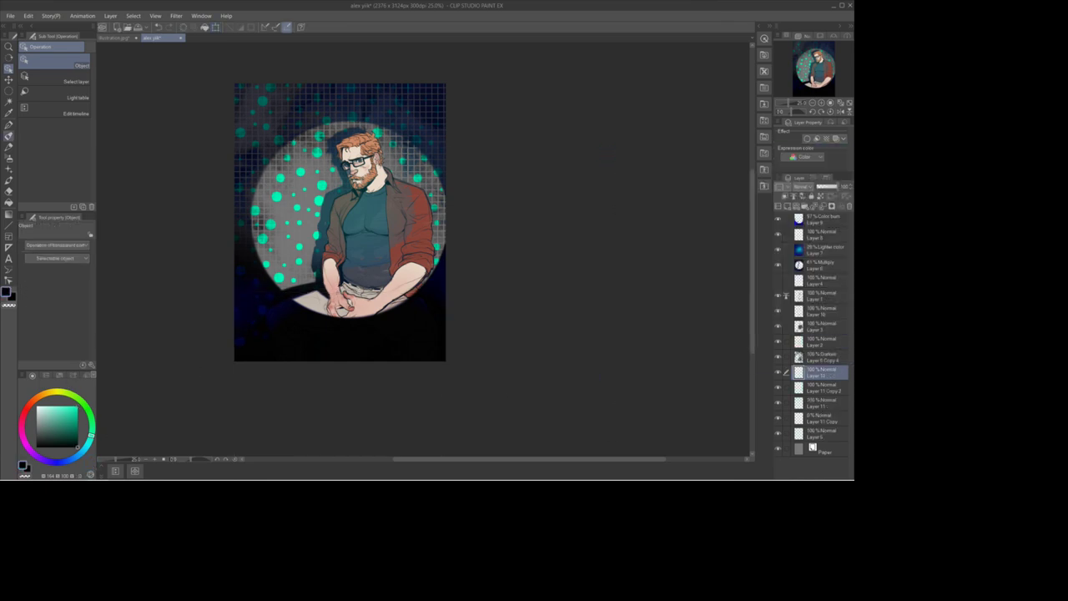
pyautogui.click(9, 158)
pyautogui.moveTo(234, 187)
pyautogui.mouseDown()
pyautogui.moveTo(442, 233)
pyautogui.moveTo(410, 192)
pyautogui.moveTo(283, 350)
pyautogui.mouseUp()
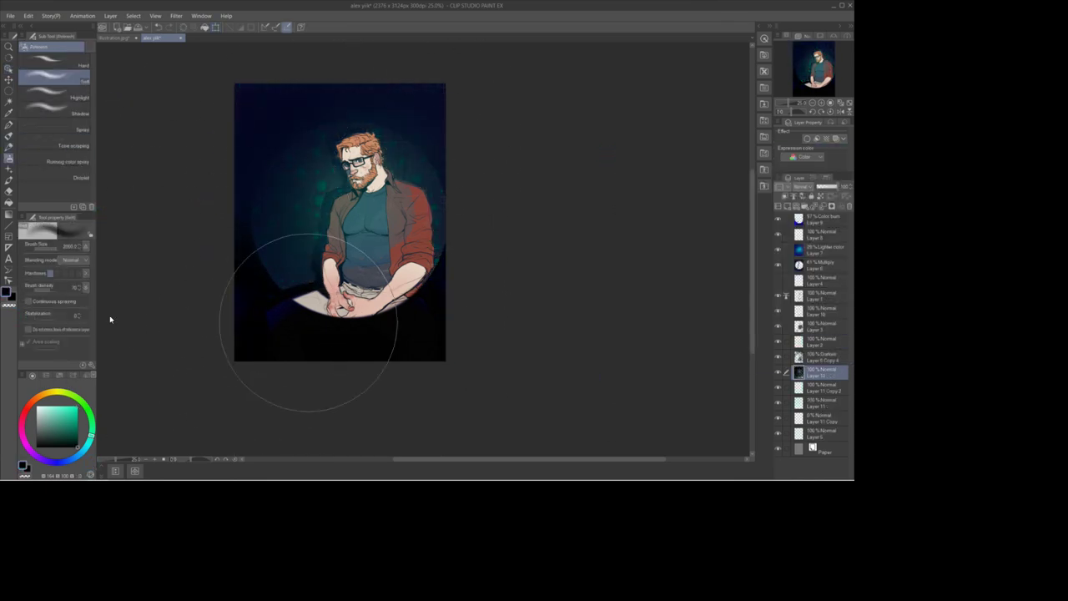
pyautogui.click(827, 187)
# Step: Spray crimson over the new background layer and place it beneath both dot layers
pyautogui.click(23, 414)
pyautogui.click(59, 409)
pyautogui.moveTo(267, 242)
pyautogui.mouseDown()
pyautogui.moveTo(317, 205)
pyautogui.moveTo(288, 242)
pyautogui.moveTo(312, 212)
pyautogui.moveTo(325, 229)
pyautogui.mouseUp()
pyautogui.hotkey('ctrl', 'z')
pyautogui.click(69, 406)
pyautogui.moveTo(821, 389); pyautogui.dragTo(821, 367)
pyautogui.hotkey('ctrl', '[')
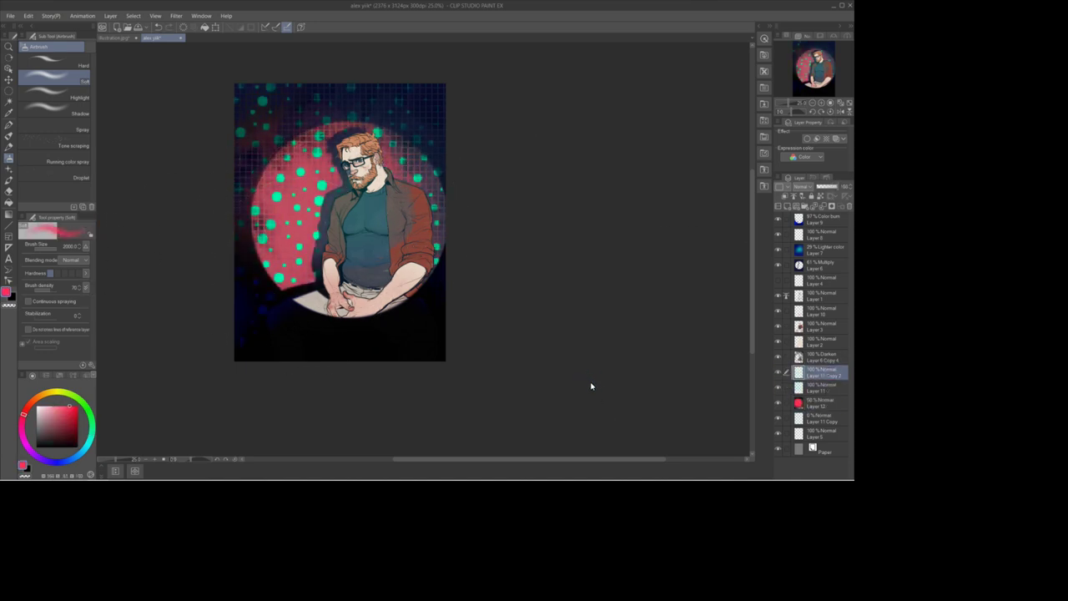
# Step: Merge the two irregular dot layers into one, undoing the mistaken merge of other layers
pyautogui.hotkey('ctrl', 'shift', 'e')
pyautogui.hotkey('ctrl', 'z')
pyautogui.keyDown('ctrl'); pyautogui.click(822, 387); pyautogui.keyUp('ctrl')
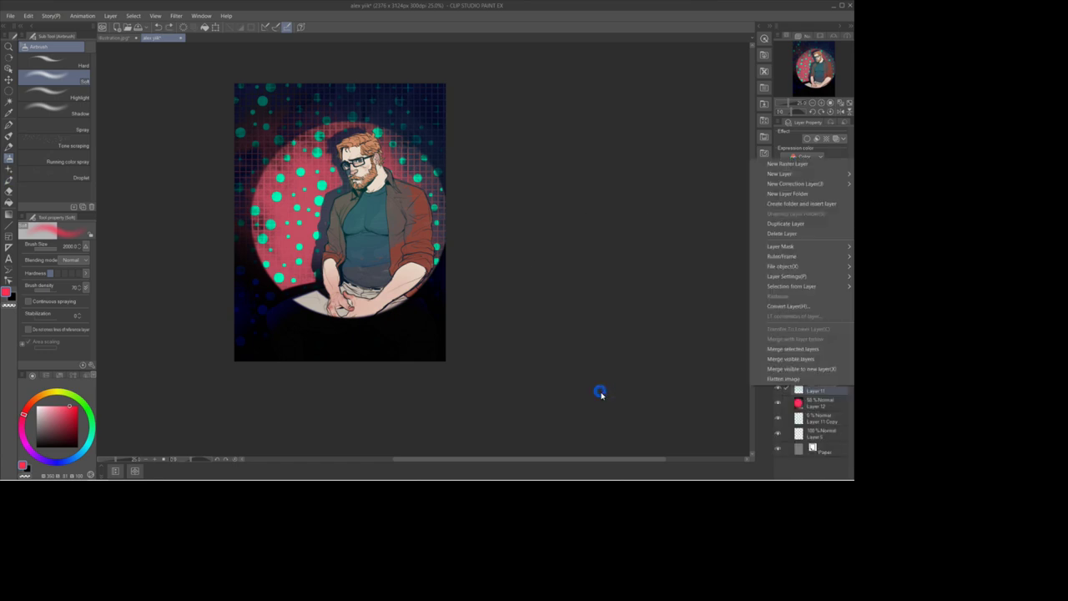
pyautogui.hotkey('shift', 'alt', 'e')
# Step: Select the dots on the merged layer and airbrush them with darker teal and green shades
pyautogui.keyDown('ctrl'); pyautogui.click(798, 372); pyautogui.keyUp('ctrl')
pyautogui.click(86, 448)
pyautogui.click(77, 419)
pyautogui.moveTo(258, 142)
pyautogui.mouseDown()
pyautogui.moveTo(293, 217)
pyautogui.moveTo(294, 379)
pyautogui.mouseUp()
pyautogui.click(90, 413)
pyautogui.click(65, 407)
pyautogui.moveTo(209, 343); pyautogui.dragTo(293, 381)
# Step: Fade parts of the dots with the Kneaded eraser and clear the selection
pyautogui.press('e')
pyautogui.click(55, 94)
pyautogui.moveTo(294, 179)
pyautogui.mouseDown()
pyautogui.moveTo(308, 267)
pyautogui.moveTo(305, 155)
pyautogui.mouseUp()
pyautogui.hotkey('ctrl', 'd')
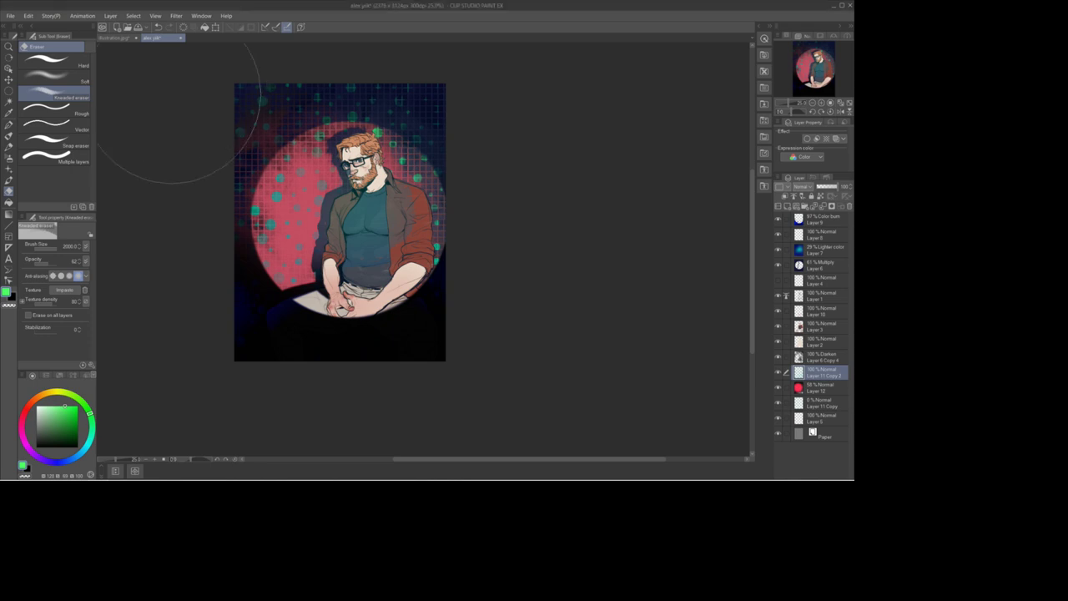
# Step: Select the painted area of the crimson background layer and add a new raster layer above it
pyautogui.click(822, 388)
pyautogui.click(778, 388)
pyautogui.click(778, 388)
pyautogui.keyDown('ctrl'); pyautogui.click(798, 388); pyautogui.keyUp('ctrl')
pyautogui.rightClick(822, 388)
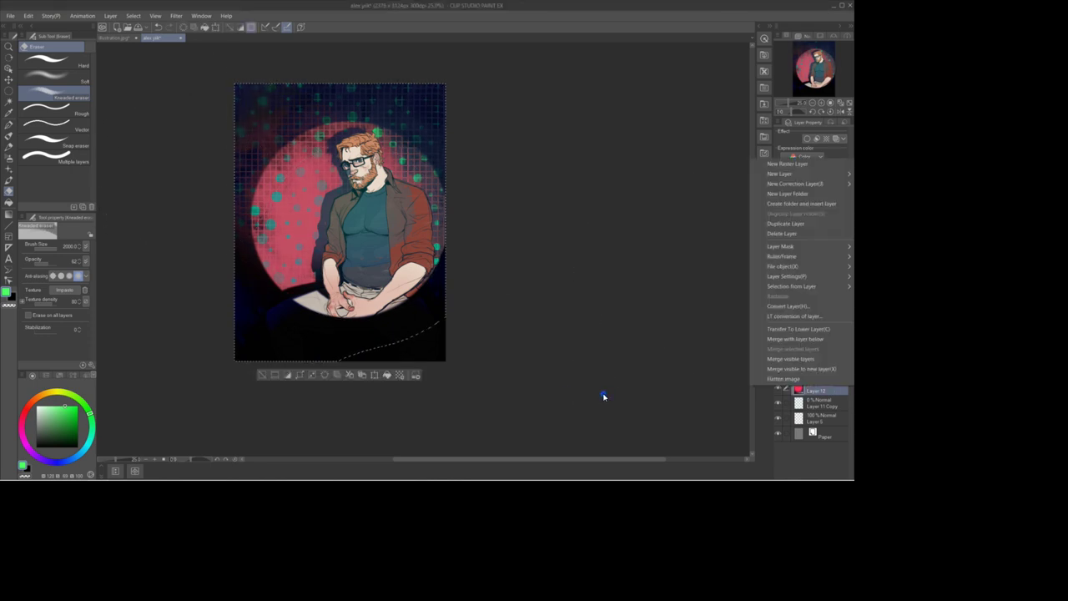
pyautogui.click(792, 165)
# Step: Try painting light cyan over the spotlight circle with the Dry Gouache brush
pyautogui.click(88, 444)
pyautogui.press('b')
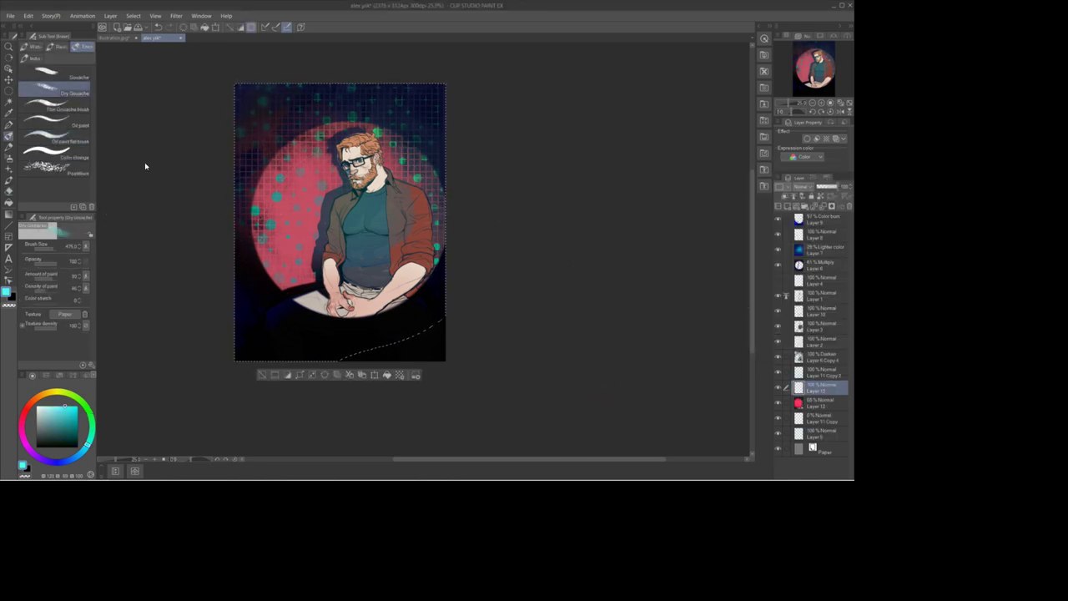
pyautogui.moveTo(296, 240); pyautogui.dragTo(304, 218)
pyautogui.moveTo(282, 197)
pyautogui.mouseDown()
pyautogui.moveTo(272, 192)
pyautogui.moveTo(307, 250)
pyautogui.mouseUp()
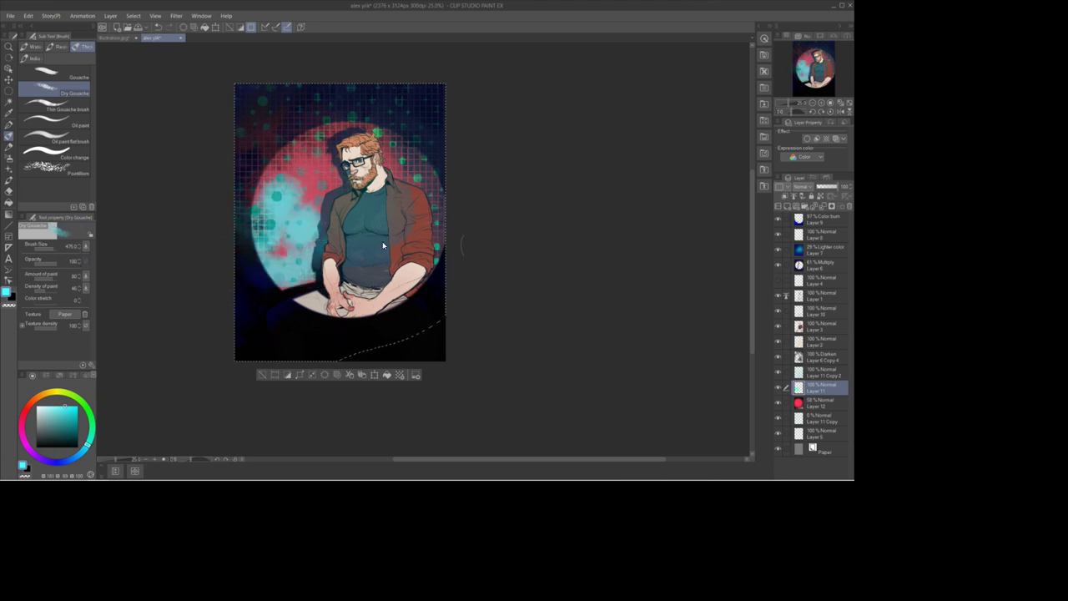
# Step: Compare blending modes for the cyan layer, including Divide, and set it to Hard mix
pyautogui.click(802, 187)
pyautogui.click(802, 363)
pyautogui.click(804, 187)
pyautogui.click(809, 389)
pyautogui.click(803, 187)
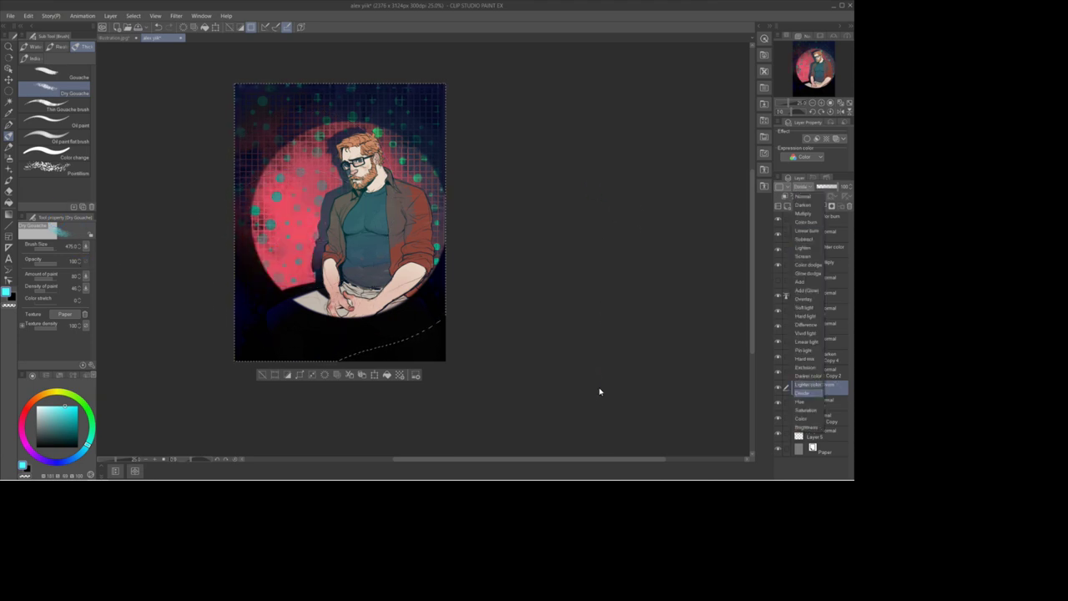
pyautogui.click(808, 359)
# Step: Clear the cyan paint from the Hard mix layer, try a stroke in a more saturated cyan and undo it
pyautogui.press('Delete')
pyautogui.click(78, 406)
pyautogui.moveTo(269, 224)
pyautogui.mouseDown()
pyautogui.moveTo(304, 217)
pyautogui.moveTo(306, 205)
pyautogui.mouseUp()
pyautogui.hotkey('ctrl', 'z')
pyautogui.hotkey('shift', '+')
pyautogui.hotkey('shift', '+')
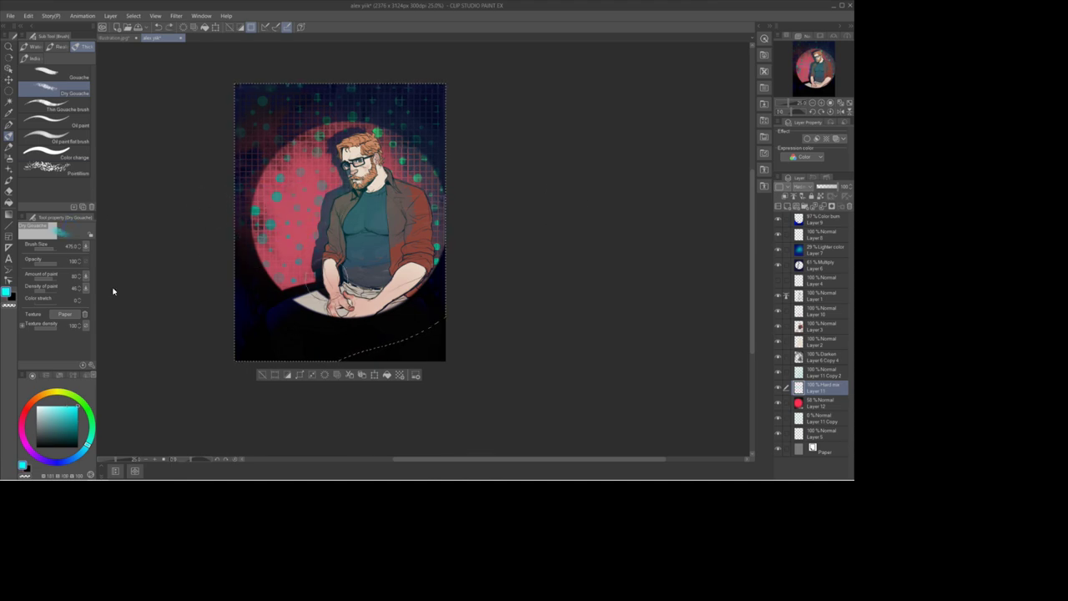
# Step: Lower the opacity of the dot layer, Layer 11 Copy 2, to 25%
pyautogui.click(823, 403)
pyautogui.click(823, 373)
pyautogui.click(778, 373)
pyautogui.click(778, 372)
pyautogui.click(824, 187)
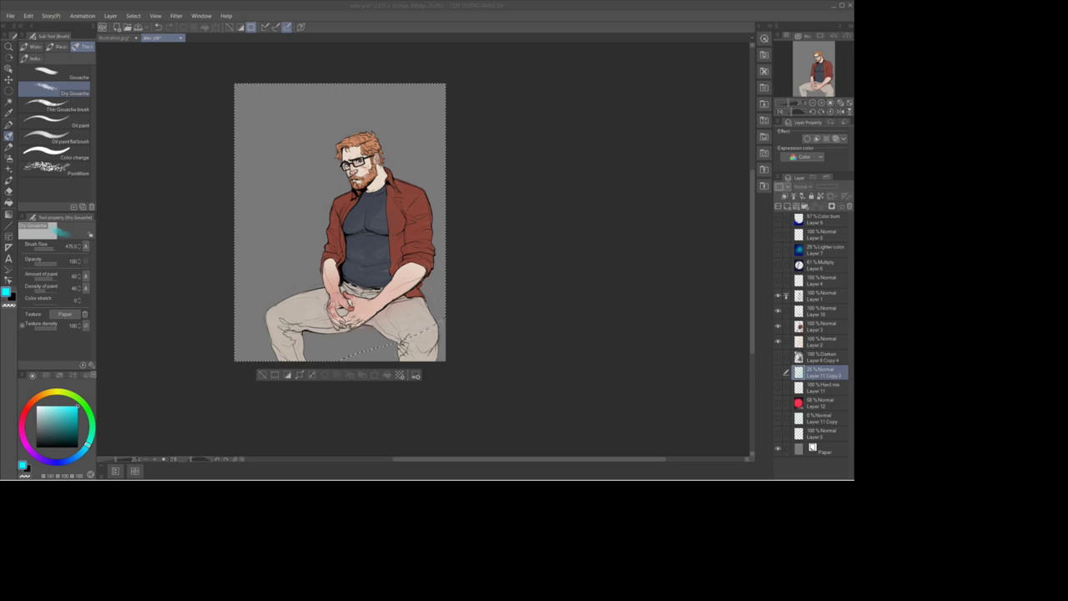
# Step: Paint the rolled cuffs and inner collar pale grey-blue on Layer 3 with the Oil paint flat brush
pyautogui.hotkey('ctrl', '+')
pyautogui.hotkey('ctrl', '+')
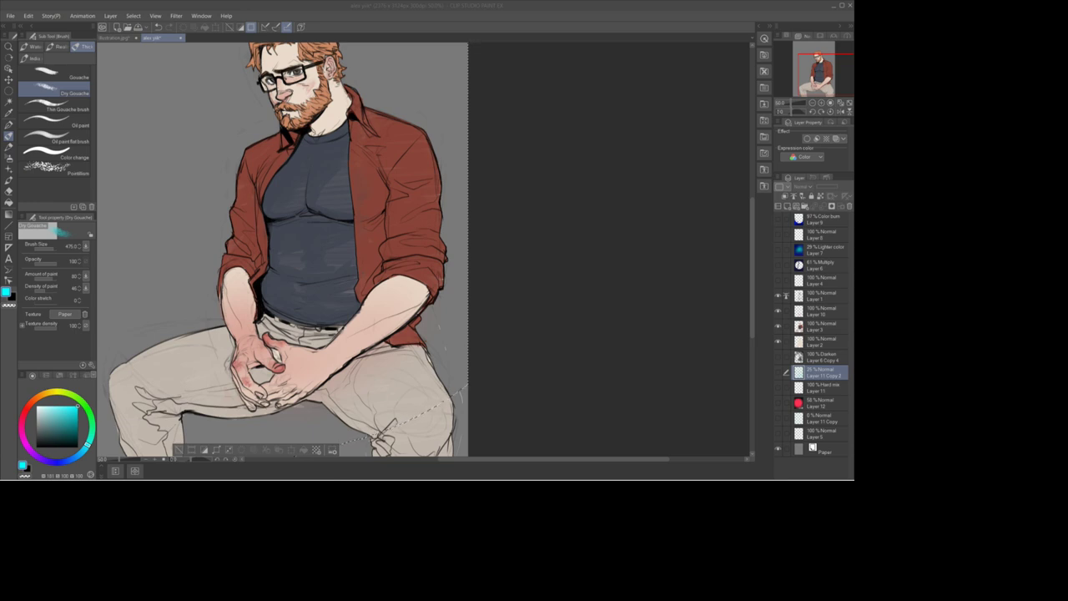
pyautogui.click(822, 341)
pyautogui.click(823, 326)
pyautogui.click(59, 138)
pyautogui.click(37, 410)
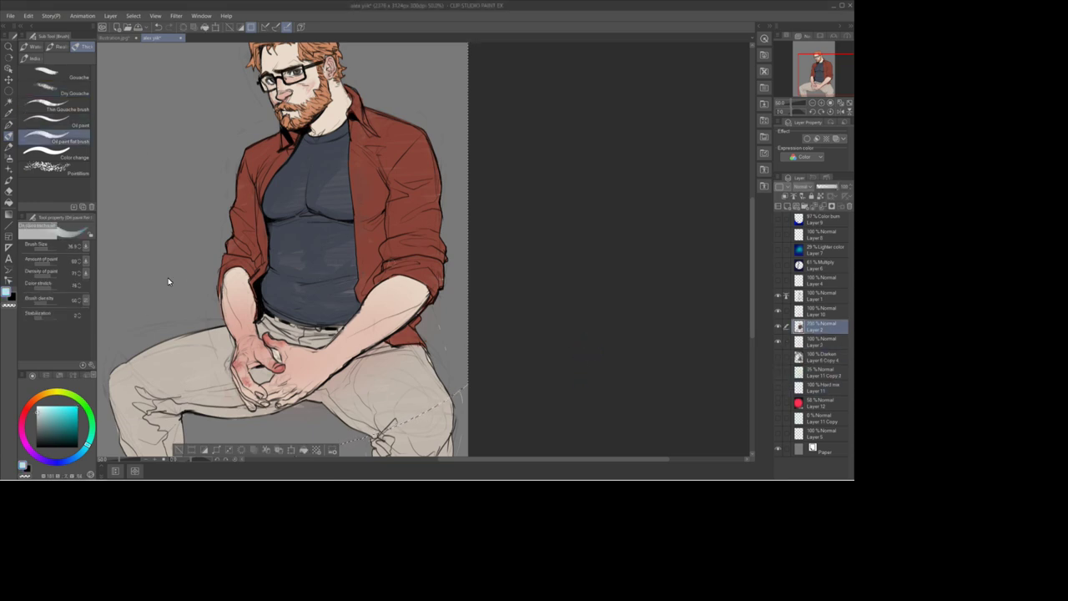
pyautogui.moveTo(386, 267)
pyautogui.mouseDown()
pyautogui.moveTo(435, 260)
pyautogui.moveTo(438, 290)
pyautogui.moveTo(381, 277)
pyautogui.moveTo(412, 266)
pyautogui.moveTo(435, 280)
pyautogui.mouseUp()
pyautogui.moveTo(221, 272)
pyautogui.mouseDown()
pyautogui.moveTo(225, 260)
pyautogui.moveTo(252, 272)
pyautogui.mouseUp()
pyautogui.moveTo(282, 135); pyautogui.dragTo(288, 142)
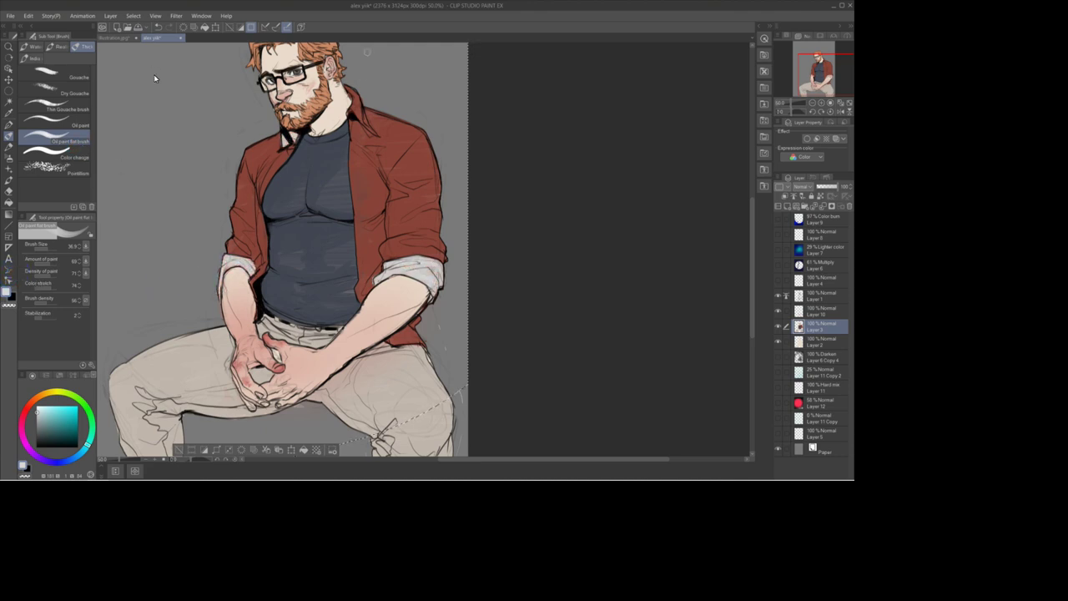
# Step: Finish the pale collar and paint pale vertical stripes down both front panels of the red shirt
pyautogui.moveTo(355, 91)
pyautogui.mouseDown()
pyautogui.moveTo(373, 134)
pyautogui.moveTo(359, 106)
pyautogui.moveTo(371, 292)
pyautogui.mouseUp()
pyautogui.moveTo(366, 127); pyautogui.dragTo(372, 236)
pyautogui.moveTo(372, 275); pyautogui.dragTo(370, 286)
pyautogui.moveTo(292, 142)
pyautogui.mouseDown()
pyautogui.moveTo(274, 161)
pyautogui.moveTo(259, 267)
pyautogui.mouseUp()
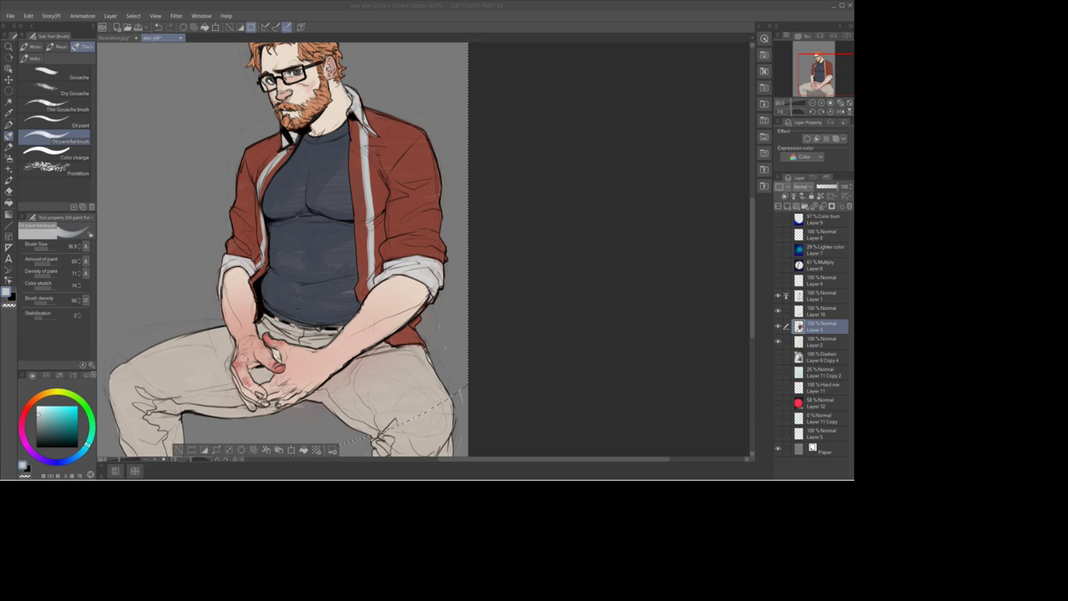
pyautogui.moveTo(367, 132); pyautogui.dragTo(376, 276)
pyautogui.moveTo(277, 153); pyautogui.dragTo(265, 173)
pyautogui.moveTo(371, 112); pyautogui.dragTo(384, 229)
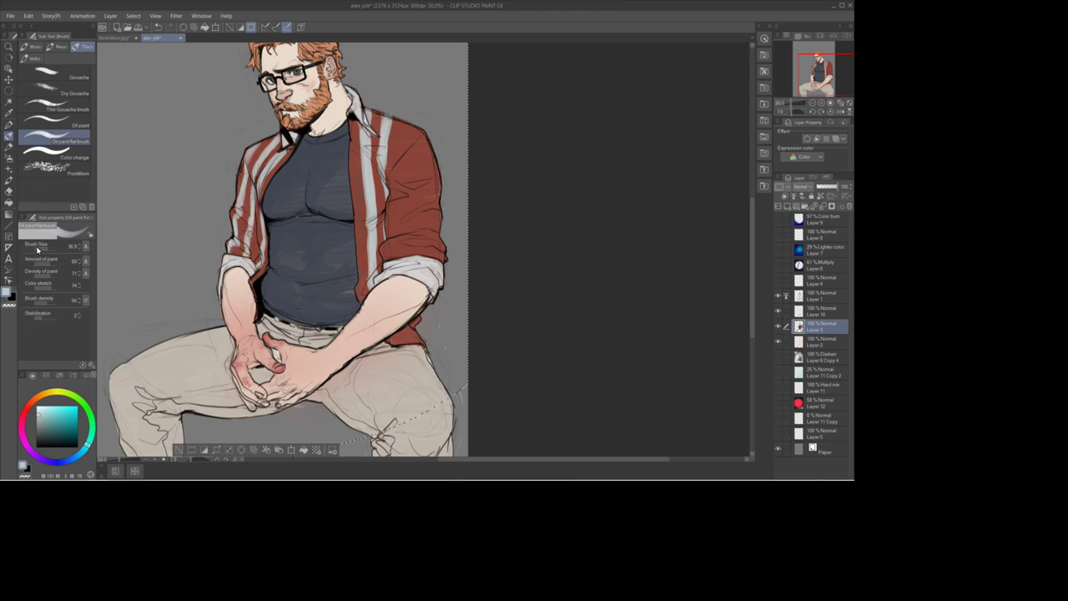
# Step: Erase stripe overspill at the shoulder with a smaller Kneaded eraser and continue the pale stripes down the sleeve
pyautogui.press('e')
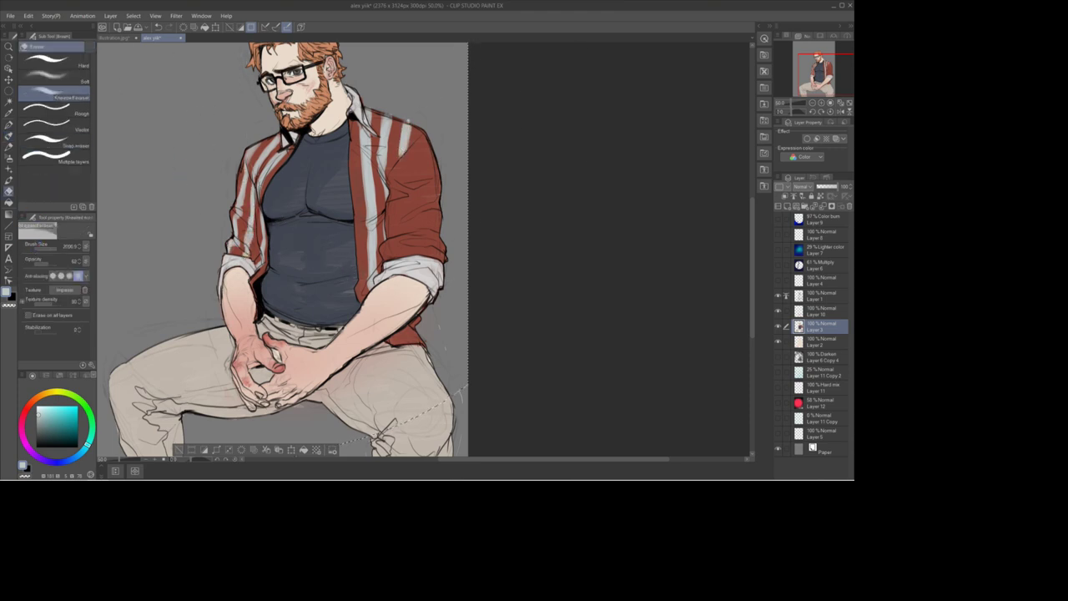
pyautogui.press('[')
pyautogui.press('[')
pyautogui.press('[')
pyautogui.press('[')
pyautogui.press('[')
pyautogui.press('b')
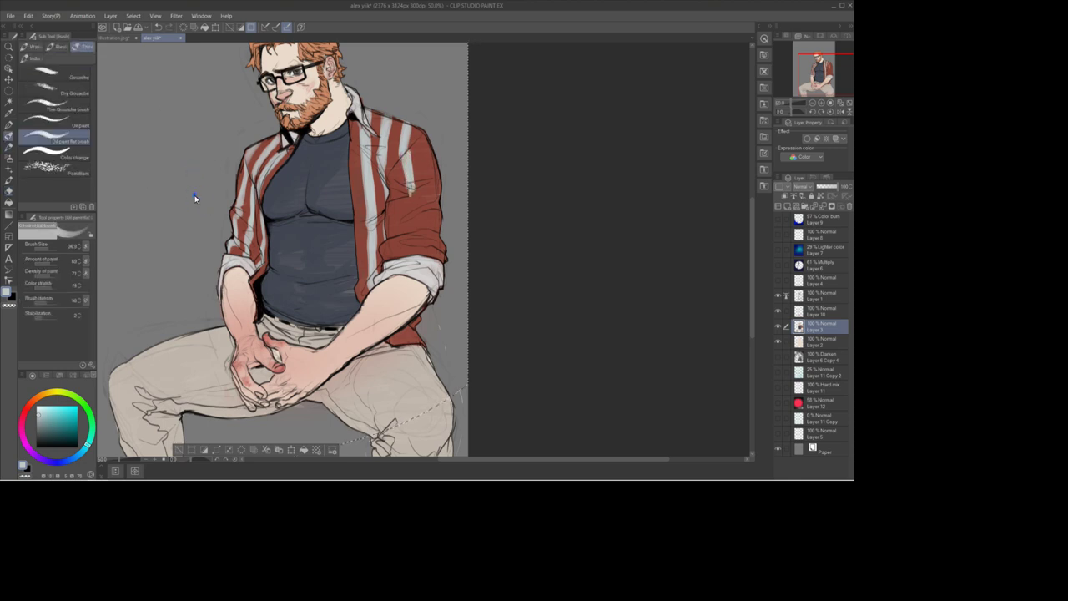
pyautogui.moveTo(413, 192)
pyautogui.mouseDown()
pyautogui.moveTo(402, 257)
pyautogui.moveTo(409, 237)
pyautogui.mouseUp()
pyautogui.moveTo(419, 141); pyautogui.dragTo(423, 192)
pyautogui.moveTo(217, 220)
pyautogui.mouseDown()
pyautogui.moveTo(208, 147)
pyautogui.moveTo(175, 214)
pyautogui.moveTo(177, 267)
pyautogui.moveTo(178, 250)
pyautogui.moveTo(186, 264)
pyautogui.mouseUp()
# Step: Sample the shirt's red, add a new Multiply layer and paint crosswise bands to turn the stripes into plaid
pyautogui.keyDown('alt'); pyautogui.click(184, 252); pyautogui.keyUp('alt')
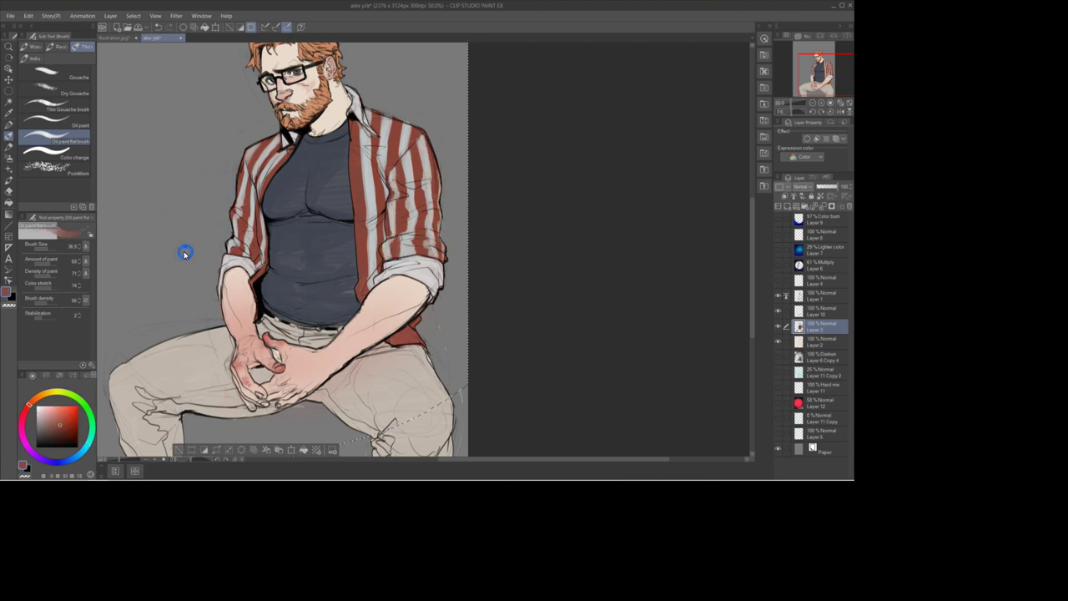
pyautogui.hotkey('ctrl', 'shift', 'n')
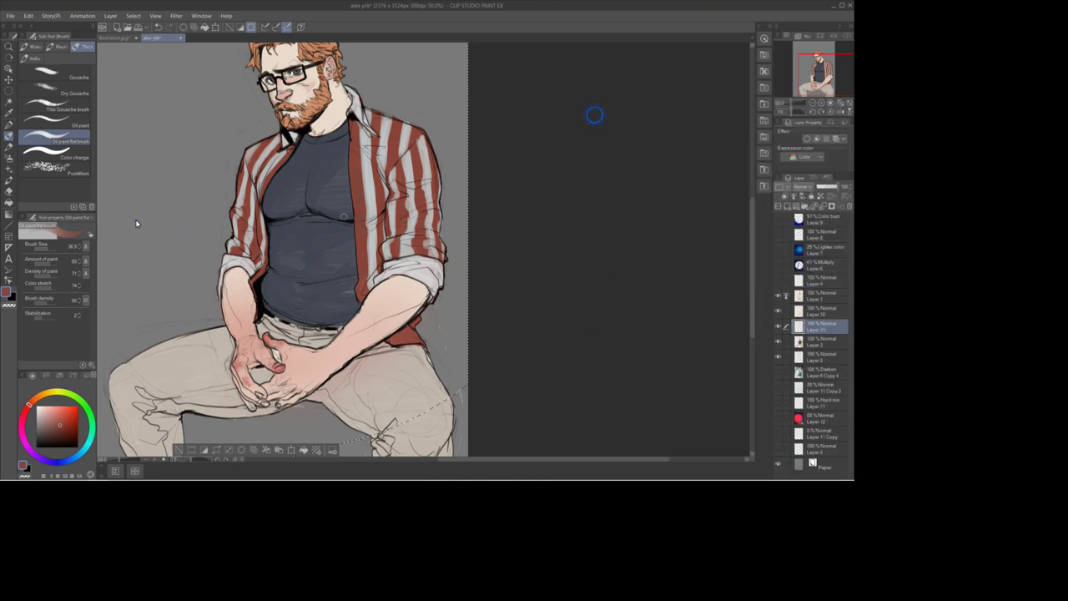
pyautogui.moveTo(146, 158)
pyautogui.mouseDown()
pyautogui.moveTo(172, 177)
pyautogui.moveTo(137, 171)
pyautogui.moveTo(155, 177)
pyautogui.moveTo(145, 200)
pyautogui.moveTo(173, 197)
pyautogui.moveTo(142, 223)
pyautogui.moveTo(167, 240)
pyautogui.mouseUp()
pyautogui.moveTo(146, 278); pyautogui.dragTo(173, 268)
pyautogui.moveTo(157, 289)
pyautogui.mouseDown()
pyautogui.moveTo(143, 308)
pyautogui.moveTo(157, 299)
pyautogui.mouseUp()
pyautogui.moveTo(156, 151)
pyautogui.mouseDown()
pyautogui.moveTo(193, 157)
pyautogui.moveTo(200, 148)
pyautogui.moveTo(163, 130)
pyautogui.moveTo(244, 119)
pyautogui.mouseUp()
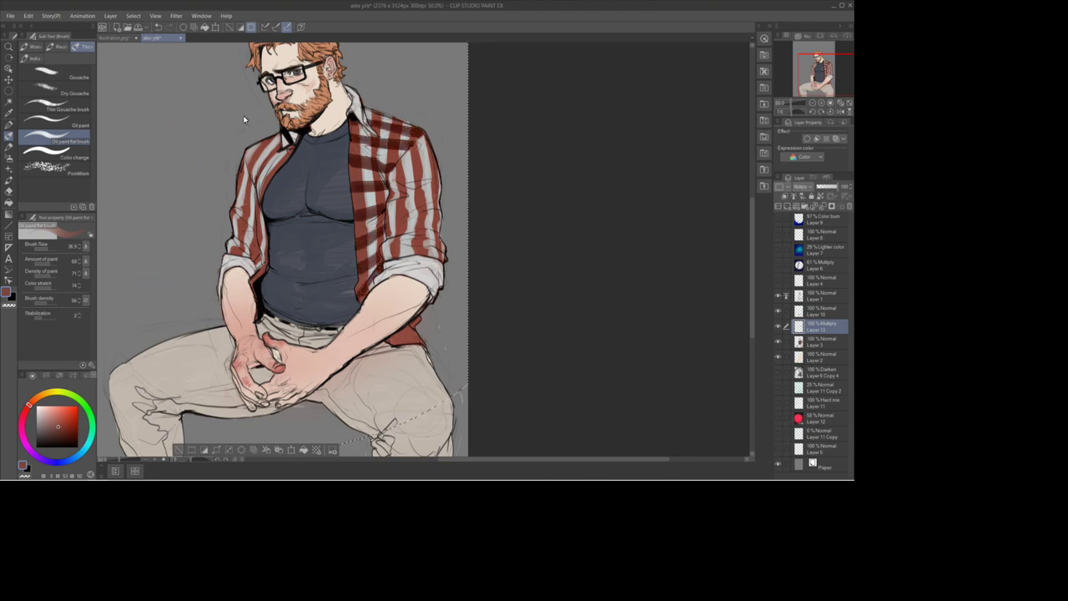
pyautogui.moveTo(55, 151)
pyautogui.mouseDown()
pyautogui.moveTo(40, 177)
pyautogui.moveTo(57, 181)
pyautogui.moveTo(23, 177)
pyautogui.moveTo(43, 184)
pyautogui.moveTo(31, 197)
pyautogui.moveTo(43, 274)
pyautogui.mouseUp()
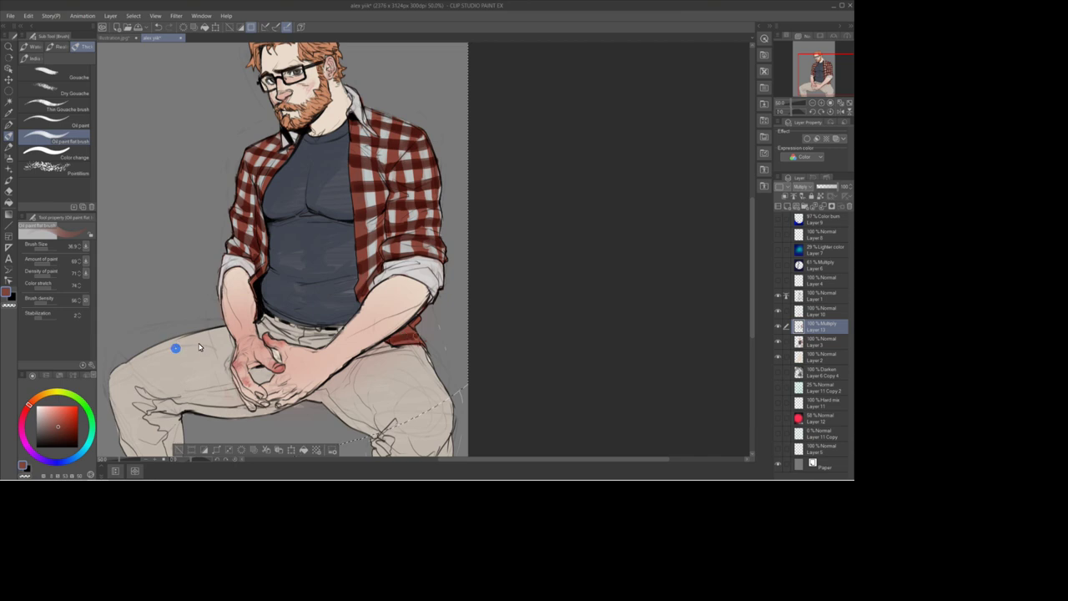
# Step: Select Layer 3's painted area, add a Darken layer above it and brush muted beige over the shirt's pale checks
pyautogui.keyDown('ctrl'); pyautogui.click(798, 342); pyautogui.keyUp('ctrl')
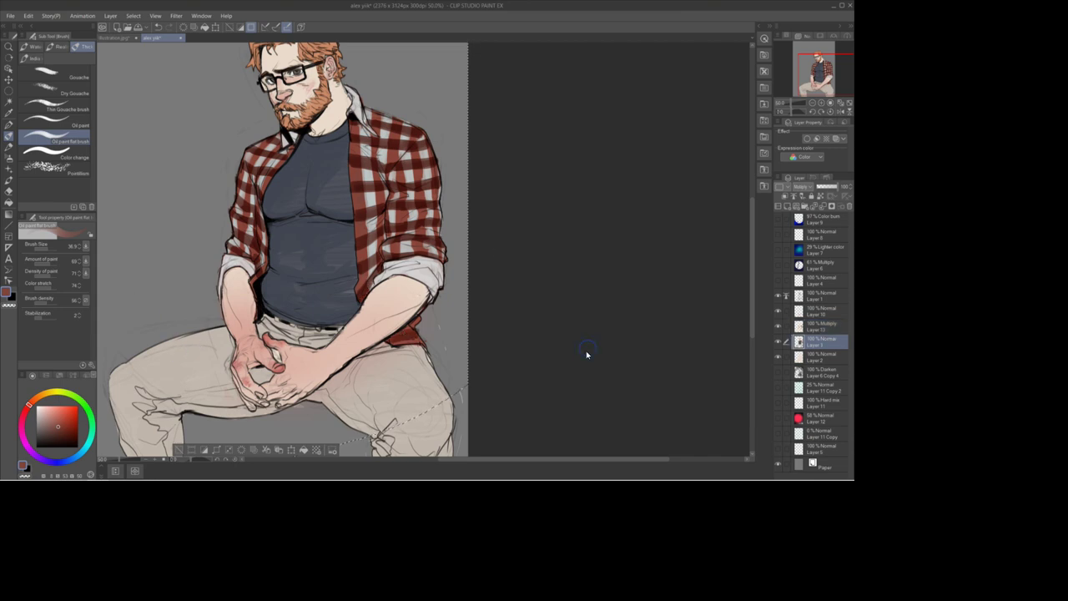
pyautogui.rightClick(812, 343)
pyautogui.click(787, 123)
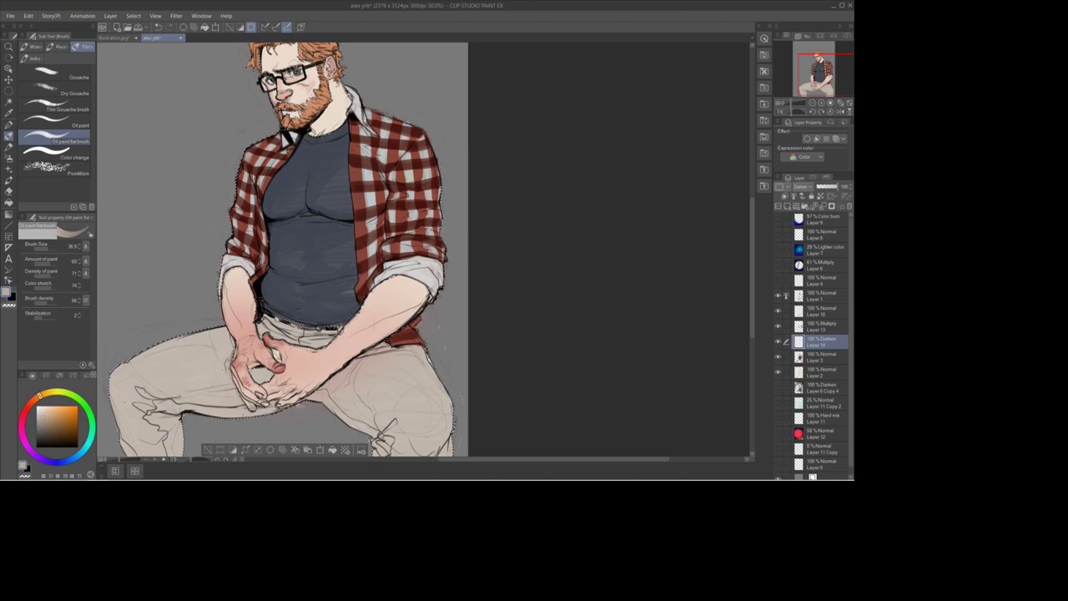
pyautogui.moveTo(377, 127)
pyautogui.mouseDown()
pyautogui.moveTo(370, 205)
pyautogui.moveTo(394, 186)
pyautogui.moveTo(372, 256)
pyautogui.mouseUp()
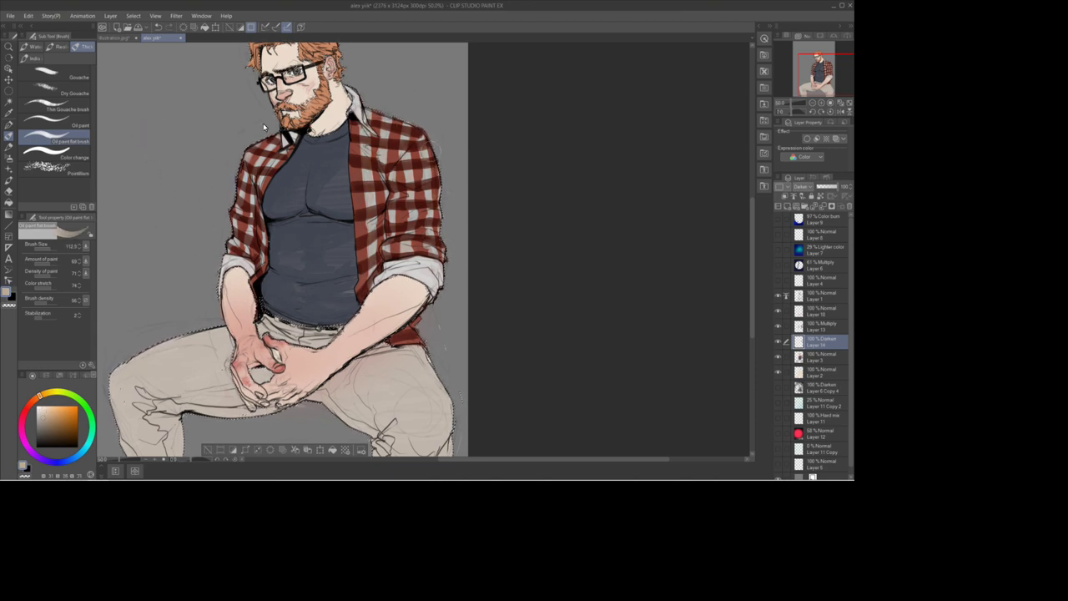
# Step: Clear the selection and reduce the Darken layer's opacity to 80%
pyautogui.hotkey('ctrl', '-')
pyautogui.hotkey('ctrl', '-')
pyautogui.press('^')
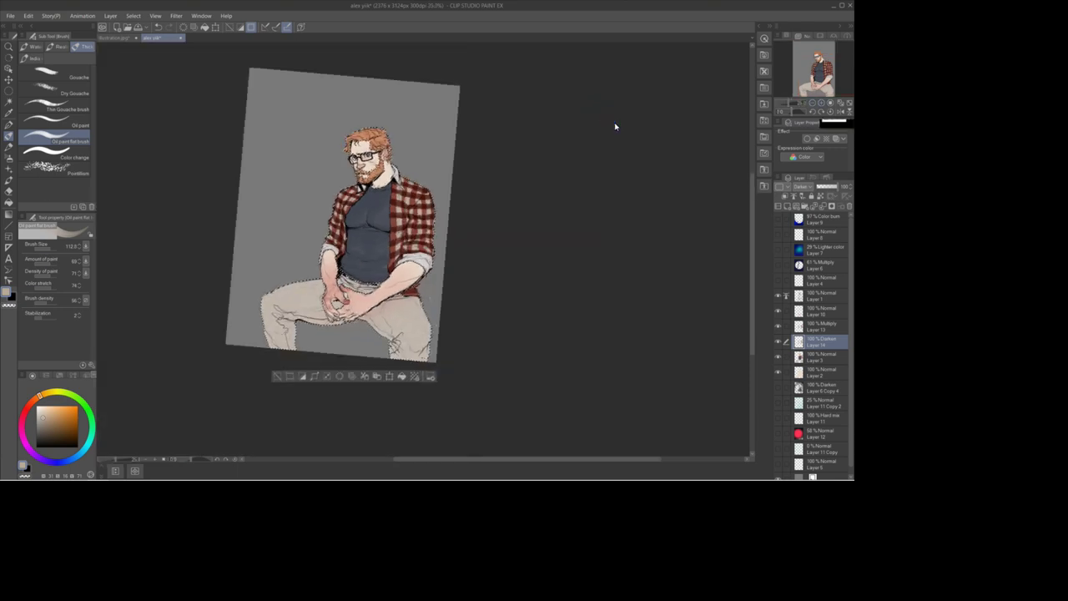
pyautogui.press('-')
pyautogui.hotkey('ctrl', 'd')
pyautogui.click(832, 187)
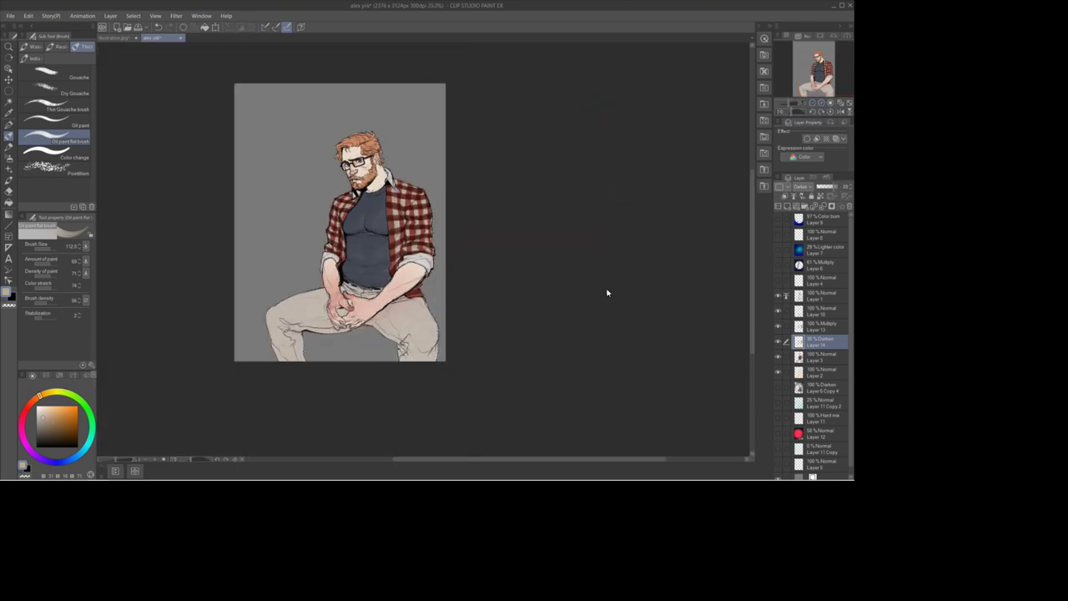
# Step: Touch up the colour edge beside the face on Layer 2 with a small Kneaded eraser
pyautogui.click(820, 103)
pyautogui.click(827, 68)
pyautogui.press('e')
pyautogui.click(818, 356)
pyautogui.keyDown('ctrl'); pyautogui.keyDown('shift'); pyautogui.click(295, 175); pyautogui.keyUp('shift'); pyautogui.keyUp('ctrl')
pyautogui.moveTo(291, 161); pyautogui.dragTo(288, 169)
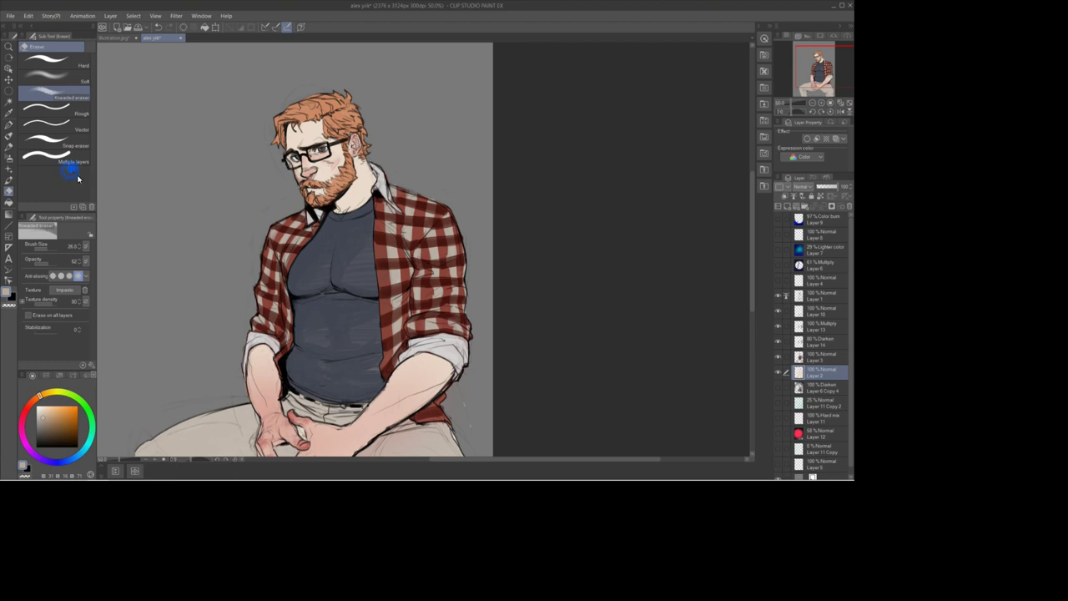
pyautogui.scroll(-3, 617, 161)
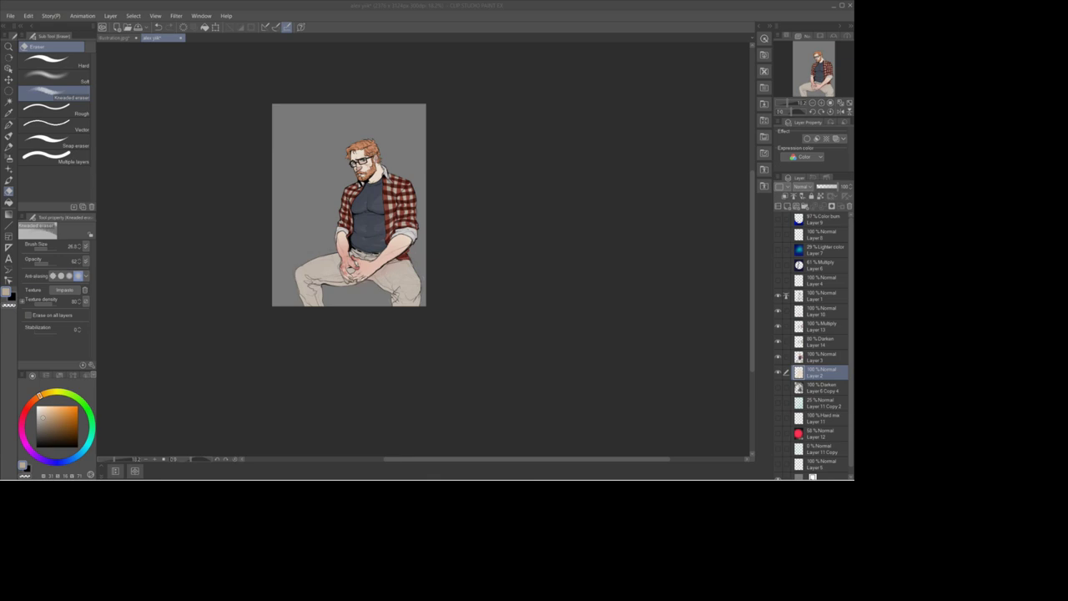
# Step: Switch to the Soothing watercolor blending tool and add a new raster layer directly above Layer 10
pyautogui.click(302, 218)
pyautogui.press('j')
pyautogui.click(820, 388)
pyautogui.click(821, 357)
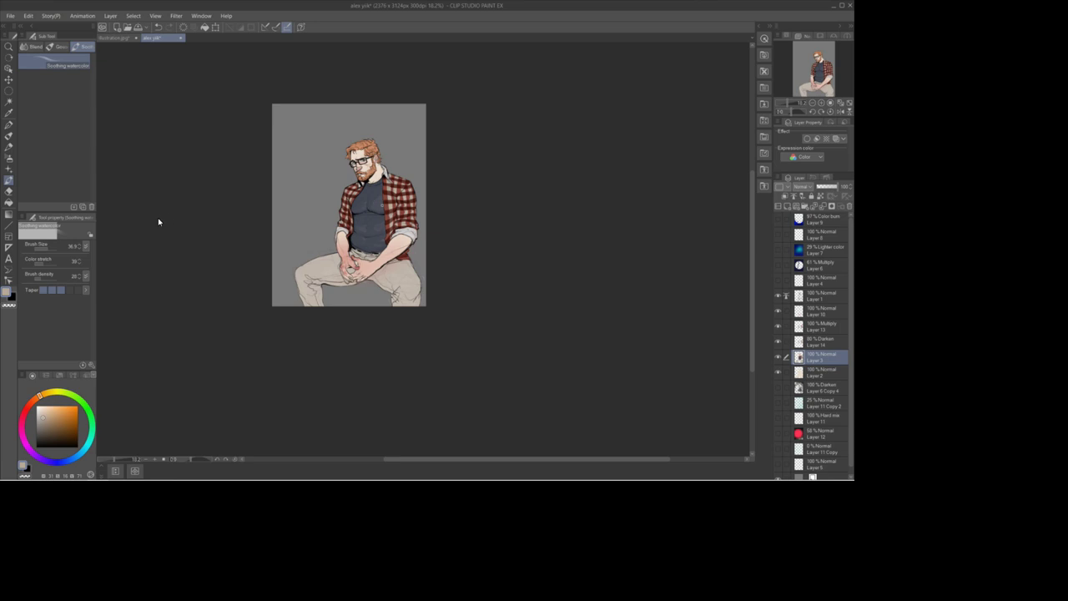
pyautogui.hotkey('ctrl', '+')
pyautogui.hotkey('ctrl', '+')
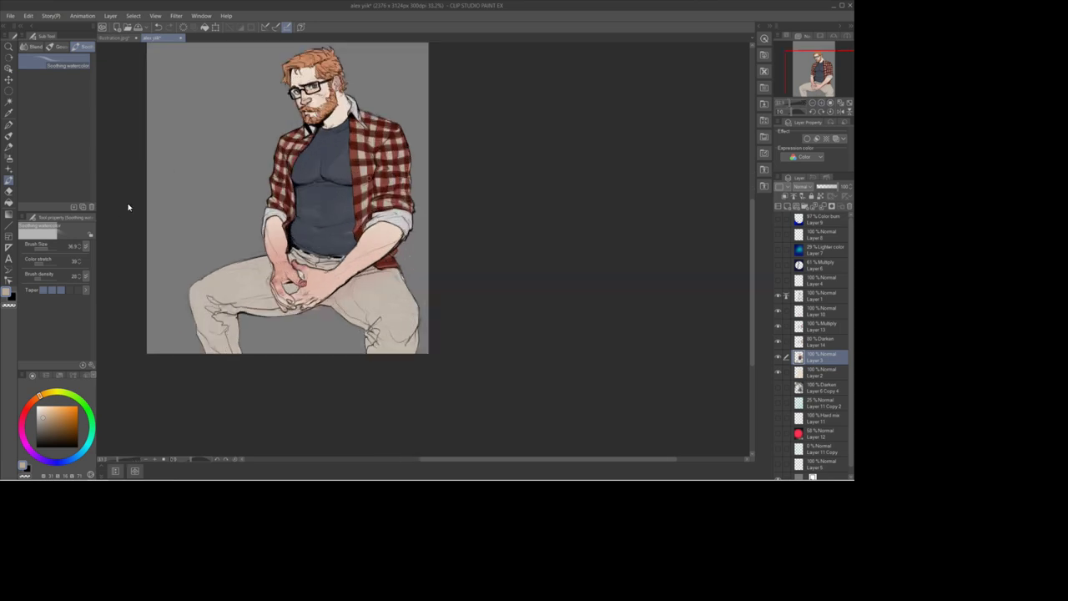
pyautogui.click(822, 342)
pyautogui.click(822, 326)
pyautogui.rightClick(822, 312)
pyautogui.click(788, 89)
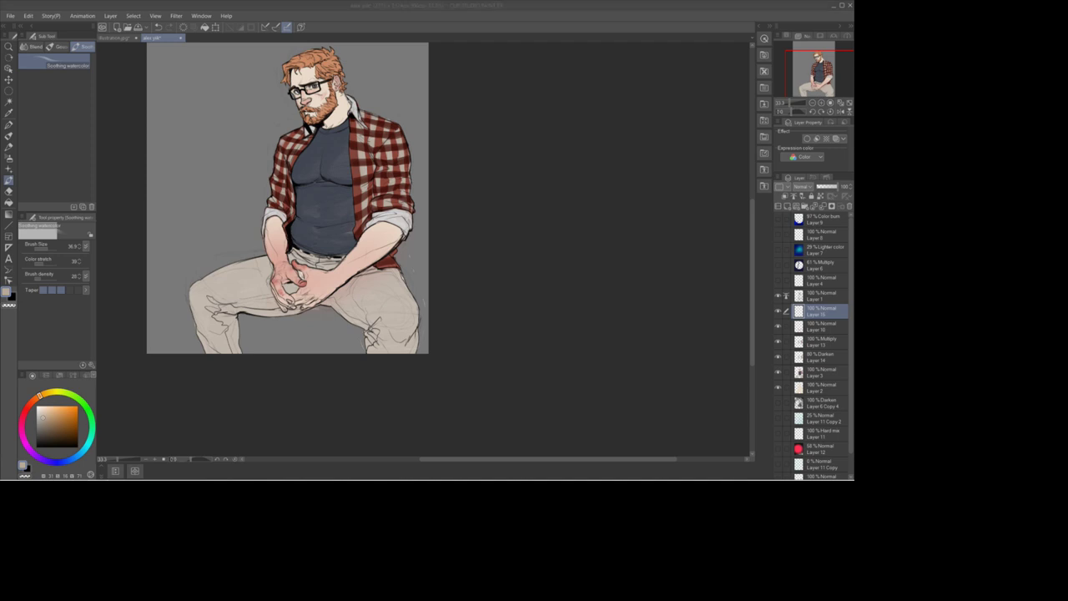
pyautogui.click(822, 357)
pyautogui.click(822, 372)
pyautogui.keyDown('ctrl'); pyautogui.click(799, 357); pyautogui.keyUp('ctrl')
pyautogui.click(822, 341)
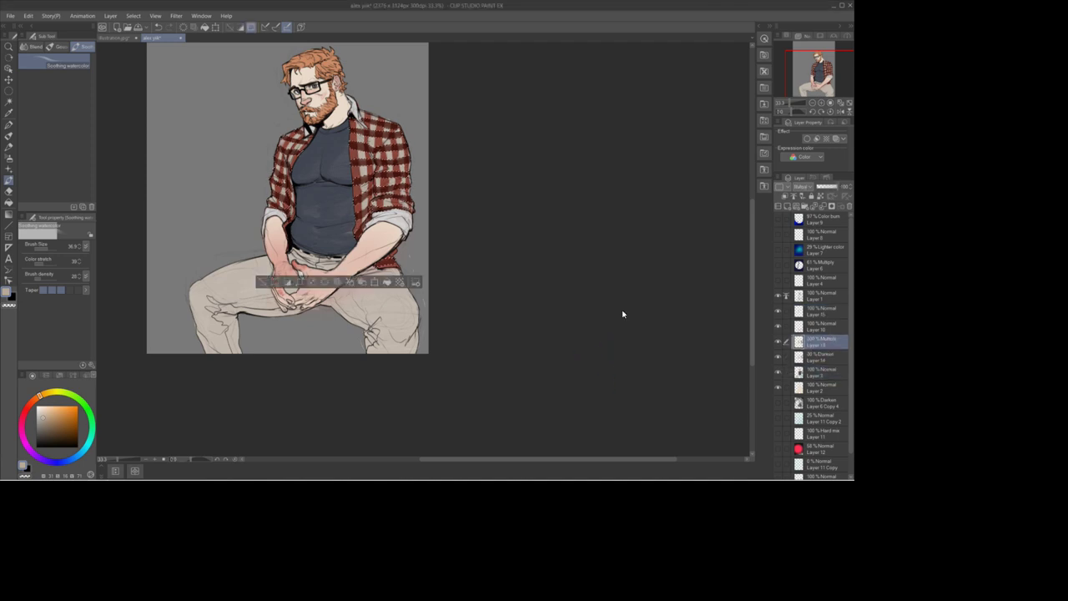
pyautogui.keyDown('alt'); pyautogui.click(281, 205); pyautogui.keyUp('alt')
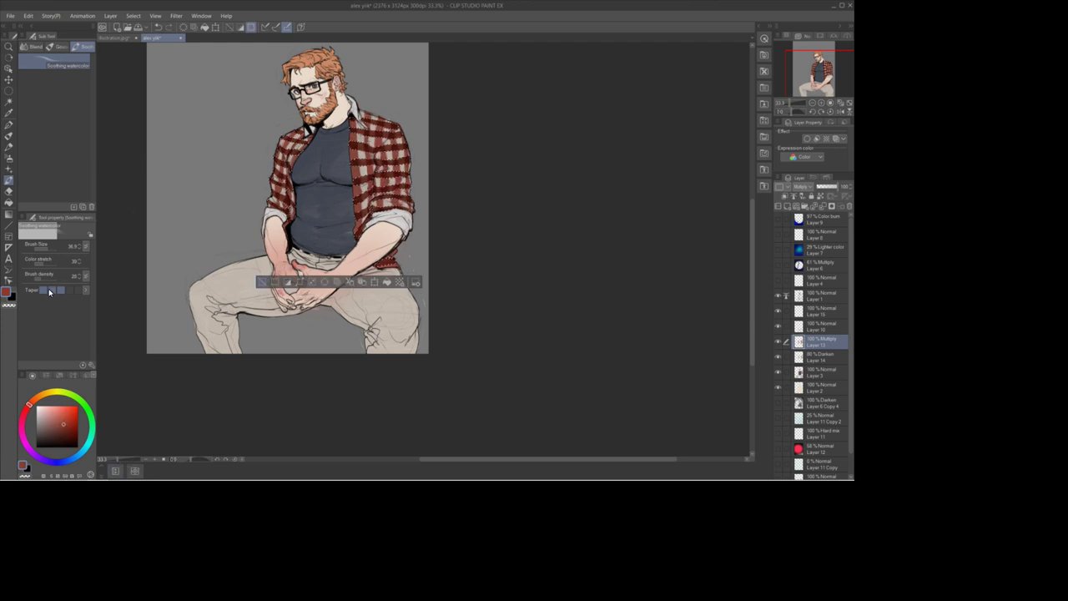
pyautogui.hotkey('ctrl', 'd')
pyautogui.click(833, 187)
pyautogui.keyDown('ctrl'); pyautogui.click(799, 357); pyautogui.keyUp('ctrl')
pyautogui.hotkey('ctrl', 'd')
# Step: Add a Multiply layer above the line art, sample the undershirt's navy and paint shadows on the hair, neck and clothing
pyautogui.hotkey('alt', ']')
pyautogui.hotkey('alt', ']')
pyautogui.hotkey('alt', '[')
pyautogui.hotkey('alt', ']')
pyautogui.hotkey('ctrl', 'shift', 'n')
pyautogui.hotkey('ctrl', ']')
pyautogui.keyDown('alt'); pyautogui.click(311, 178); pyautogui.keyUp('alt')
pyautogui.press('b')
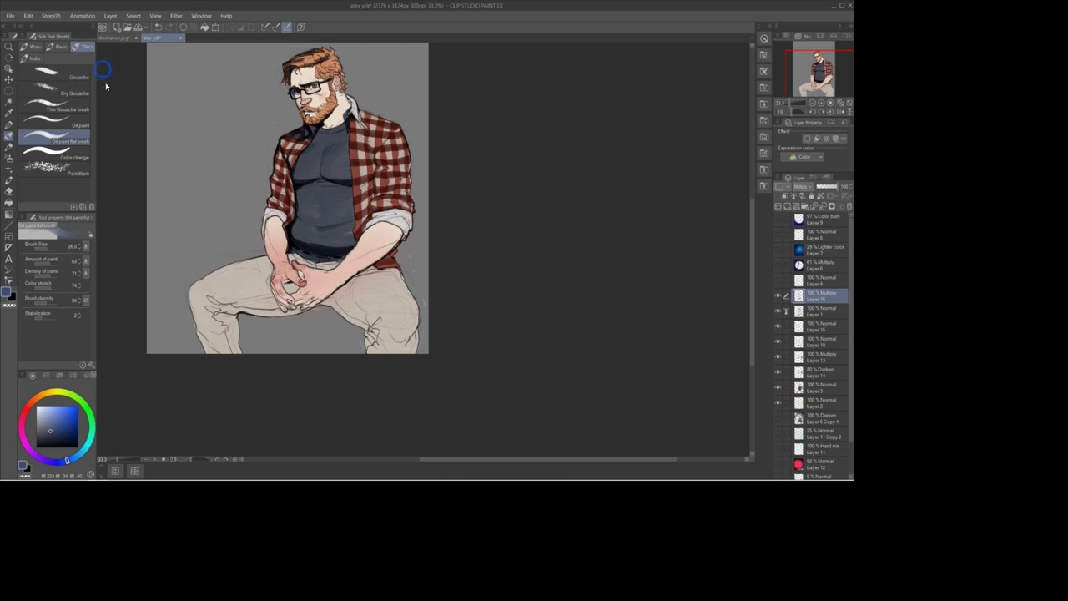
pyautogui.hotkey('ctrl', 'shift', 'd')
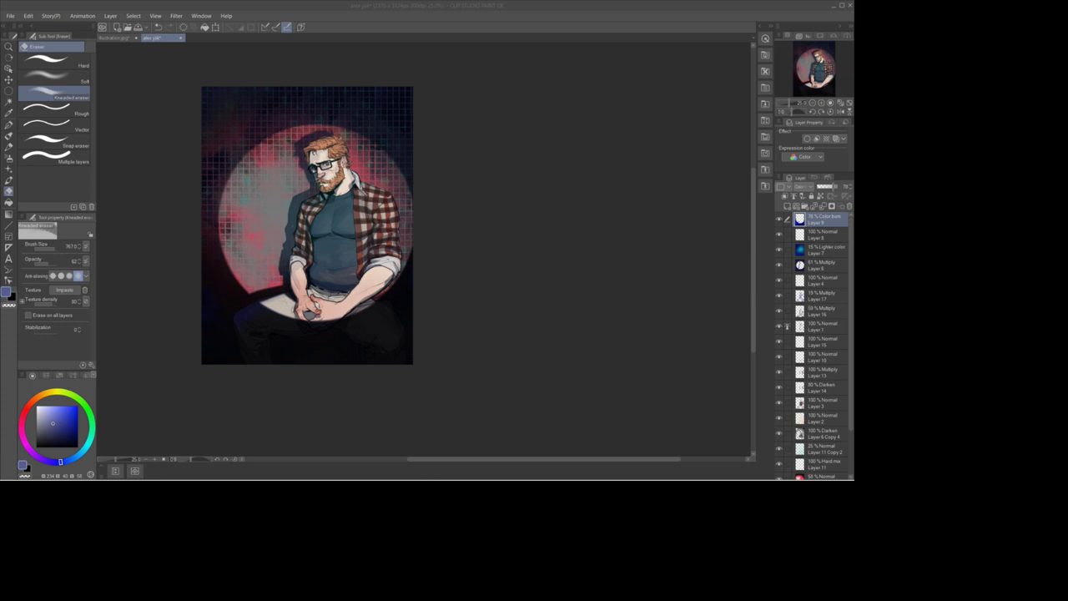
# Step: Paste the night city skyline image as a new layer beneath the crimson background layer
pyautogui.scroll(-3, 821, 375)
pyautogui.click(821, 457)
pyautogui.click(822, 425)
pyautogui.click(822, 441)
pyautogui.hotkey('ctrl', 'v')
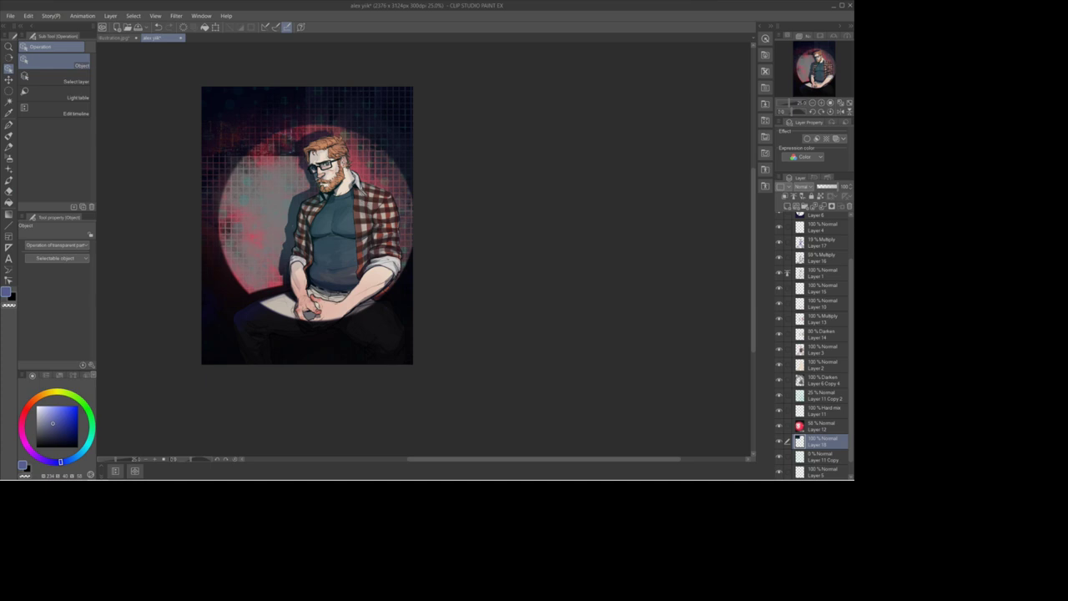
# Step: Enlarge the skyline image across the canvas width and position its buildings inside the lower part of the spotlight circle
pyautogui.hotkey('ctrl', 't')
pyautogui.moveTo(305, 156); pyautogui.dragTo(438, 245)
pyautogui.moveTo(199, 200); pyautogui.dragTo(198, 270)
pyautogui.click(302, 331)
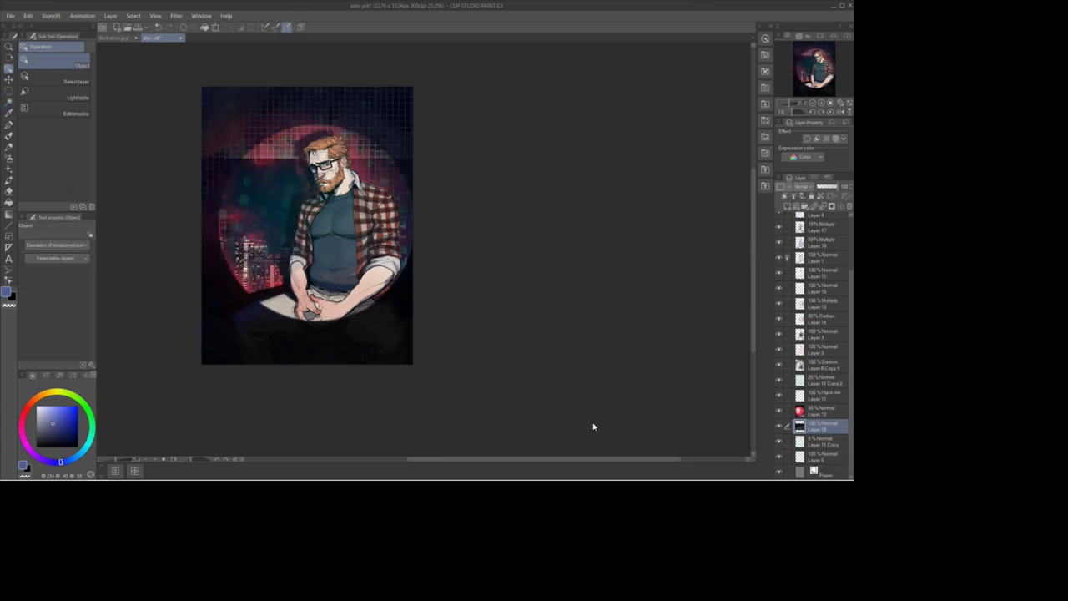
# Step: Extend the skyline image above and below with the Oil paint flat brush, using dark colours sampled from the picture
pyautogui.press('b')
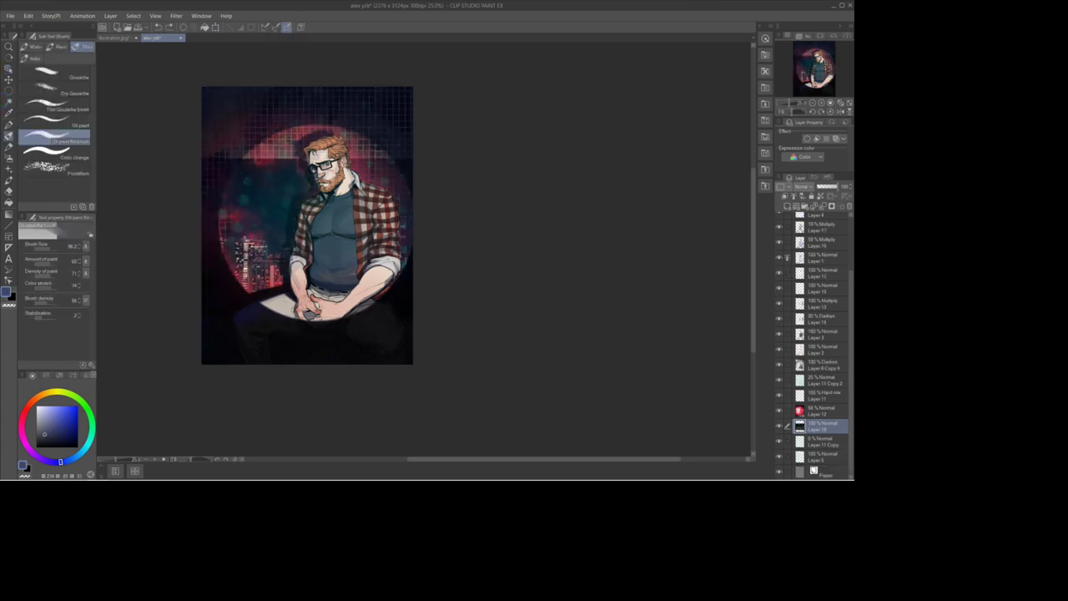
pyautogui.keyDown('alt'); pyautogui.click(280, 154); pyautogui.keyUp('alt')
pyautogui.moveTo(280, 154)
pyautogui.mouseDown()
pyautogui.moveTo(217, 119)
pyautogui.moveTo(390, 144)
pyautogui.moveTo(396, 100)
pyautogui.mouseUp()
pyautogui.keyDown('alt'); pyautogui.click(279, 188); pyautogui.keyUp('alt')
pyautogui.moveTo(273, 159)
pyautogui.mouseDown()
pyautogui.moveTo(251, 145)
pyautogui.moveTo(283, 154)
pyautogui.mouseUp()
pyautogui.keyDown('alt'); pyautogui.click(207, 335); pyautogui.keyUp('alt')
pyautogui.moveTo(219, 340); pyautogui.dragTo(390, 340)
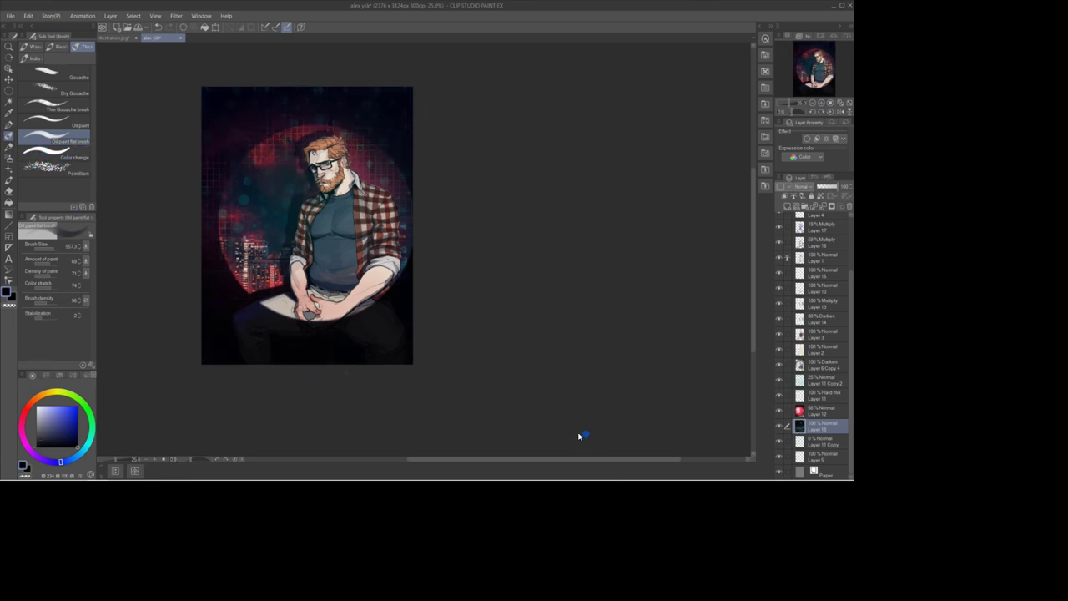
# Step: Set the skyline layer's blending mode to Hard mix and clear the selection around it
pyautogui.keyDown('ctrl'); pyautogui.click(799, 425); pyautogui.keyUp('ctrl')
pyautogui.click(802, 186)
pyautogui.click(809, 375)
pyautogui.click(802, 186)
pyautogui.click(807, 365)
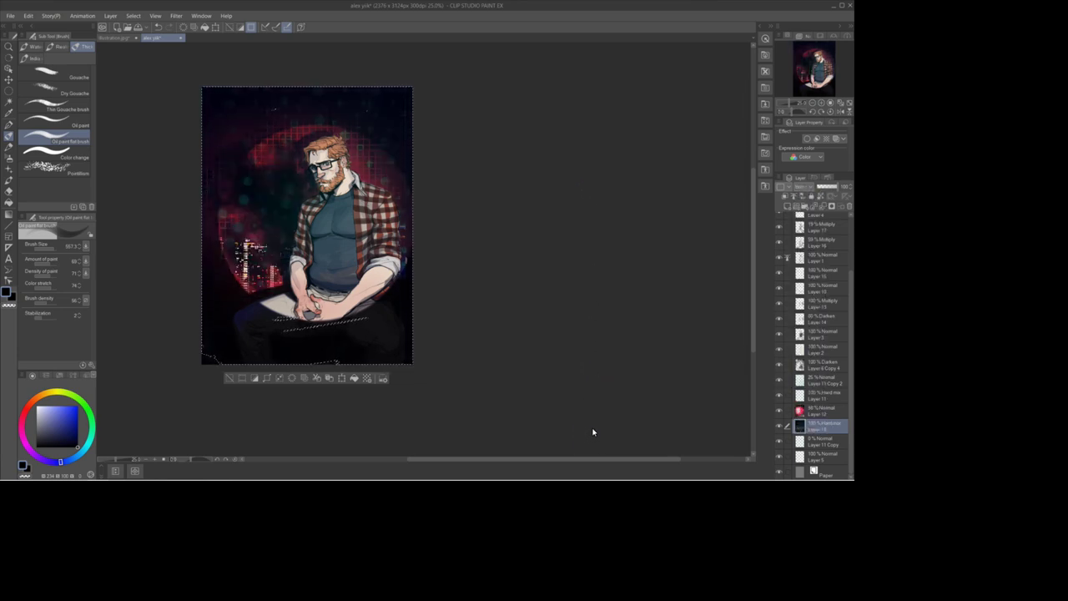
pyautogui.hotkey('ctrl', 'd')
# Step: Duplicate the skyline layer, shift the copy slightly and set its blending mode to Add (Glow)
pyautogui.hotkey('ctrl', 'c')
pyautogui.hotkey('ctrl', 'v')
pyautogui.click(802, 186)
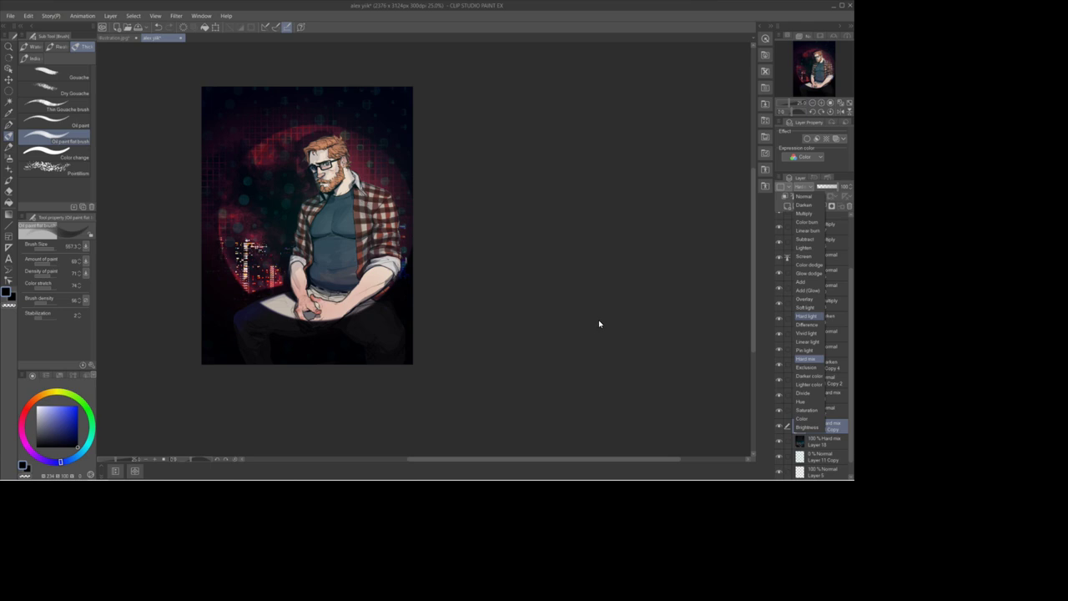
pyautogui.click(808, 272)
pyautogui.press('k')
pyautogui.moveTo(385, 391); pyautogui.dragTo(542, 437)
pyautogui.click(802, 186)
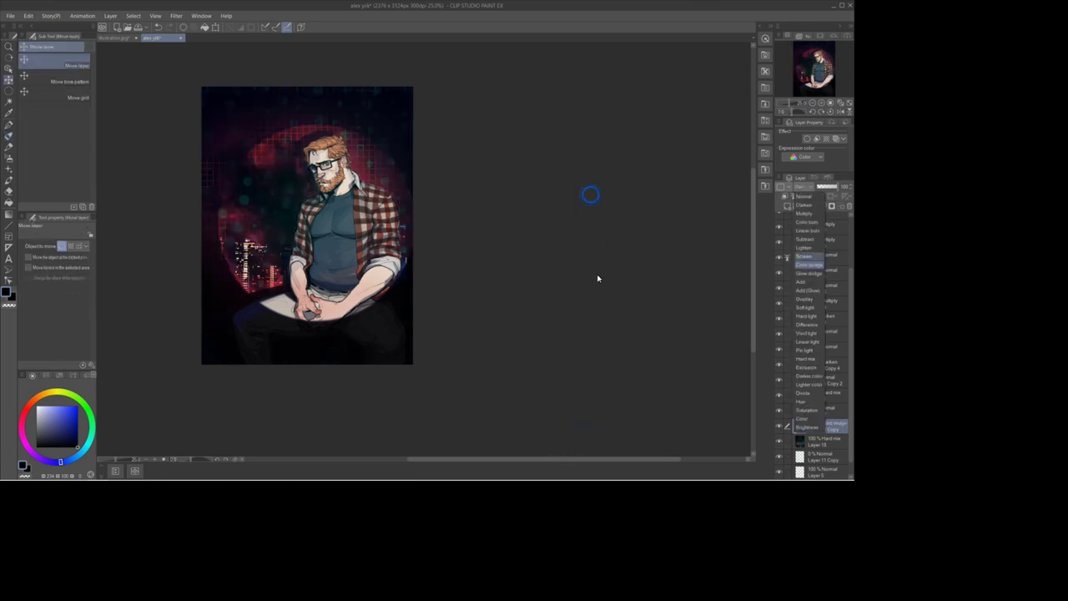
pyautogui.click(808, 298)
# Step: Brighten the building lights on the skyline copy with Level Correction
pyautogui.click(29, 16)
pyautogui.moveTo(52, 224)
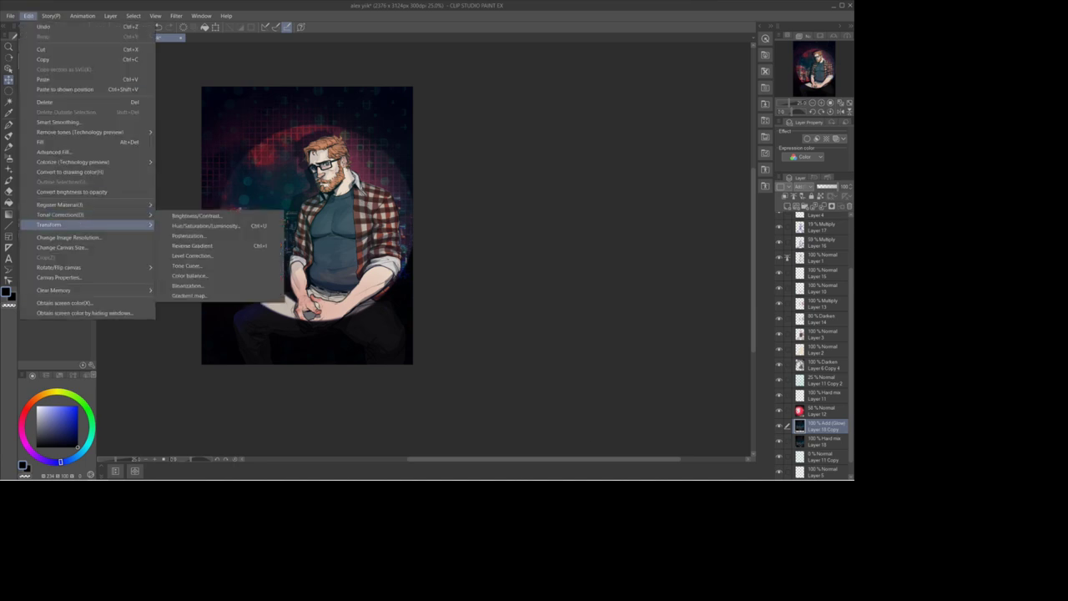
pyautogui.click(196, 255)
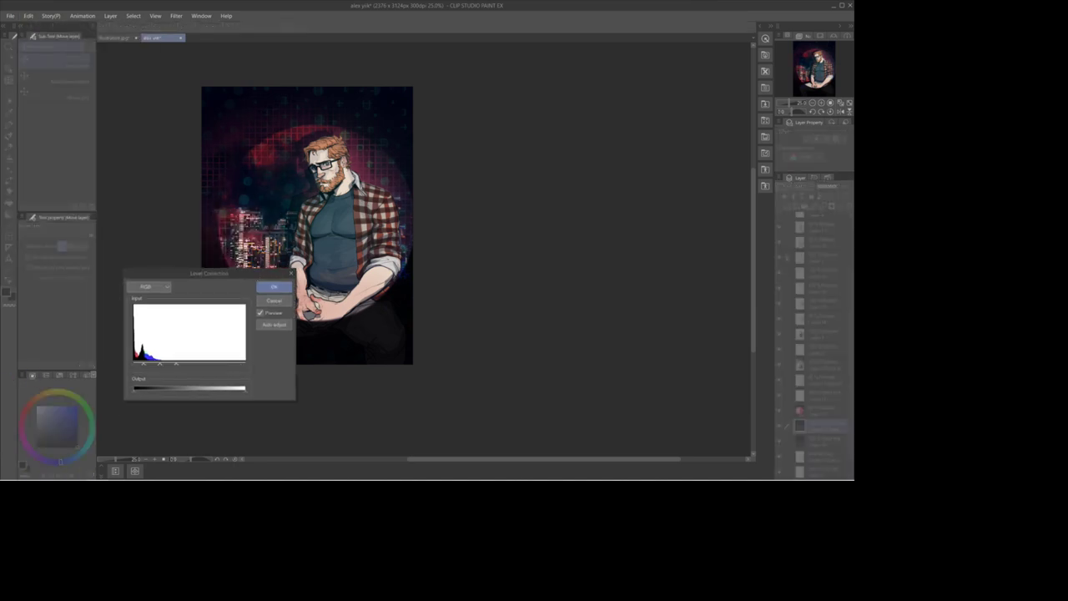
pyautogui.click(274, 287)
# Step: Load the skyline copy's outline as a selection, set its blending mode to Color and clear the selection
pyautogui.keyDown('ctrl'); pyautogui.click(799, 425); pyautogui.keyUp('ctrl')
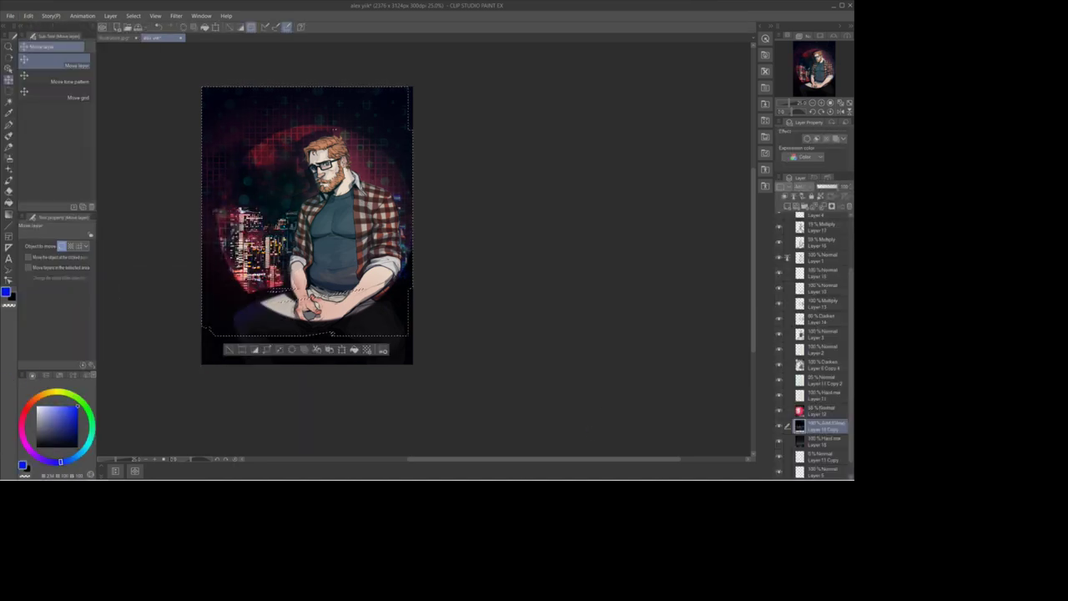
pyautogui.click(28, 16)
pyautogui.click(802, 186)
pyautogui.click(805, 419)
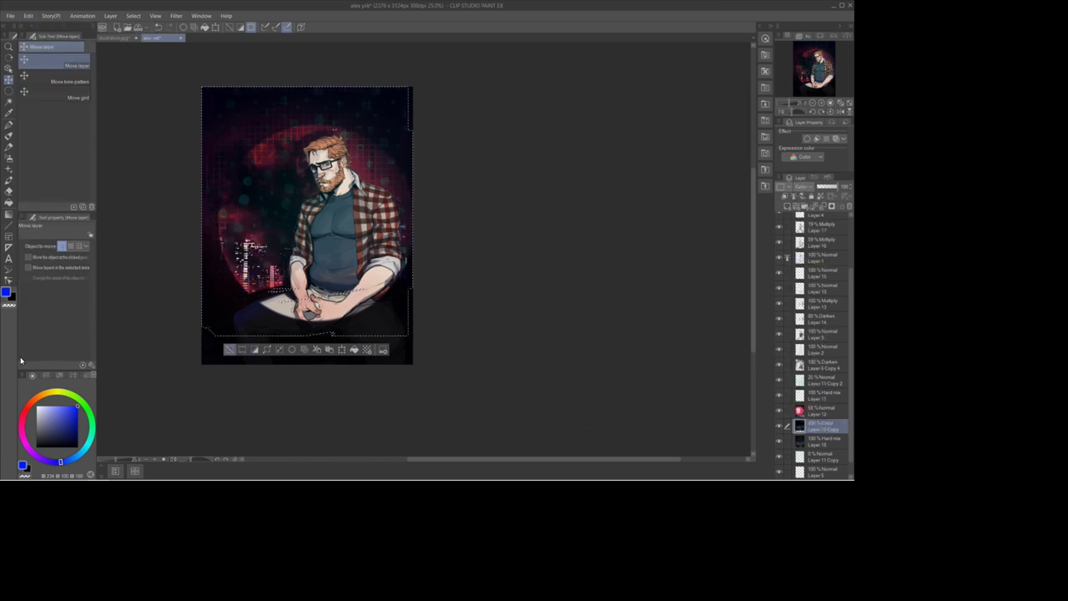
pyautogui.click(230, 349)
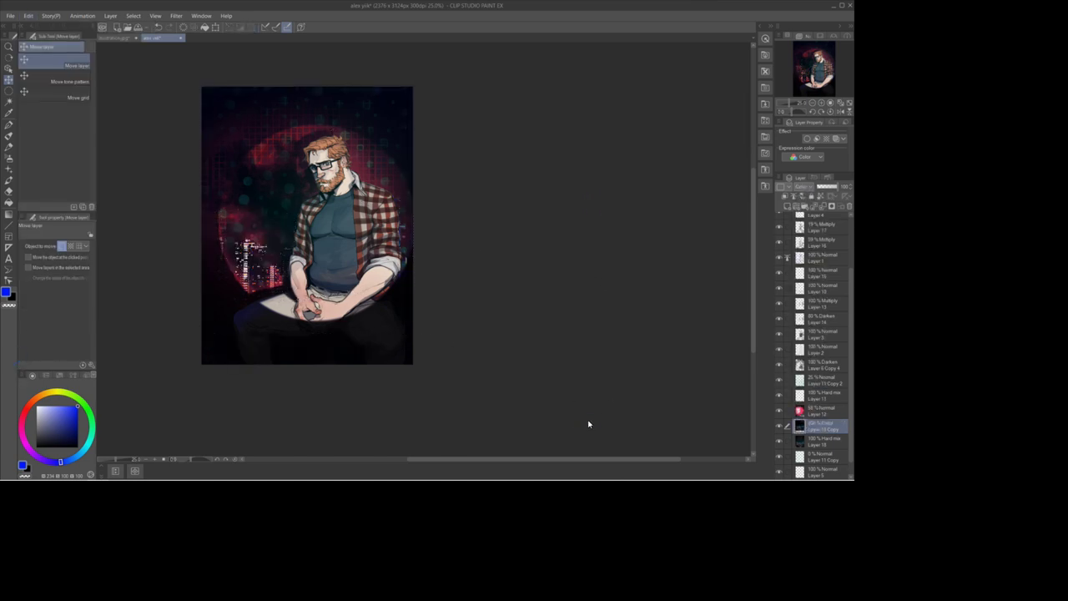
# Step: Add a layer above the skyline copy, paint blue across the lower background with the Soft airbrush and set it to Color
pyautogui.rightClick(815, 427)
pyautogui.click(785, 206)
pyautogui.click(8, 158)
pyautogui.moveTo(238, 271); pyautogui.dragTo(338, 305)
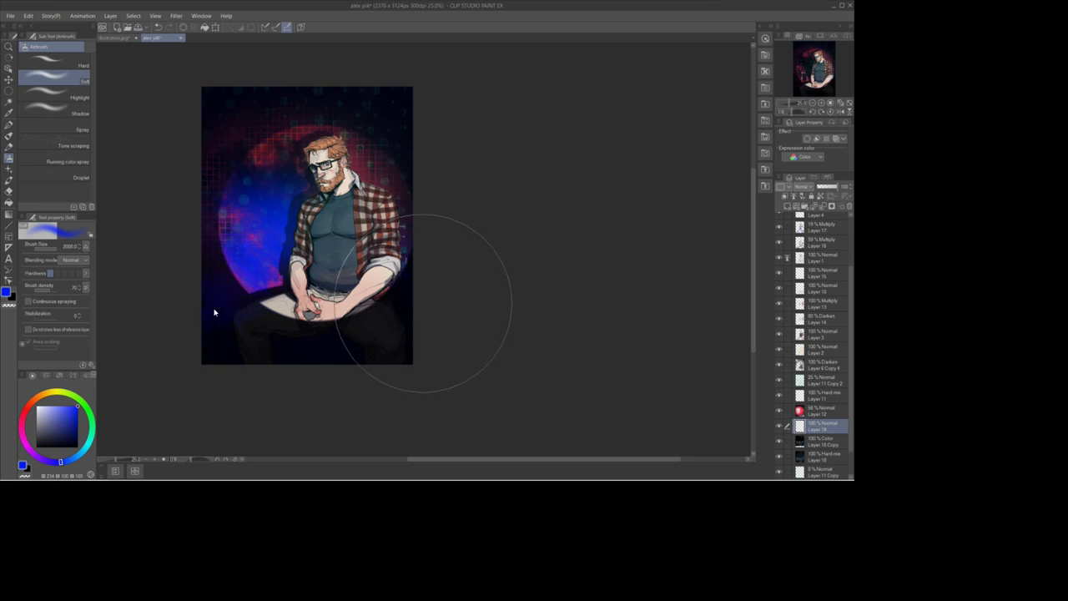
pyautogui.click(803, 186)
pyautogui.click(805, 418)
# Step: Lower the opacity of Layer 11 Copy 2 to about 5%, the Hard mix skyline to 47% and the blue Color layer to 34%
pyautogui.click(822, 380)
pyautogui.click(779, 380)
pyautogui.click(780, 380)
pyautogui.moveTo(822, 186); pyautogui.dragTo(824, 187)
pyautogui.click(821, 441)
pyautogui.click(821, 456)
pyautogui.click(820, 426)
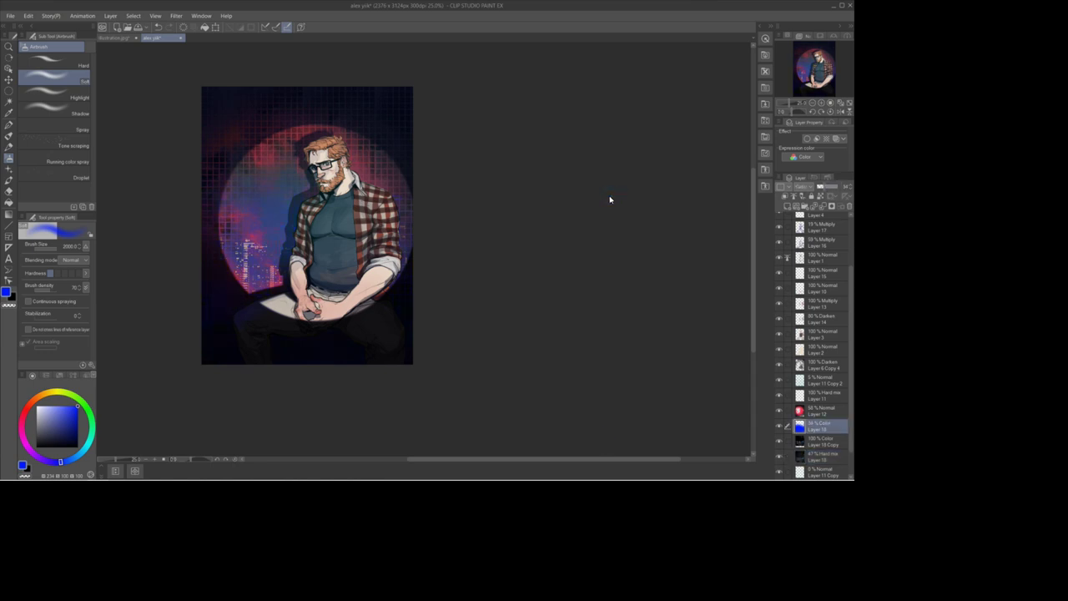
# Step: Fade the blue Color layer to 0% opacity and go down through the background layers beneath it
pyautogui.hotkey('alt', '[')
pyautogui.hotkey('alt', '[')
pyautogui.hotkey('alt', ']')
pyautogui.press('k')
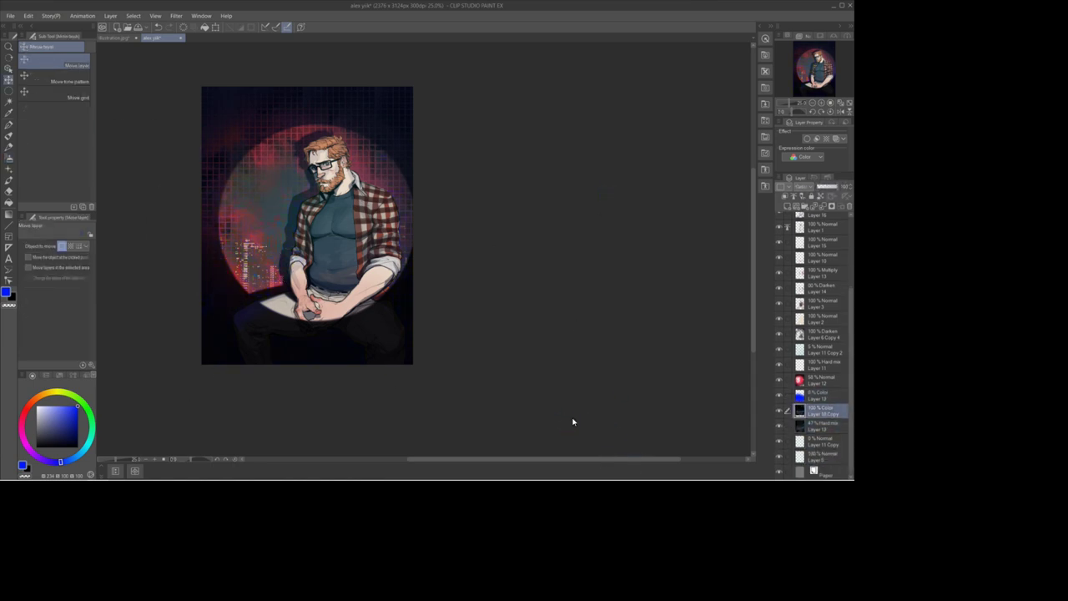
pyautogui.hotkey('alt', '[')
pyautogui.hotkey('alt', '[')
pyautogui.hotkey('alt', '[')
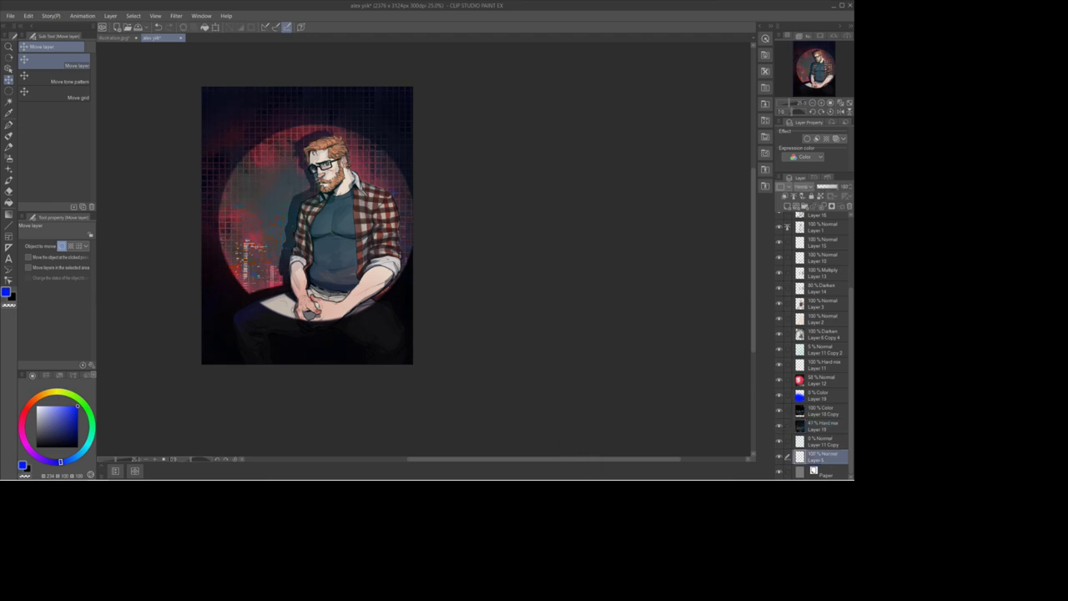
# Step: Add a layer at the top of the stack and airbrush green along the canvas's left side and magenta in its lower-left corner
pyautogui.moveTo(851, 392); pyautogui.dragTo(851, 313)
pyautogui.rightClick(821, 220)
pyautogui.click(786, 228)
pyautogui.click(8, 157)
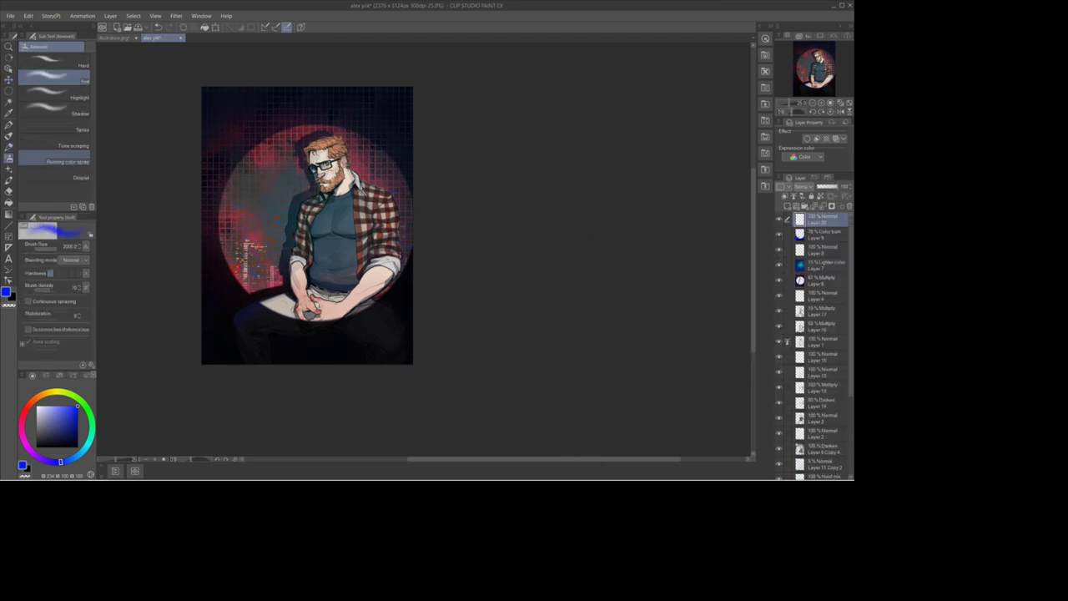
pyautogui.click(92, 428)
pyautogui.moveTo(199, 237); pyautogui.dragTo(187, 313)
pyautogui.click(23, 417)
pyautogui.moveTo(205, 355); pyautogui.dragTo(217, 315)
# Step: Airbrush more teal beside the man, azure over the lower right, crimson over the upper right and try blue at the upper left
pyautogui.click(91, 436)
pyautogui.moveTo(225, 250); pyautogui.dragTo(243, 279)
pyautogui.click(81, 453)
pyautogui.moveTo(325, 342)
pyautogui.mouseDown()
pyautogui.moveTo(345, 315)
pyautogui.moveTo(376, 325)
pyautogui.mouseUp()
pyautogui.click(23, 417)
pyautogui.moveTo(401, 96)
pyautogui.mouseDown()
pyautogui.moveTo(398, 119)
pyautogui.moveTo(376, 130)
pyautogui.mouseUp()
pyautogui.click(61, 462)
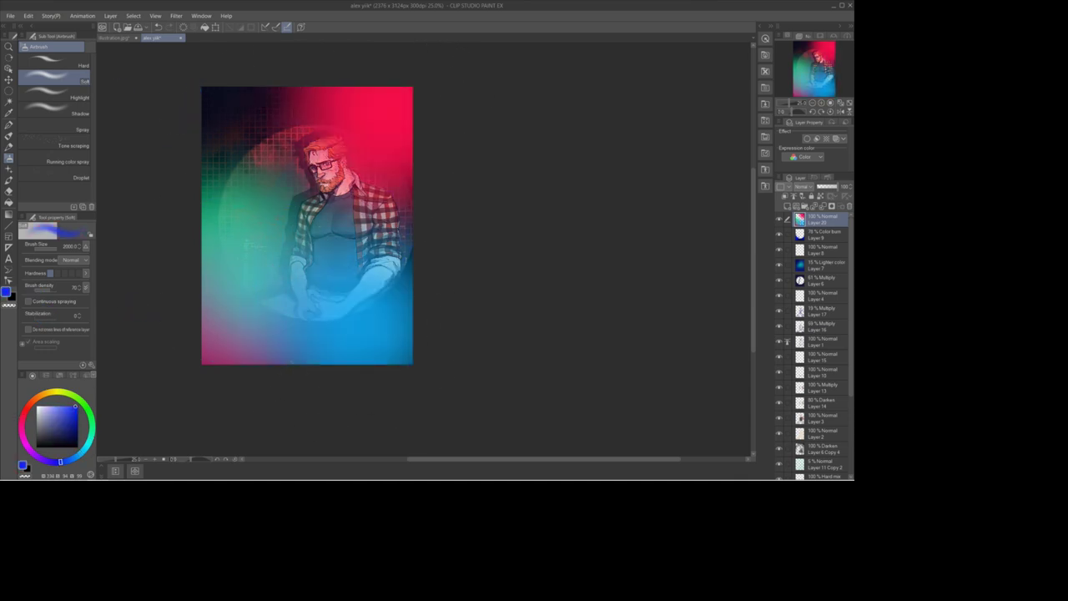
pyautogui.moveTo(217, 92); pyautogui.dragTo(250, 104)
pyautogui.moveTo(217, 192); pyautogui.dragTo(326, 226)
pyautogui.hotkey('ctrl', 'z')
# Step: Test glow blending modes on the multicolour layer, then set it to Color burn at 34% opacity
pyautogui.click(803, 186)
pyautogui.click(807, 290)
pyautogui.click(803, 186)
pyautogui.click(809, 274)
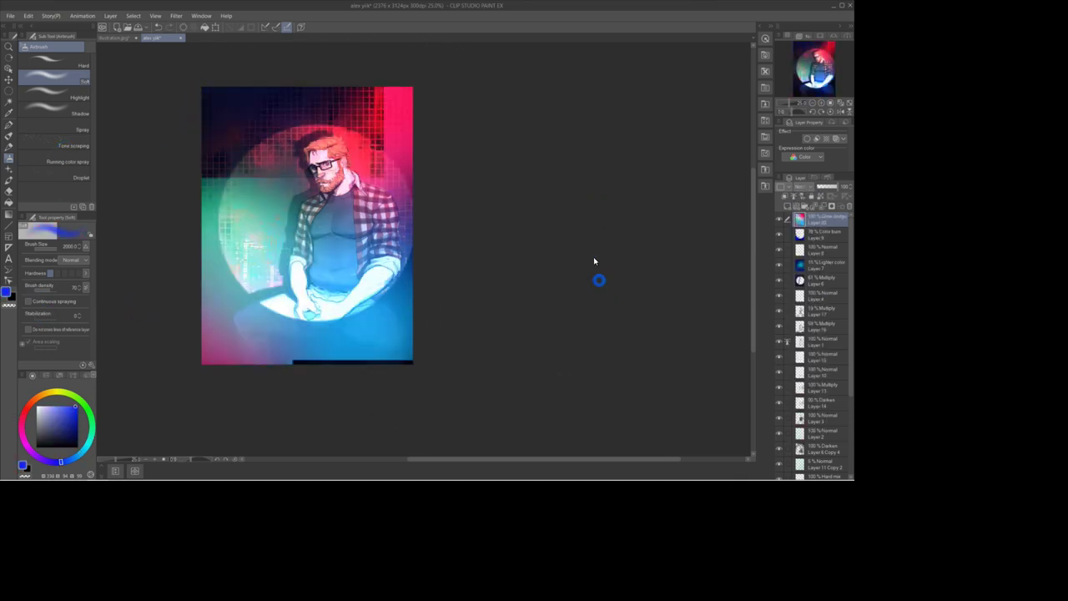
pyautogui.click(803, 186)
pyautogui.press('Down')
pyautogui.press('Down')
pyautogui.press('Down')
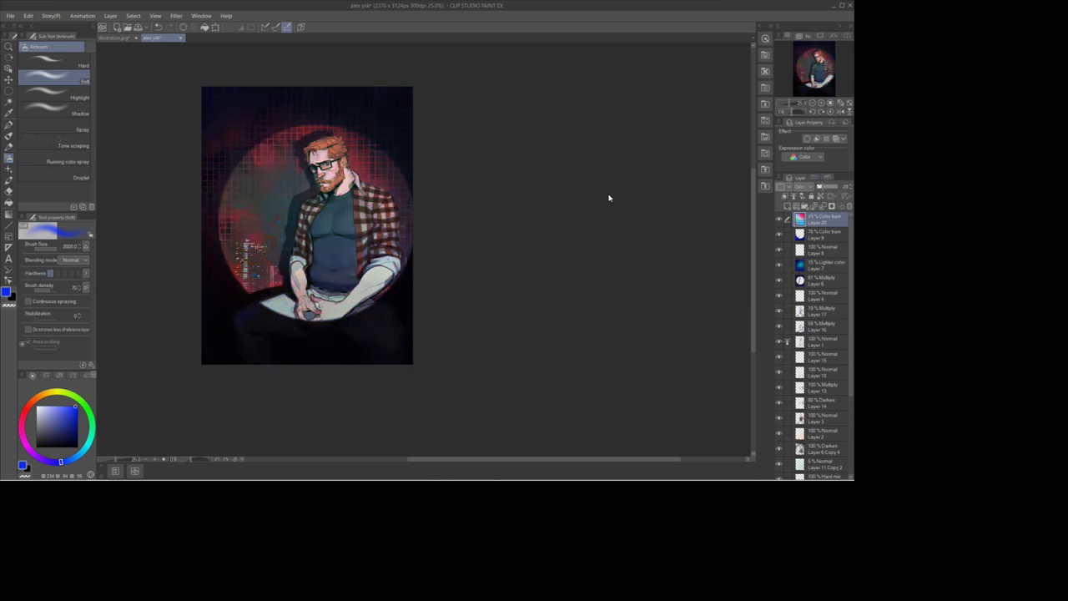
# Step: Duplicate the multicolour layer and try the Hard mix, Lighter color and Exclusion blending modes on the copy
pyautogui.click(806, 358)
pyautogui.click(821, 186)
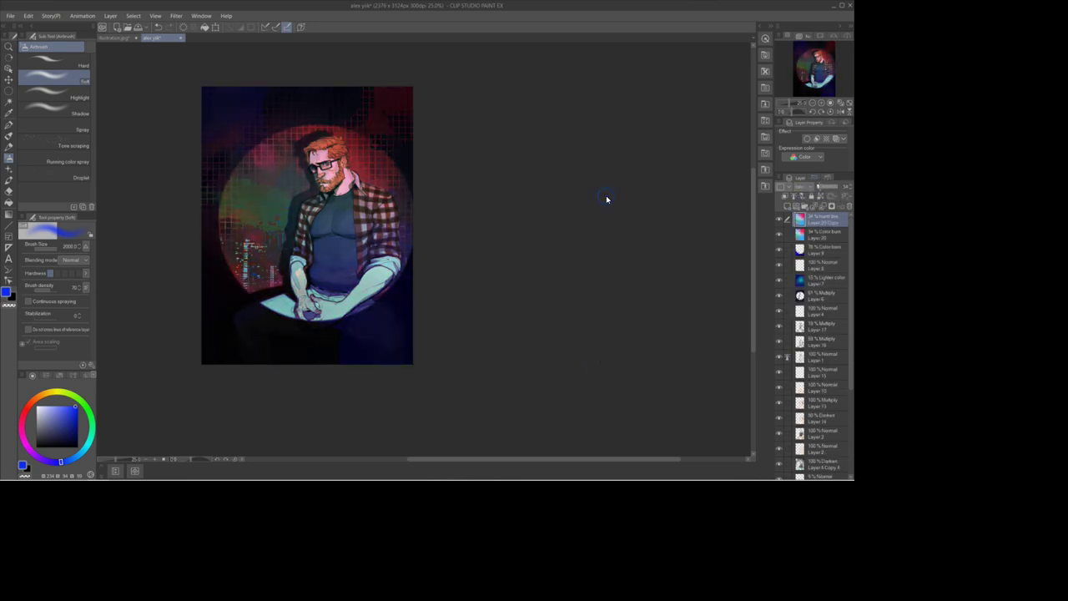
pyautogui.click(804, 186)
pyautogui.click(808, 384)
pyautogui.moveTo(820, 186); pyautogui.dragTo(825, 186)
pyautogui.click(804, 186)
pyautogui.click(809, 367)
pyautogui.click(803, 186)
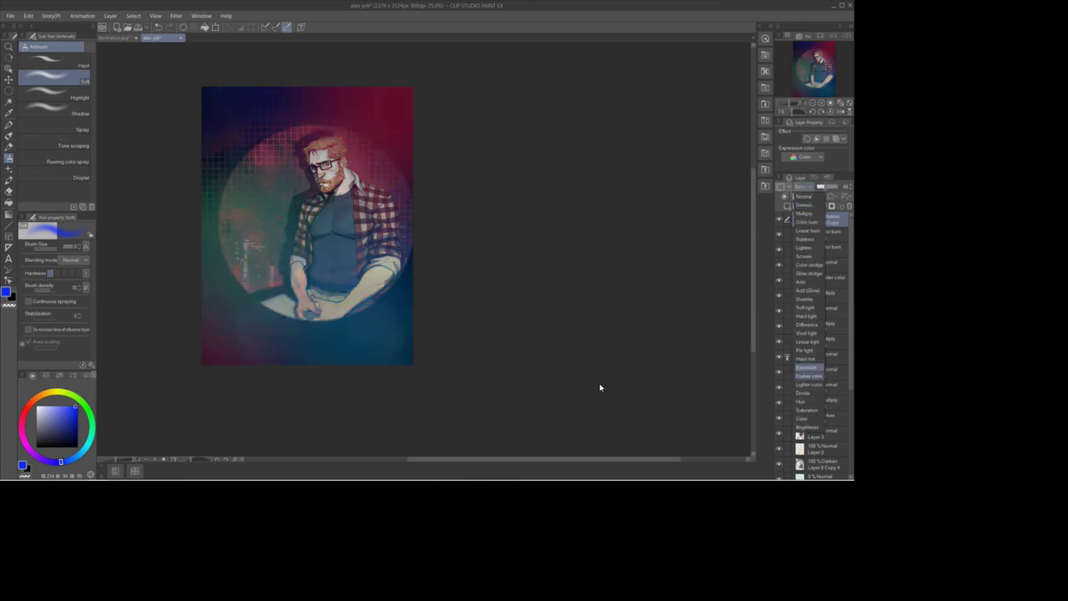
# Step: Set the multicolour copy to Divide at about 40% opacity and erase its tint over the undershirt with the Kneaded eraser
pyautogui.click(809, 376)
pyautogui.click(803, 186)
pyautogui.press('Down')
pyautogui.press('Down')
pyautogui.press('Return')
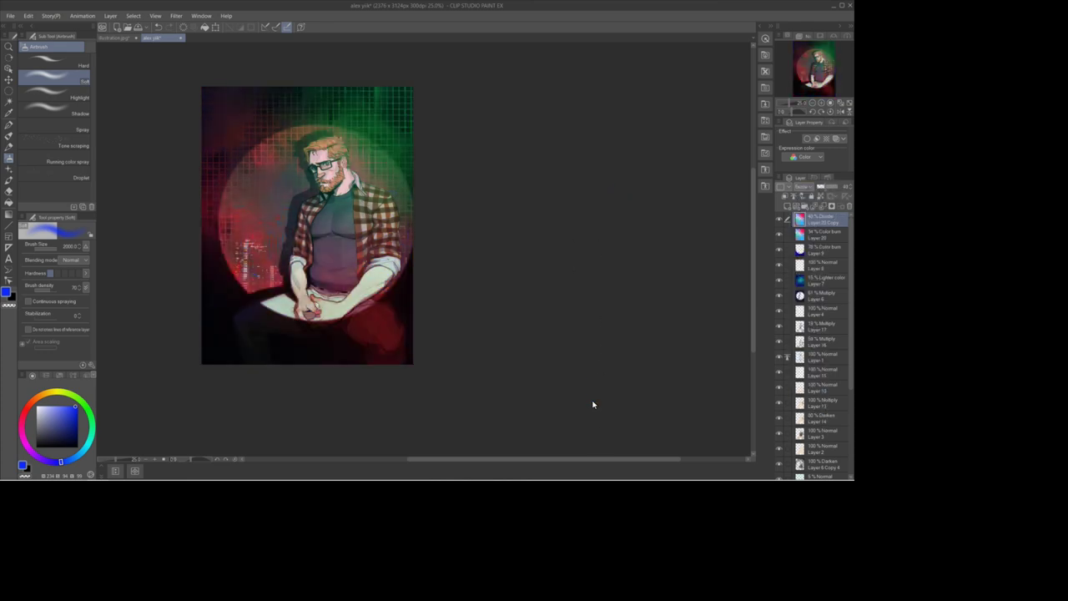
pyautogui.press('e')
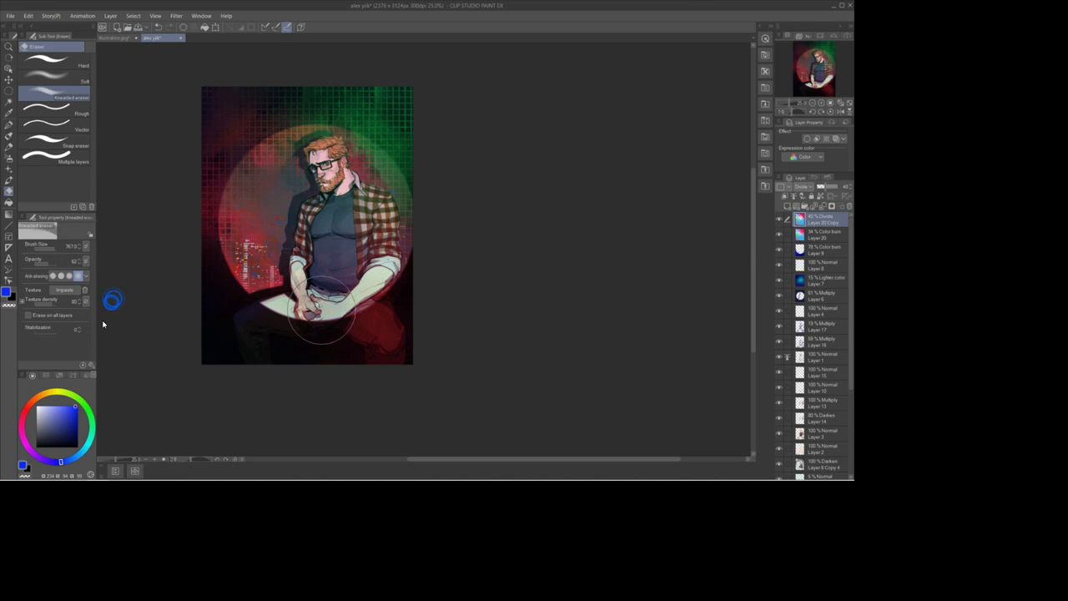
# Step: Add a new top layer and paint fine pale lavender highlights on the man's face, glasses and hair with the Oil paint flat brush
pyautogui.click(830, 103)
pyautogui.moveTo(813, 70); pyautogui.dragTo(820, 61)
pyautogui.click(786, 206)
pyautogui.press('b')
pyautogui.click(41, 409)
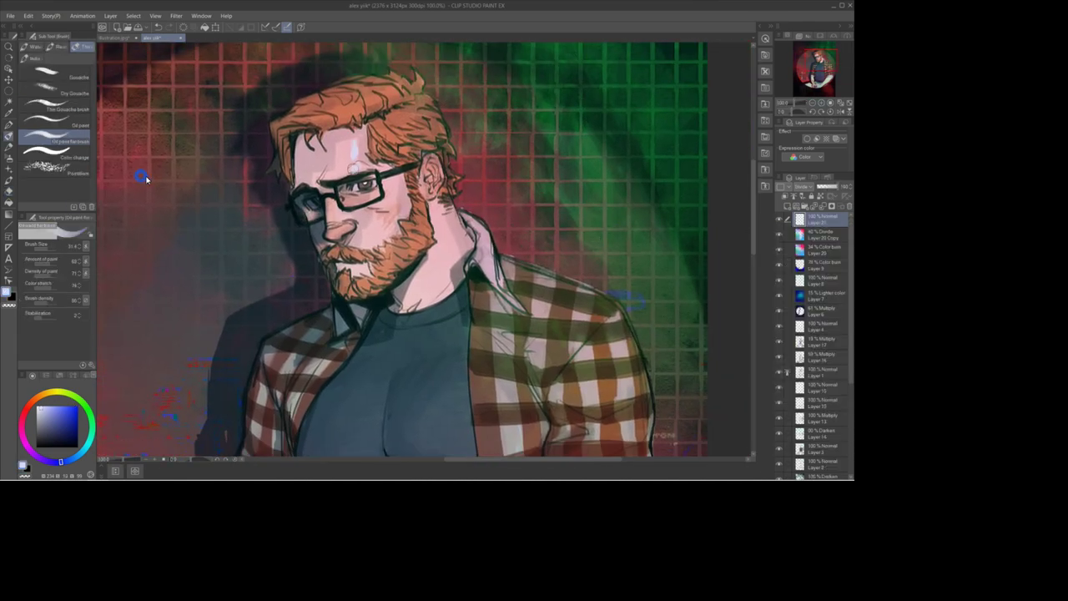
pyautogui.press('e')
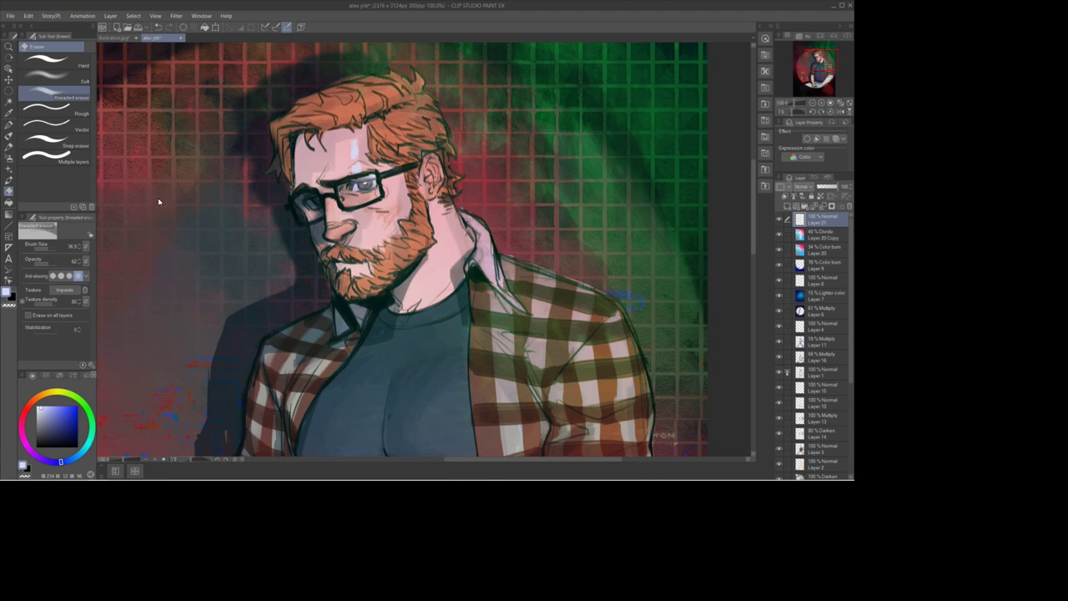
pyautogui.press('b')
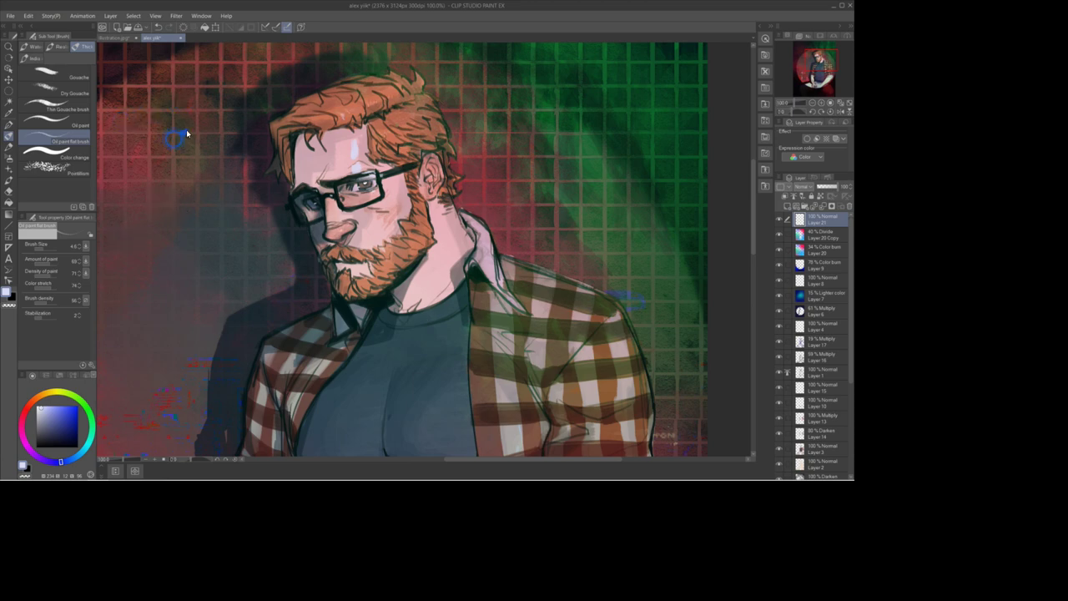
# Step: Set the highlight layer to Screen, paint broader pale highlights on the chest and soften them with the Kneaded eraser
pyautogui.hotkey('ctrl', '-')
pyautogui.hotkey('ctrl', '-')
pyautogui.hotkey('ctrl', '-')
pyautogui.moveTo(599, 96); pyautogui.dragTo(587, 71)
pyautogui.click(802, 187)
pyautogui.click(807, 262)
pyautogui.moveTo(43, 247); pyautogui.dragTo(48, 249)
pyautogui.moveTo(427, 272); pyautogui.dragTo(420, 288)
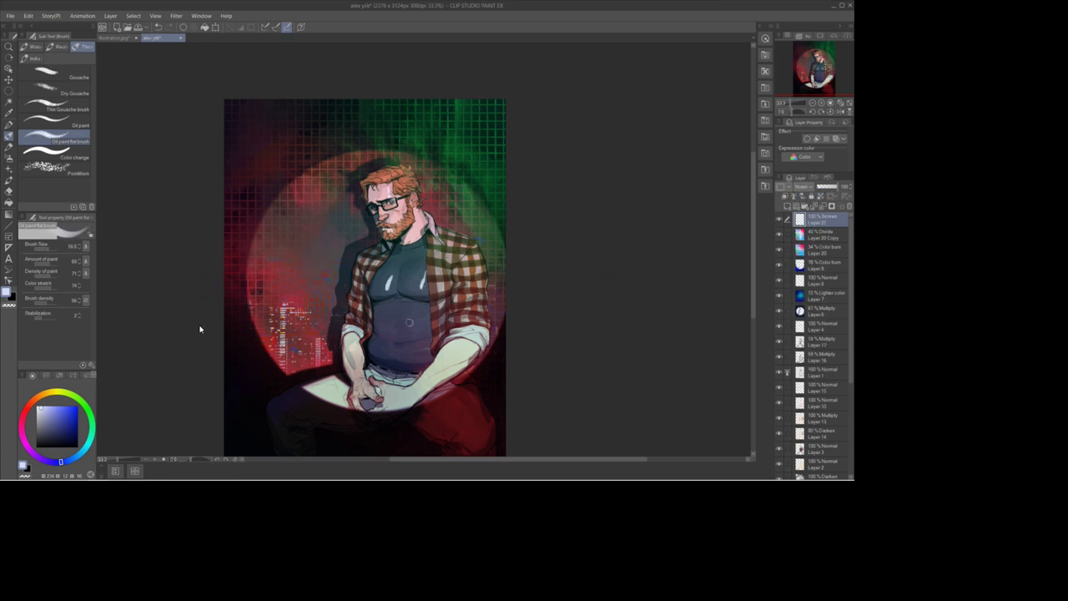
pyautogui.press('e')
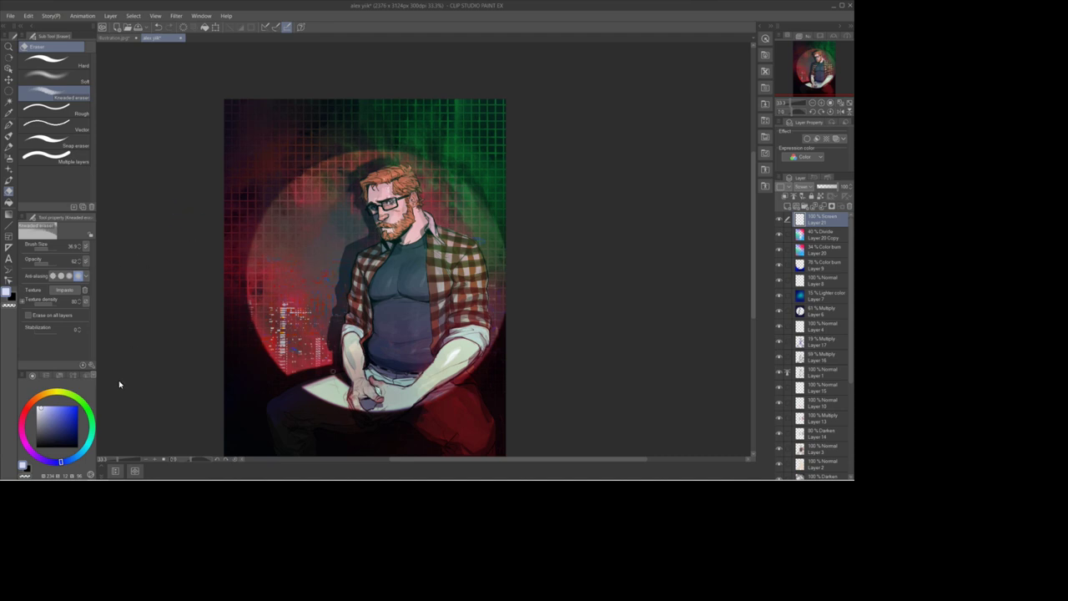
# Step: Airbrush orange within the Divide layer's selection over the lower canvas, clear the selection and reduce the layer's opacity to about 10%
pyautogui.click(813, 103)
pyautogui.click(797, 234)
pyautogui.keyDown('ctrl'); pyautogui.click(799, 234); pyautogui.keyUp('ctrl')
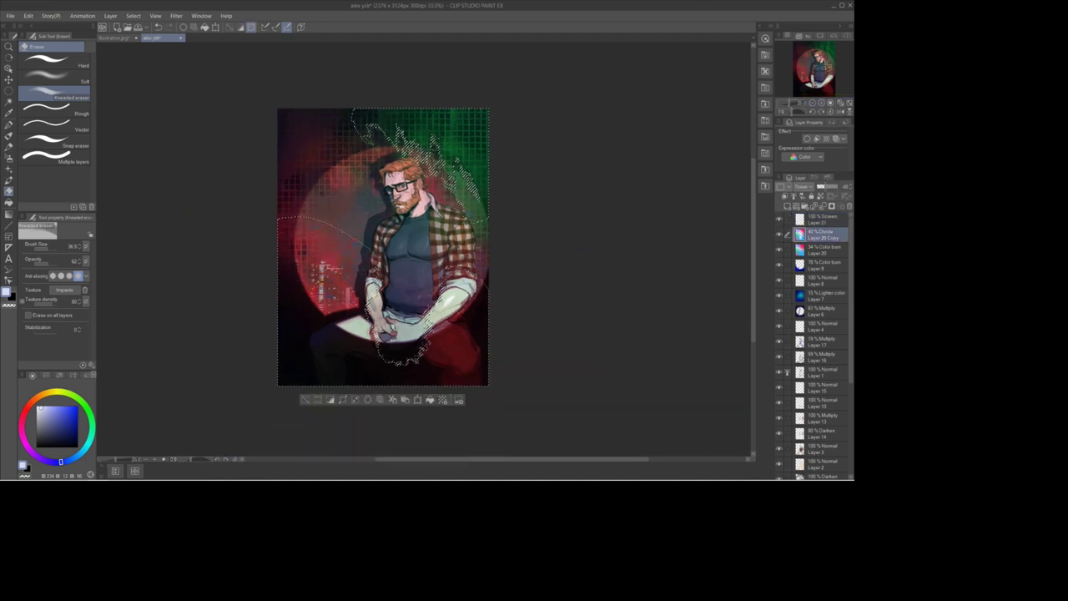
pyautogui.click(83, 448)
pyautogui.click(9, 159)
pyautogui.click(77, 406)
pyautogui.click(22, 417)
pyautogui.click(27, 444)
pyautogui.click(43, 394)
pyautogui.click(37, 397)
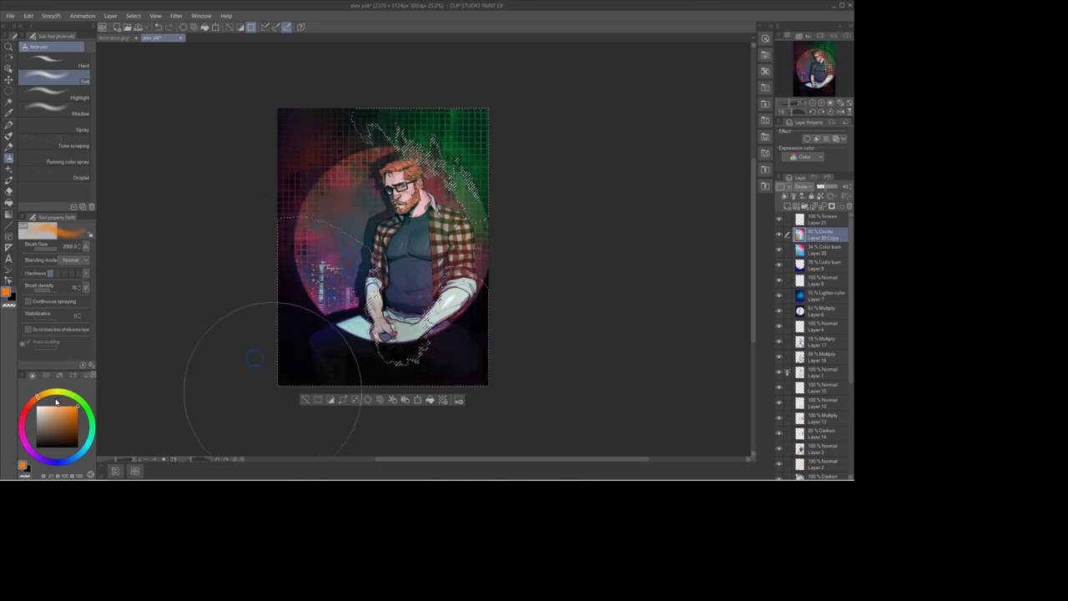
pyautogui.click(304, 400)
pyautogui.moveTo(780, 235)
pyautogui.mouseDown()
pyautogui.moveTo(779, 249)
pyautogui.moveTo(779, 234)
pyautogui.mouseUp()
pyautogui.click(819, 186)
# Step: Add a layer above the Divide layer, airbrush teal over the spotlight area and set its blending mode to Lighten
pyautogui.rightClick(822, 234)
pyautogui.click(787, 240)
pyautogui.click(92, 436)
pyautogui.moveTo(383, 224); pyautogui.dragTo(383, 246)
pyautogui.click(803, 187)
pyautogui.click(808, 325)
pyautogui.click(806, 186)
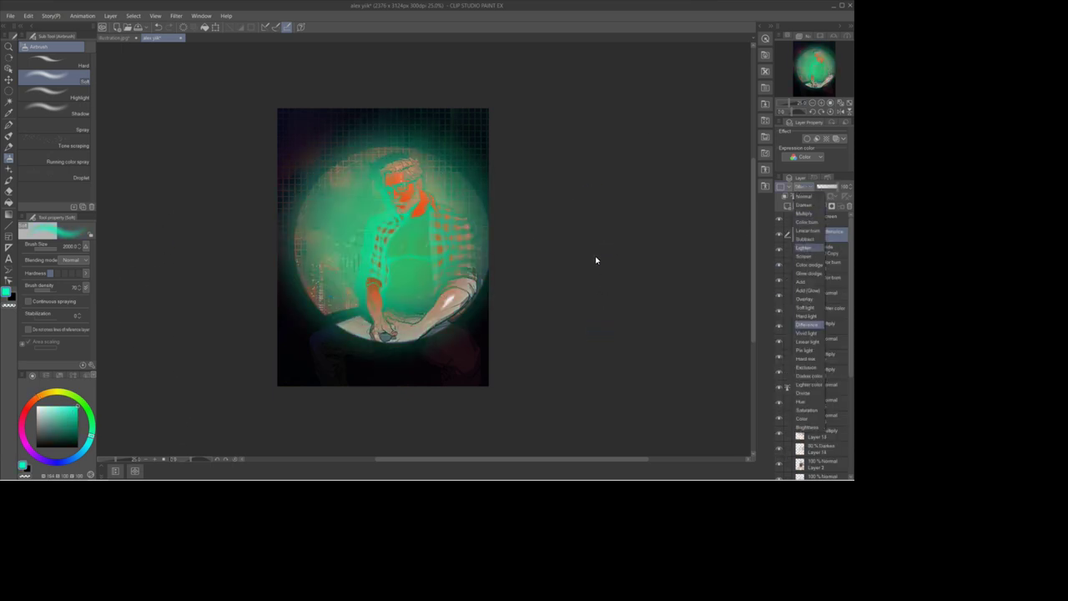
pyautogui.click(809, 239)
# Step: Delete the teal outside the spotlight circle using a selection from the shadow Multiply layer, then clear the selection
pyautogui.keyDown('ctrl'); pyautogui.click(800, 326); pyautogui.keyUp('ctrl')
pyautogui.press('Delete')
pyautogui.click(304, 399)
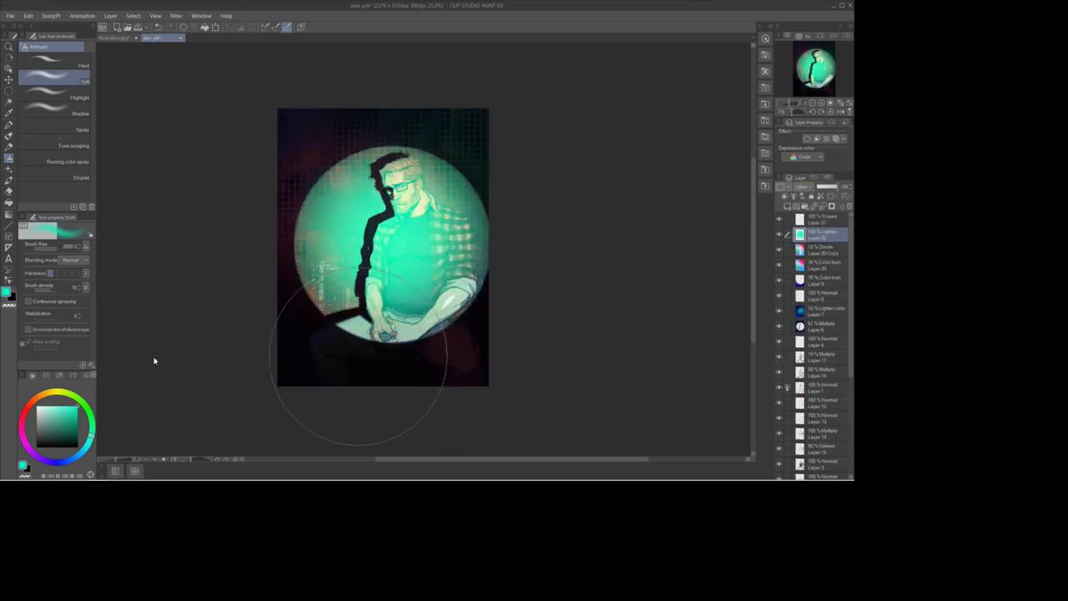
# Step: Lower the teal Lighten layer's opacity to about 9% and compare the result by stepping through the edit history
pyautogui.moveTo(826, 187); pyautogui.dragTo(822, 187)
pyautogui.hotkey('ctrl', 'y')
pyautogui.hotkey('ctrl', 'y')
pyautogui.hotkey('ctrl', 'y')
pyautogui.hotkey('ctrl', 'y')
pyautogui.hotkey('ctrl', 'z')
pyautogui.hotkey('ctrl', 'z')
pyautogui.hotkey('ctrl', 'z')
pyautogui.hotkey('ctrl', 'z')
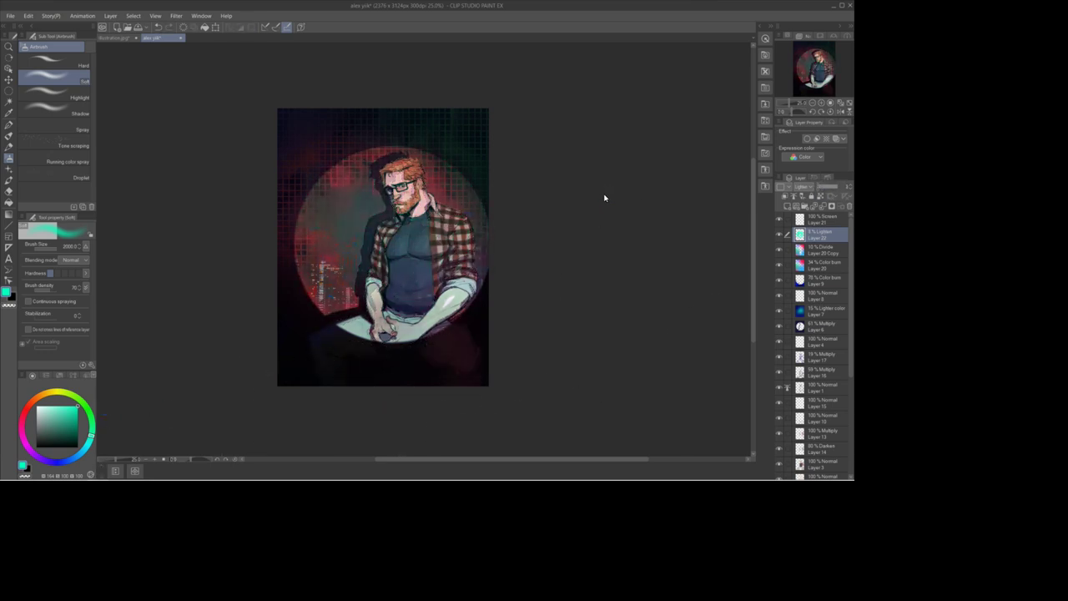
# Step: Erase parts of the teal over the man's hair and clothes with the Kneaded eraser and set the layer's opacity to 14%
pyautogui.hotkey('ctrl', 'y')
pyautogui.hotkey('ctrl', 'y')
pyautogui.press('e')
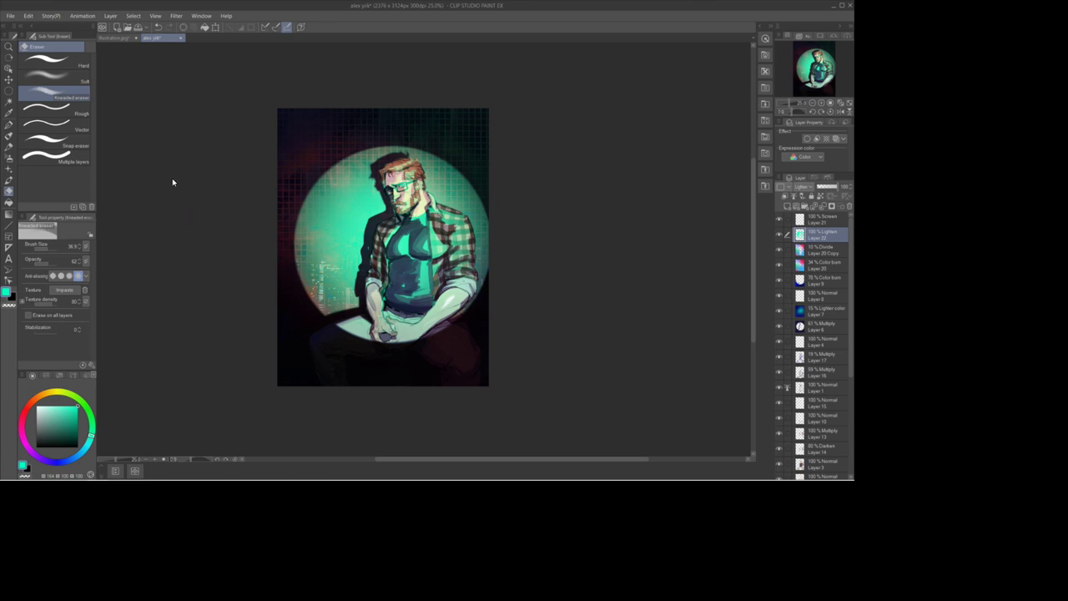
pyautogui.hotkey('ctrl', 'z')
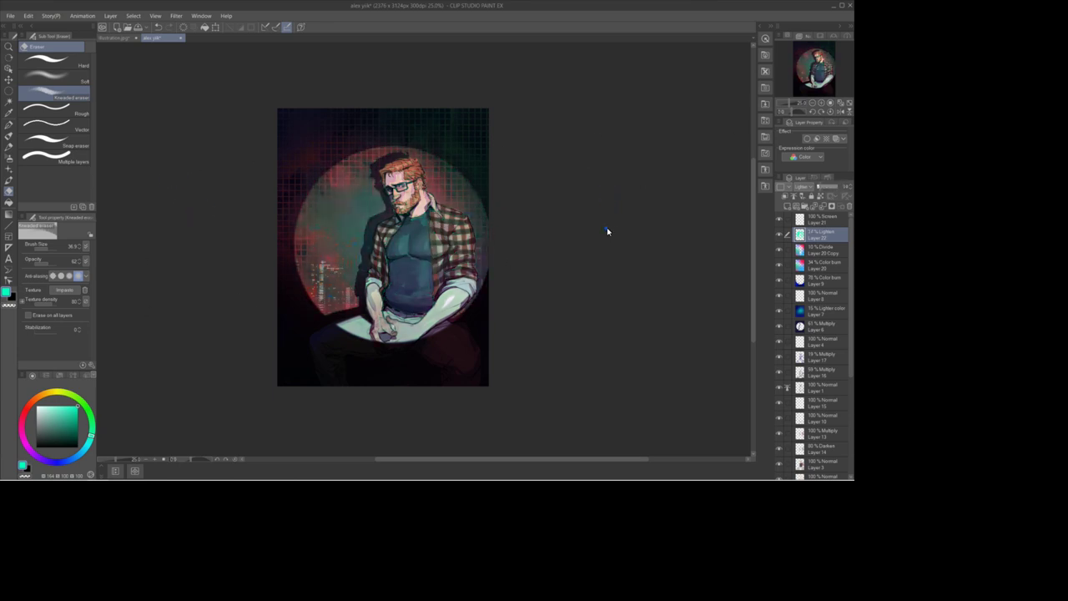
# Step: Add a layer on top, airbrush blue over the illustration's left part and set the layer's blending mode to Hard mix
pyautogui.hotkey('ctrl', 'shift', 'n')
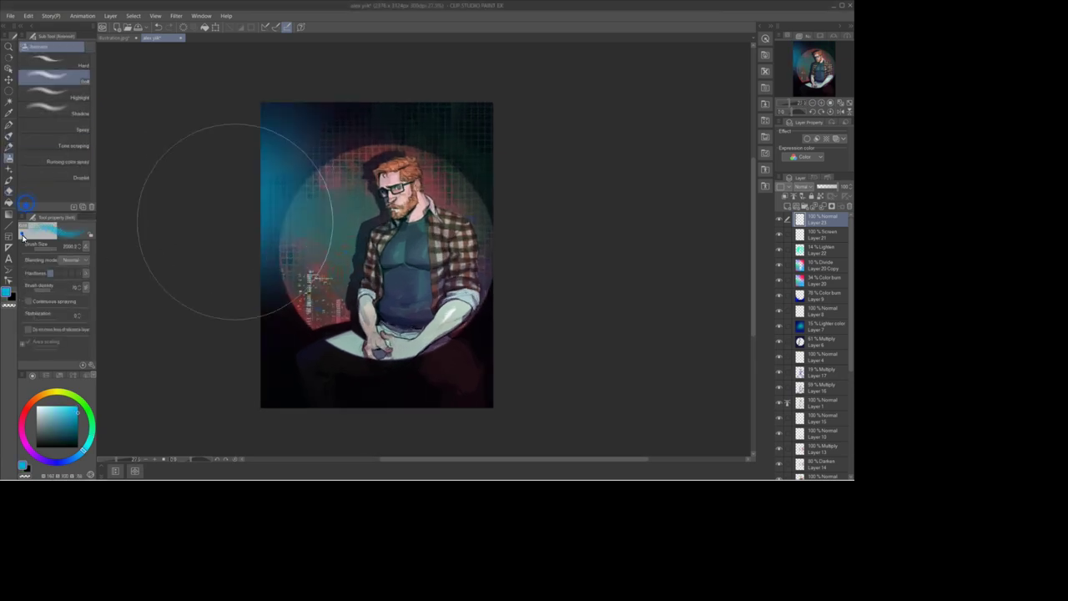
pyautogui.moveTo(234, 222)
pyautogui.mouseDown()
pyautogui.moveTo(272, 338)
pyautogui.moveTo(317, 183)
pyautogui.mouseUp()
pyautogui.click(802, 186)
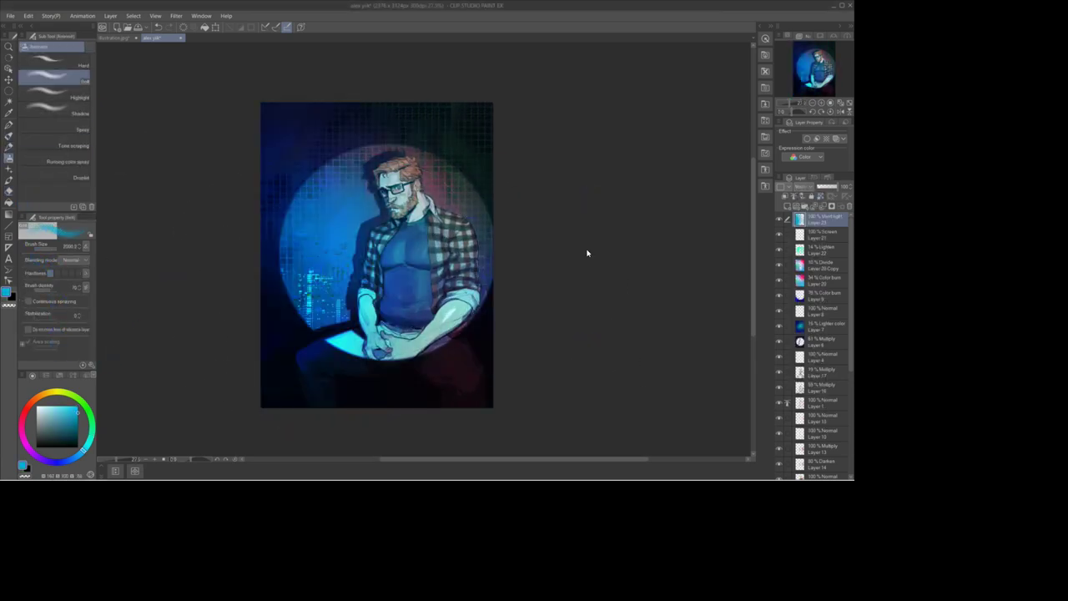
pyautogui.click(806, 333)
# Step: Try to erase straight bands across the man and the city from the blue Hard mix layer with the Hard eraser
pyautogui.press('e')
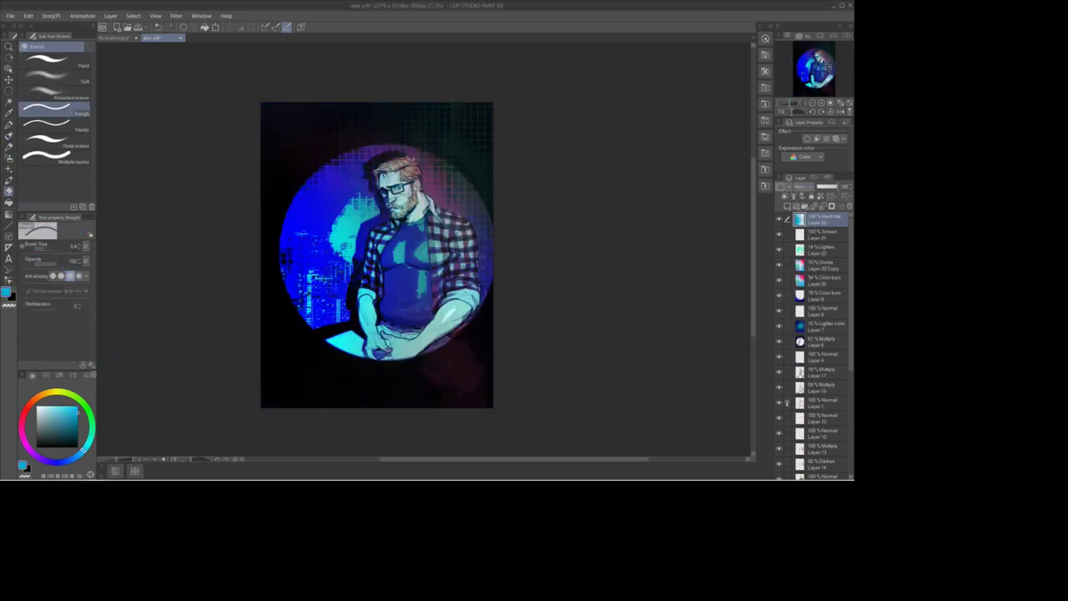
pyautogui.press(']')
pyautogui.moveTo(371, 193); pyautogui.dragTo(266, 234)
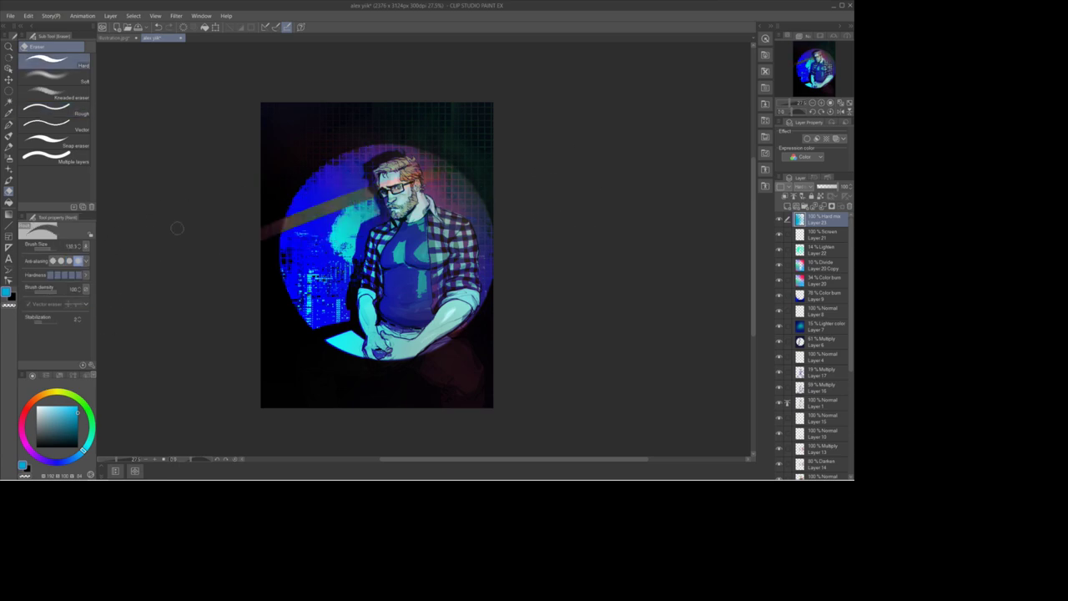
pyautogui.moveTo(417, 225); pyautogui.dragTo(427, 297)
pyautogui.hotkey('ctrl', 'z')
pyautogui.hotkey('ctrl', 'z')
pyautogui.moveTo(420, 182); pyautogui.dragTo(412, 413)
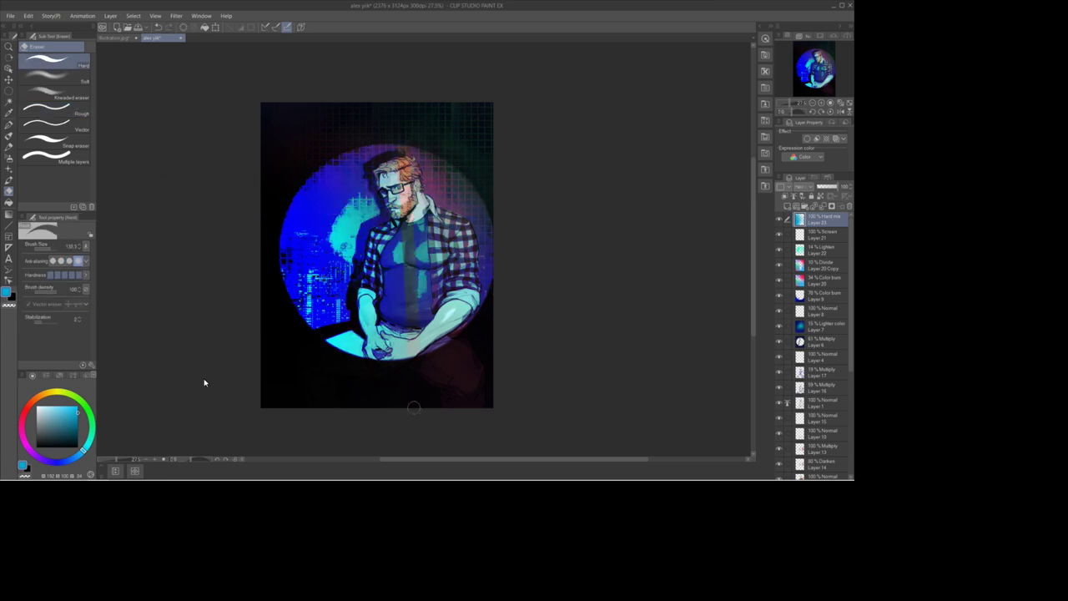
pyautogui.hotkey('ctrl', 'z')
# Step: Delete vertical strips from the blue Hard mix layer using rectangular selections over the man and the city background
pyautogui.press('m')
pyautogui.moveTo(372, 76)
pyautogui.mouseDown()
pyautogui.moveTo(463, 408)
pyautogui.moveTo(455, 417)
pyautogui.mouseUp()
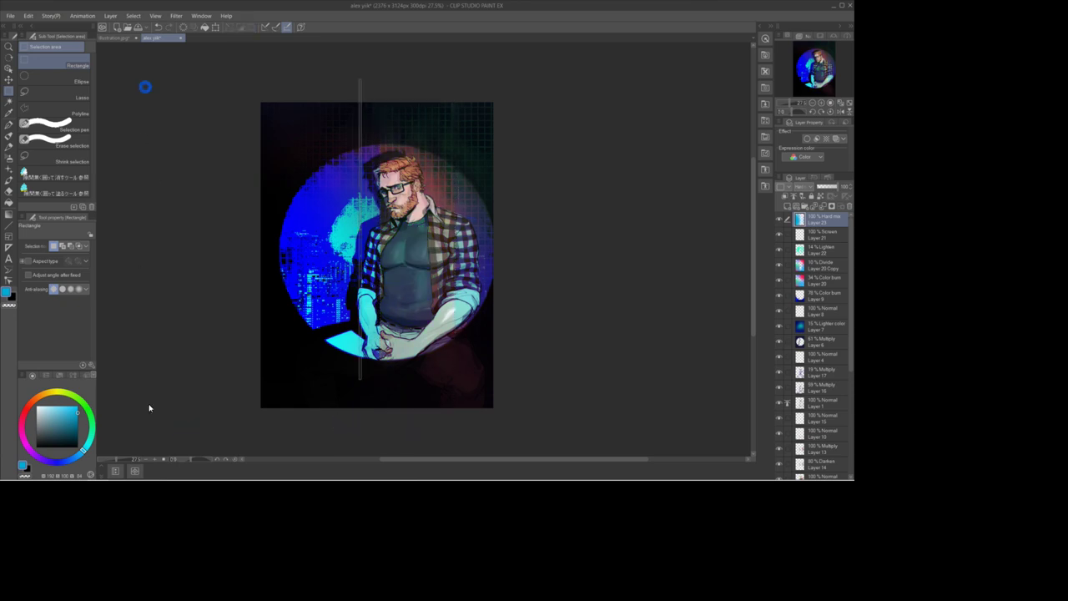
pyautogui.moveTo(467, 409); pyautogui.dragTo(466, 412)
pyautogui.press('Delete')
pyautogui.click(394, 421)
pyautogui.moveTo(331, 68); pyautogui.dragTo(301, 411)
pyautogui.press('Delete')
pyautogui.click(240, 421)
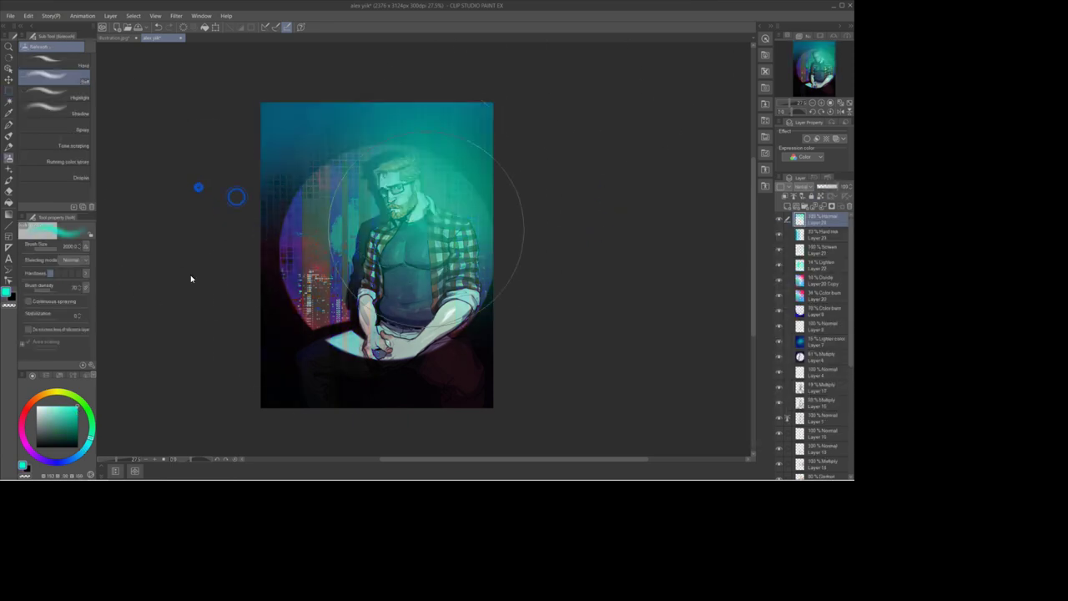
# Step: Set the new teal airbrushed layer's blending mode to Exclusion and lower its opacity to about 43%
pyautogui.click(803, 187)
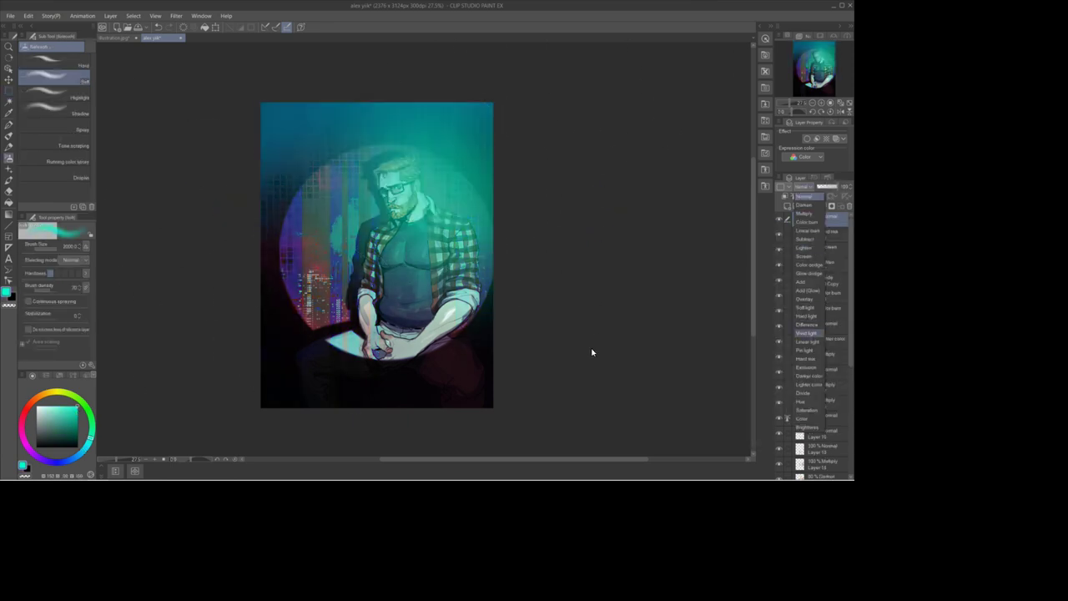
pyautogui.click(806, 368)
pyautogui.moveTo(830, 187); pyautogui.dragTo(826, 186)
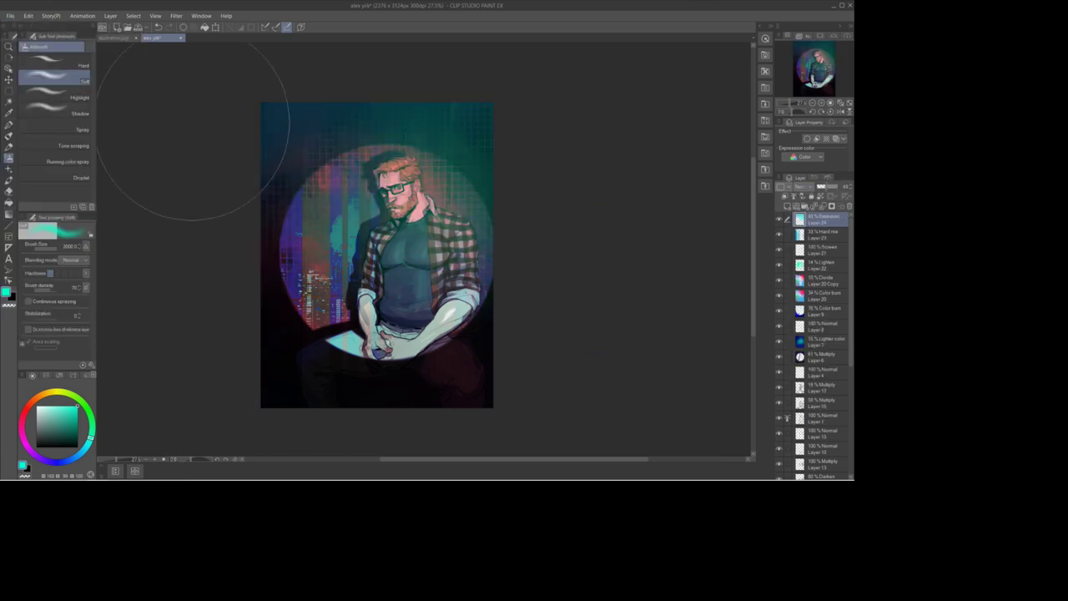
# Step: Add a layer above the Exclusion layer and stamp teal blots around the lower part of the canvas with the splatter decoration brush
pyautogui.click(8, 168)
pyautogui.click(55, 199)
pyautogui.rightClick(820, 219)
pyautogui.click(819, 224)
pyautogui.click(309, 339)
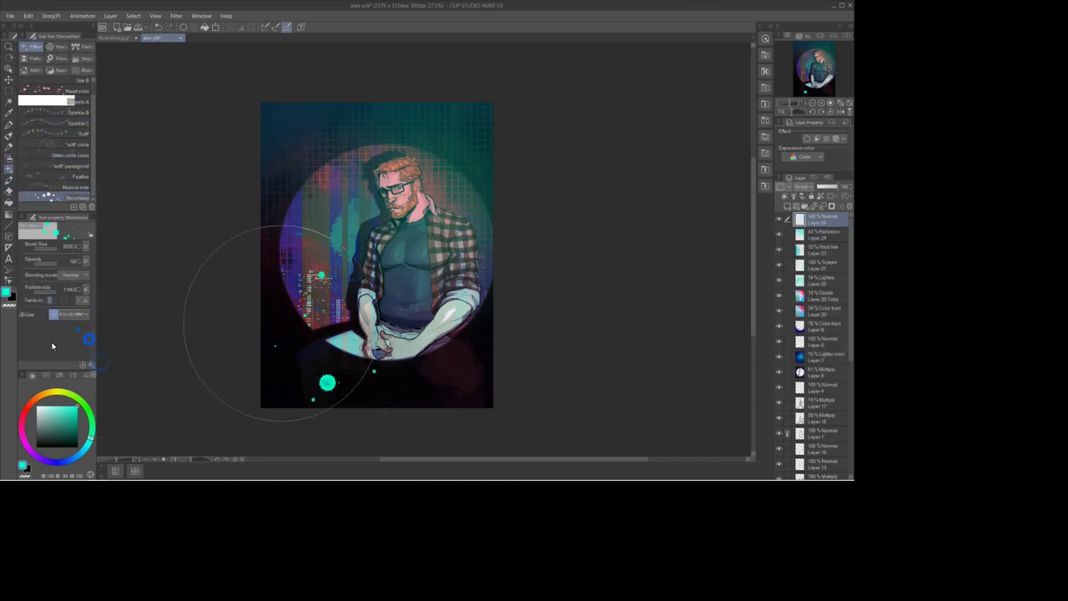
pyautogui.click(266, 348)
pyautogui.click(436, 291)
pyautogui.hotkey('ctrl', 'z')
# Step: Reduce the splatter brush size and stamp more teal blots around the edges of the illustration
pyautogui.click(50, 248)
pyautogui.click(473, 305)
pyautogui.click(476, 204)
pyautogui.click(376, 115)
pyautogui.click(263, 130)
pyautogui.click(272, 230)
# Step: Change the brush colour and add blue and pink splatters near the legs, the canvas edges and the upper corners
pyautogui.click(26, 407)
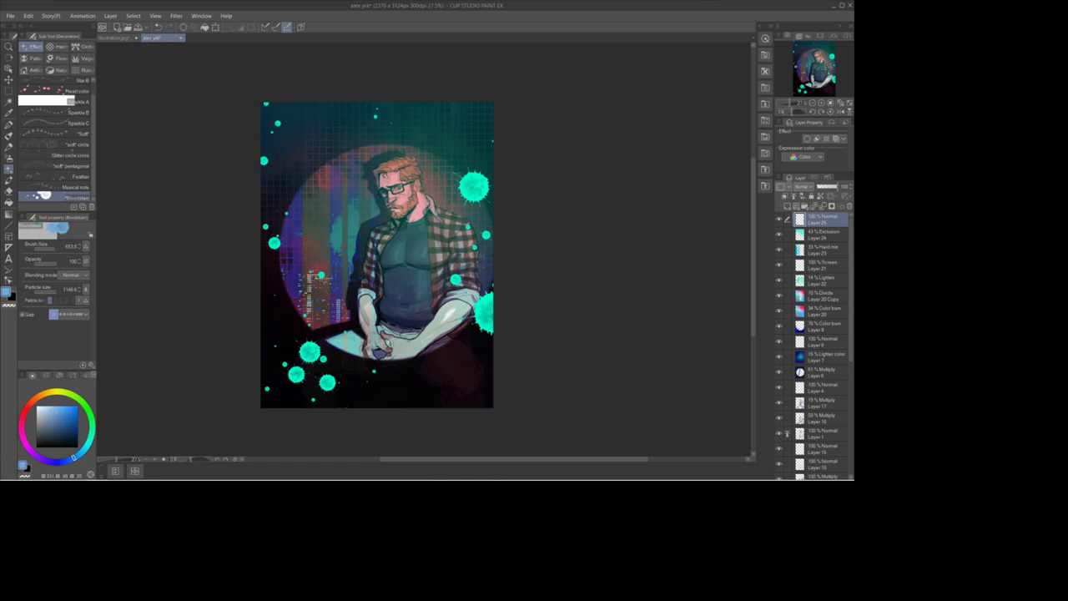
pyautogui.click(78, 419)
pyautogui.click(339, 381)
pyautogui.click(498, 348)
pyautogui.click(266, 232)
pyautogui.click(267, 133)
pyautogui.click(494, 115)
# Step: Set the splatter layer's blending mode to Glow dodge and its opacity to about 71%
pyautogui.click(804, 187)
pyautogui.click(806, 272)
pyautogui.click(804, 187)
pyautogui.click(808, 264)
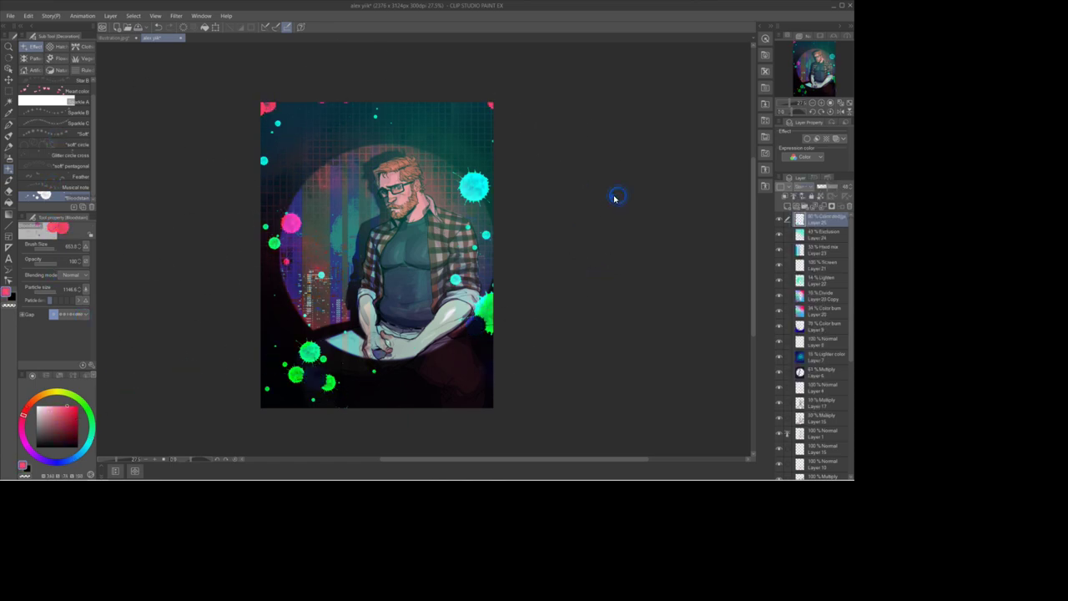
pyautogui.click(803, 187)
pyautogui.click(809, 274)
pyautogui.click(825, 187)
pyautogui.click(831, 187)
# Step: Soften the splatters over the plaid shirt, the spotlight's left side and the upper-left corner with the Kneaded eraser
pyautogui.click(8, 191)
pyautogui.click(291, 223)
pyautogui.click(463, 198)
pyautogui.click(472, 188)
pyautogui.click(476, 209)
pyautogui.click(482, 231)
pyautogui.click(455, 269)
pyautogui.click(275, 117)
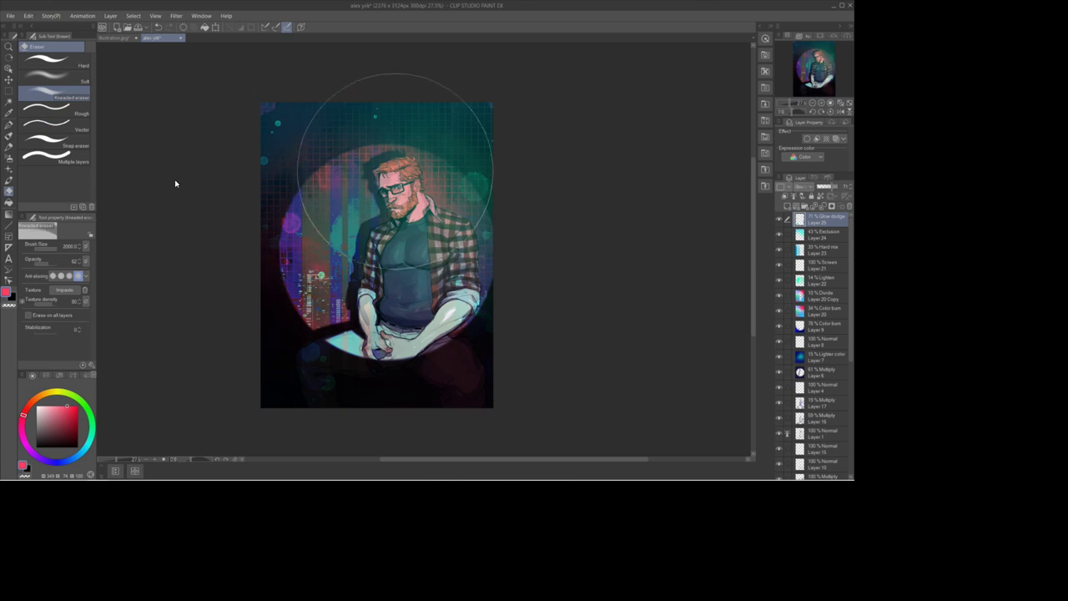
# Step: Select the teal Exclusion layer and delete horizontal strips at the man's face and chest height using rectangular selections
pyautogui.scroll(2, 392, 188)
pyautogui.scroll(-1, 350, 198)
pyautogui.scroll(-3, 351, 225)
pyautogui.scroll(3, 380, 200)
pyautogui.click(813, 235)
pyautogui.click(778, 235)
pyautogui.click(778, 234)
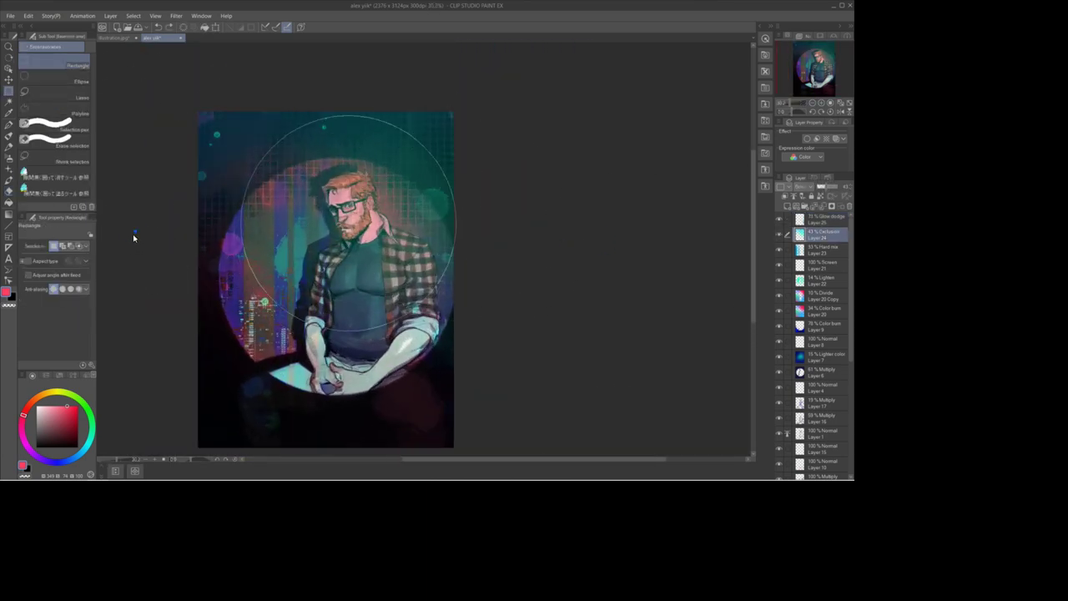
pyautogui.press('m')
pyautogui.moveTo(172, 187); pyautogui.dragTo(553, 243)
pyautogui.hotkey('ctrl', 'z')
pyautogui.click(310, 246)
pyautogui.moveTo(180, 254); pyautogui.dragTo(481, 265)
pyautogui.click(310, 278)
# Step: Delete two more horizontal strips near the spotlight's upper edge, clear the selection and lower the Exclusion layer's opacity to 17%
pyautogui.moveTo(157, 155); pyautogui.dragTo(482, 176)
pyautogui.click(308, 188)
pyautogui.moveTo(183, 144); pyautogui.dragTo(498, 152)
pyautogui.click(309, 162)
pyautogui.hotkey('ctrl', 'd')
pyautogui.hotkey('ctrl', '+')
pyautogui.hotkey('ctrl', '-')
pyautogui.moveTo(607, 79); pyautogui.dragTo(602, 52)
pyautogui.moveTo(825, 187); pyautogui.dragTo(819, 187)
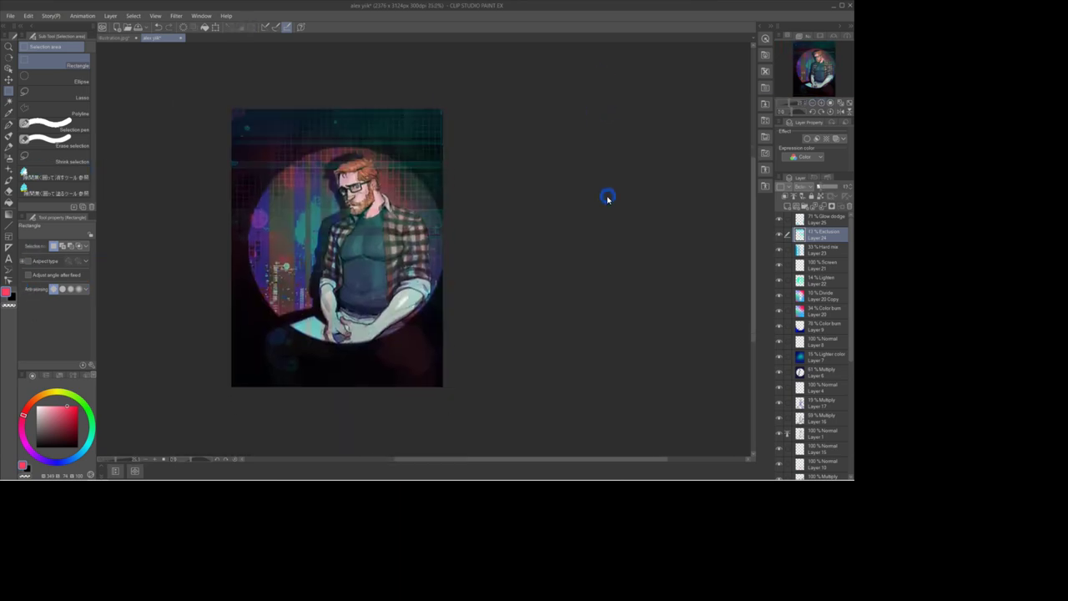
# Step: Import the black-and-white paint splat image from the Textures folder, then enlarge and position it over the canvas
pyautogui.click(10, 16)
pyautogui.click(27, 47)
pyautogui.scroll(3, 44, 190)
pyautogui.click(43, 127)
pyautogui.doubleClick(309, 95)
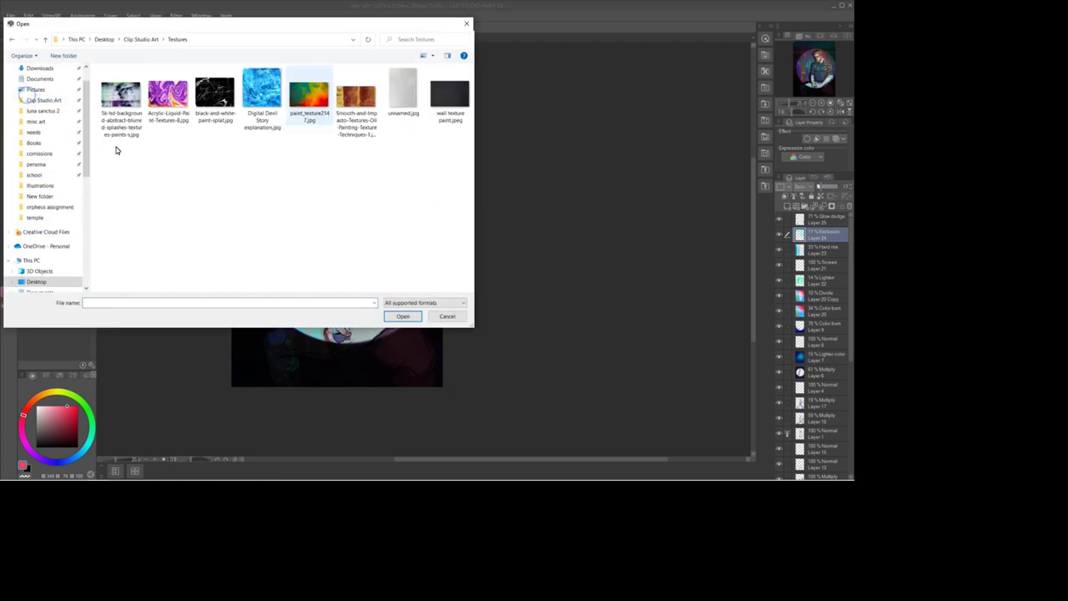
pyautogui.doubleClick(214, 96)
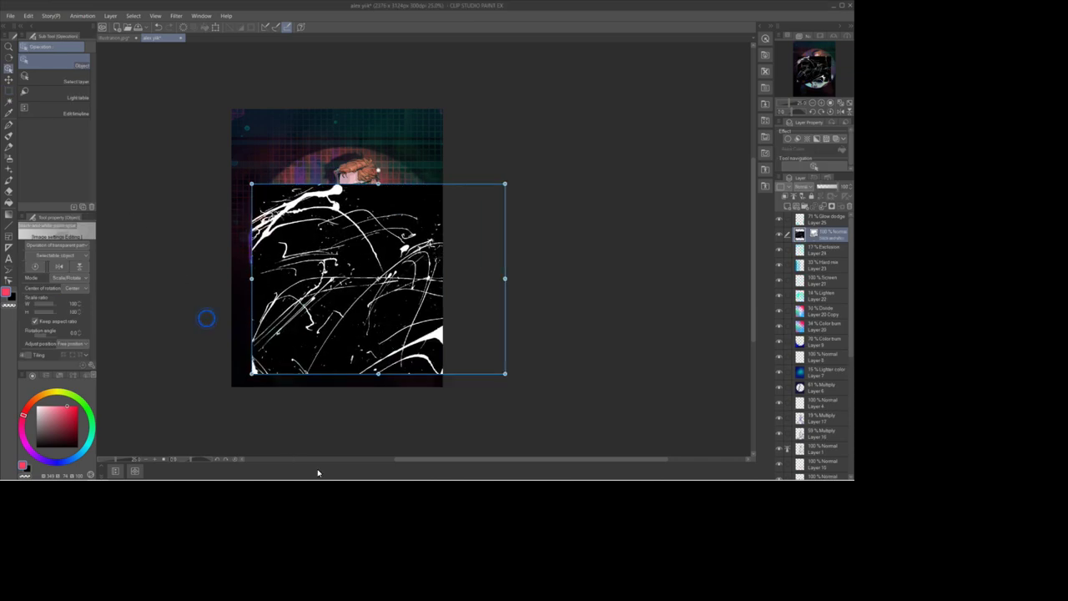
pyautogui.moveTo(251, 183); pyautogui.dragTo(207, 136)
pyautogui.moveTo(334, 250); pyautogui.dragTo(322, 228)
pyautogui.moveTo(135, 112); pyautogui.dragTo(231, 305)
# Step: Set the paint splat texture's blending mode to Glow dodge and rasterize the layer
pyautogui.click(804, 186)
pyautogui.click(809, 273)
pyautogui.rightClick(822, 234)
pyautogui.click(799, 374)
# Step: Erase the paint splat texture over the man's face, torso and the upper background with the Kneaded eraser
pyautogui.press('e')
pyautogui.moveTo(321, 251)
pyautogui.mouseDown()
pyautogui.moveTo(408, 170)
pyautogui.moveTo(417, 182)
pyautogui.mouseUp()
pyautogui.moveTo(287, 114)
pyautogui.mouseDown()
pyautogui.moveTo(276, 134)
pyautogui.moveTo(346, 197)
pyautogui.moveTo(253, 334)
pyautogui.moveTo(367, 331)
pyautogui.moveTo(429, 224)
pyautogui.moveTo(373, 110)
pyautogui.mouseUp()
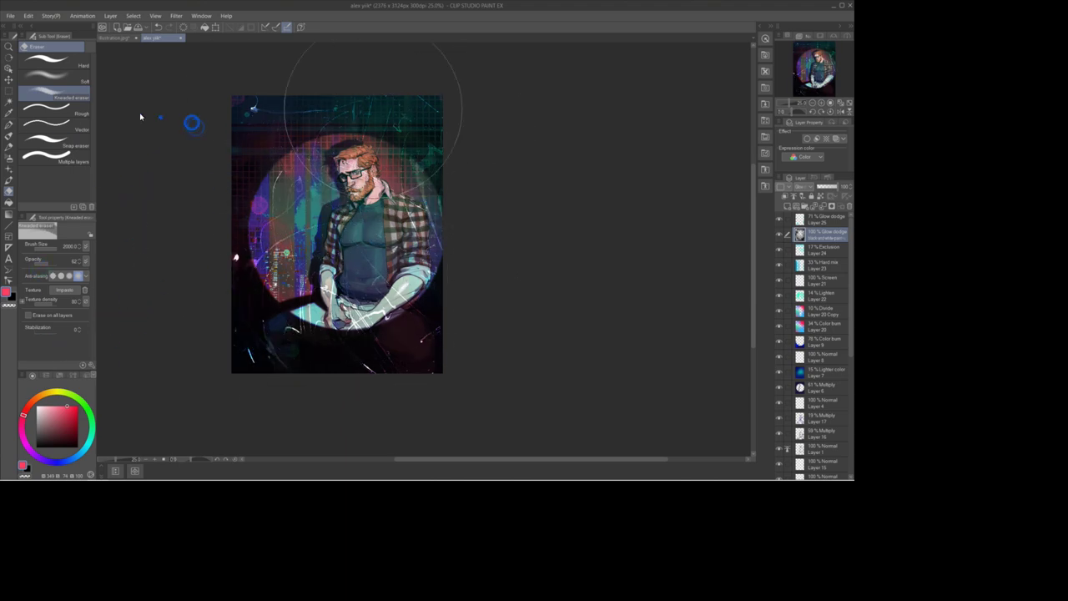
pyautogui.hotkey('ctrl', '+')
pyautogui.click(817, 77)
pyautogui.click(812, 103)
pyautogui.click(818, 77)
# Step: Hide the Exclusion layer, lower the Screen layer's opacity to 64% and set the teal Lighten layer to about 16%
pyautogui.click(778, 311)
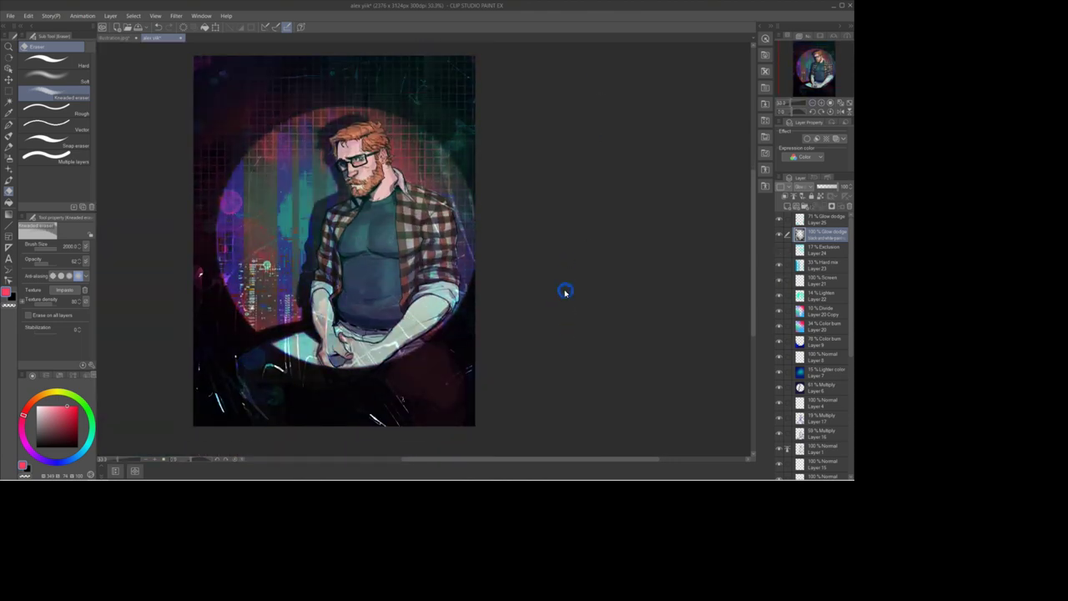
pyautogui.click(821, 281)
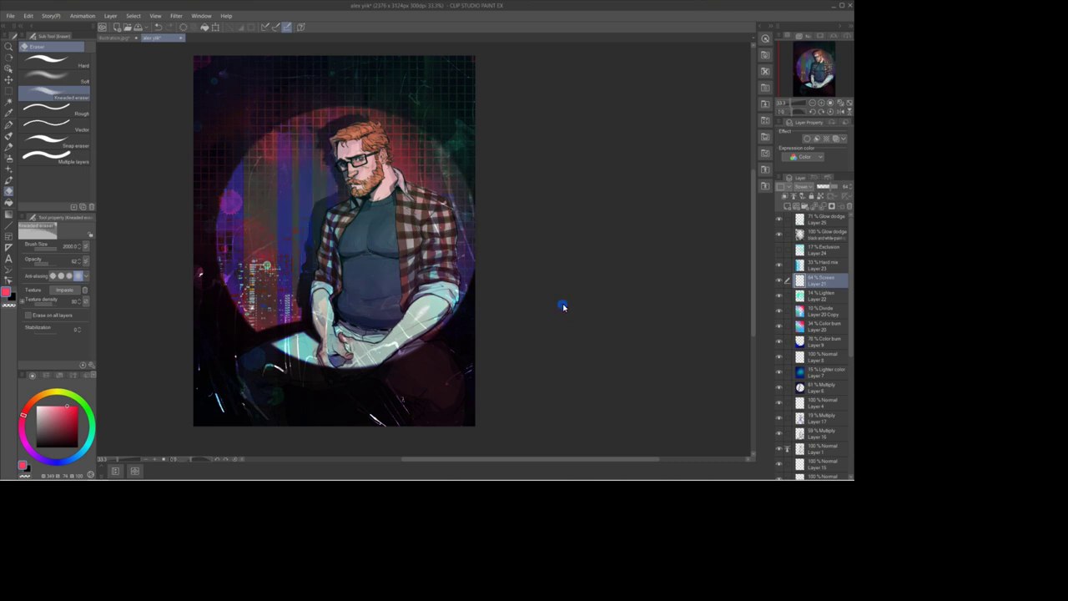
pyautogui.hotkey('alt', '[')
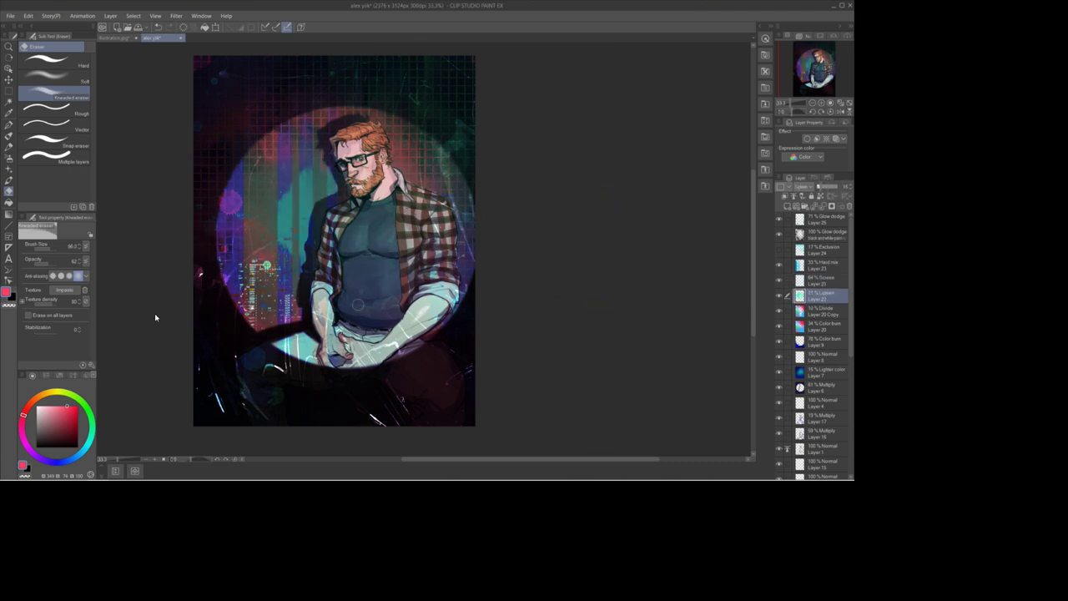
# Step: Select the paint splat texture layer and lower its opacity to about 84%
pyautogui.hotkey('alt', ']')
pyautogui.hotkey('alt', ']')
pyautogui.hotkey('alt', ']')
pyautogui.hotkey('alt', ']')
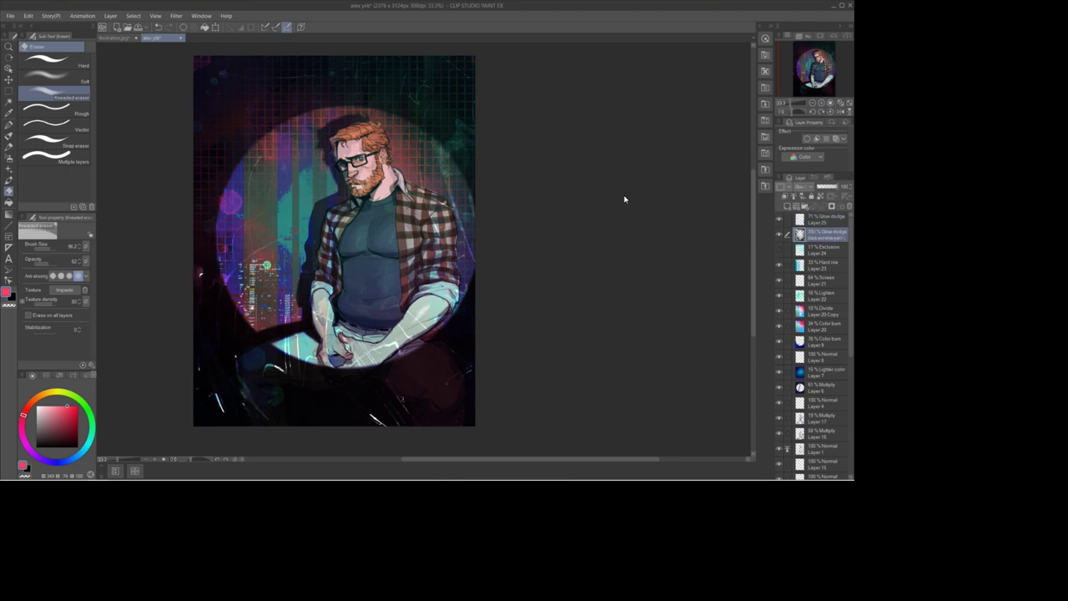
pyautogui.moveTo(577, 150); pyautogui.dragTo(562, 130)
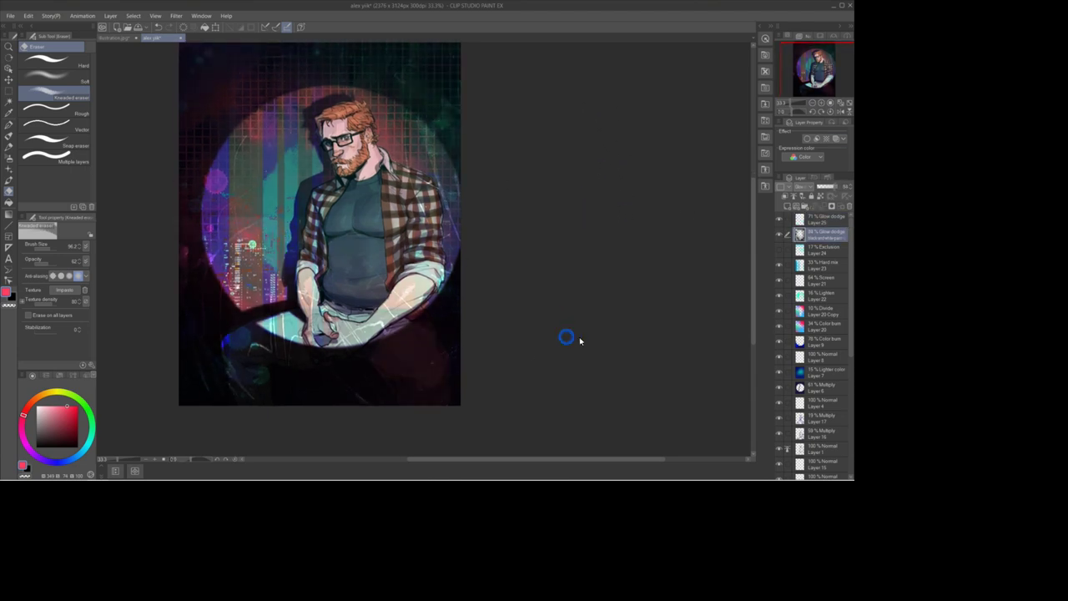
# Step: Undo the last change at the Color burn layer and set the Lighter color layer's opacity to about 19%
pyautogui.hotkey('alt', '[')
pyautogui.hotkey('alt', '[')
pyautogui.hotkey('alt', '[')
pyautogui.hotkey('alt', '[')
pyautogui.hotkey('alt', '[')
pyautogui.hotkey('alt', '[')
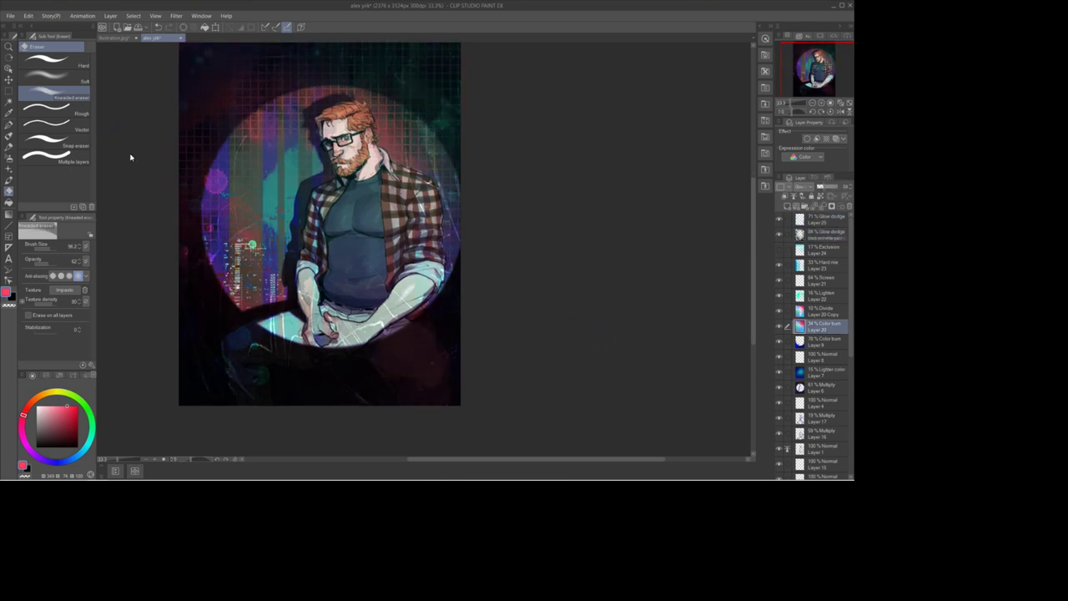
pyautogui.hotkey('ctrl', 'z')
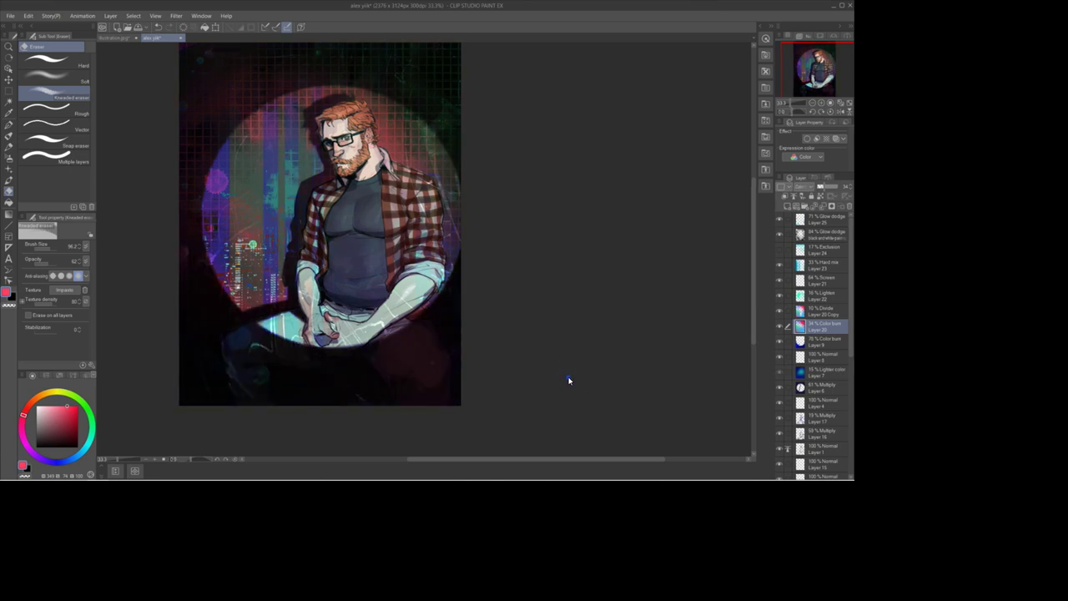
pyautogui.hotkey('alt', '[')
pyautogui.hotkey('alt', '[')
pyautogui.hotkey('alt', '[')
pyautogui.moveTo(820, 186); pyautogui.dragTo(819, 186)
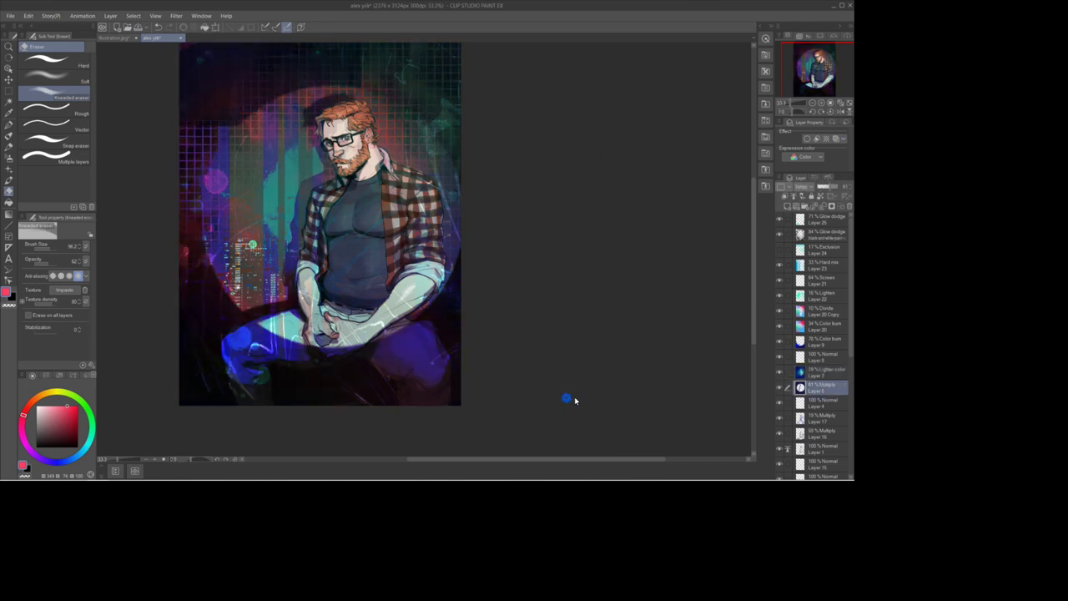
# Step: Airbrush dark red and blue into the selected shadow area on a new layer, clear the selection and lower the opacity to 77%
pyautogui.click(8, 157)
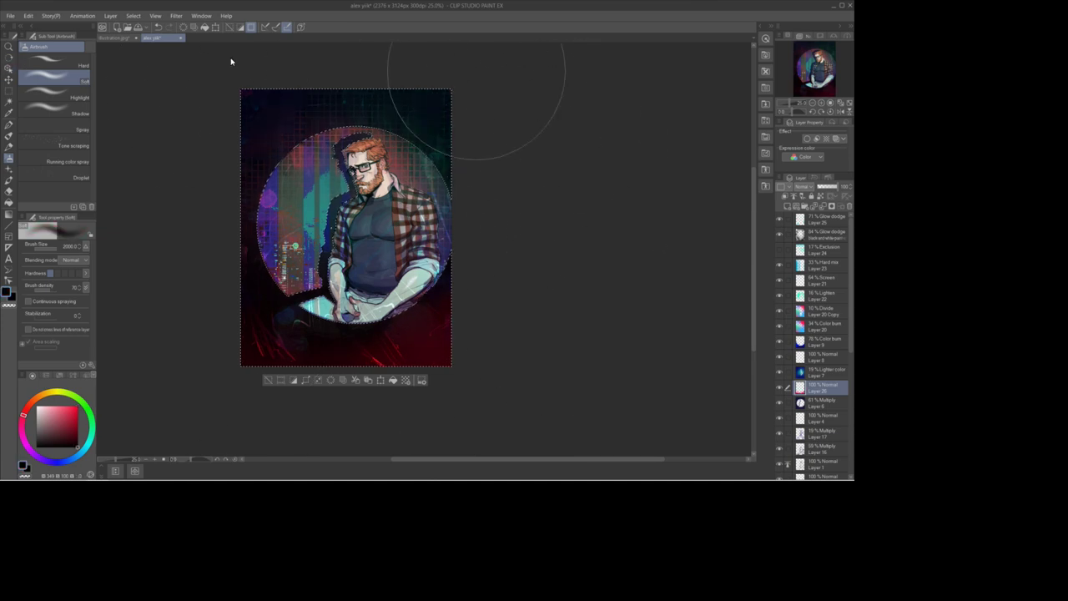
pyautogui.hotkey('ctrl', 'd')
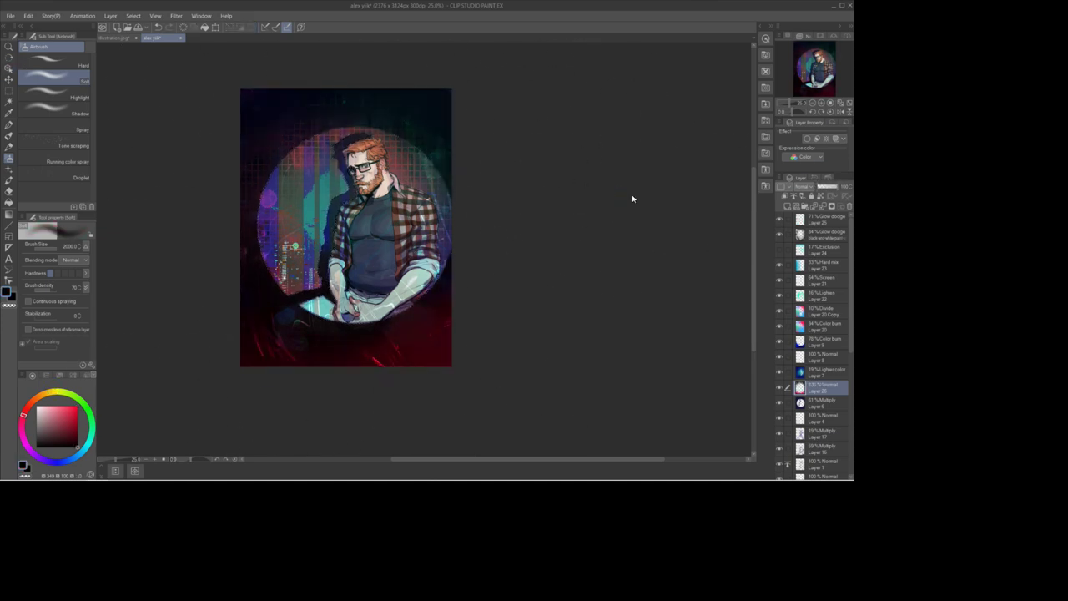
pyautogui.hotkey('ctrl', 'z')
pyautogui.moveTo(614, 240); pyautogui.dragTo(613, 236)
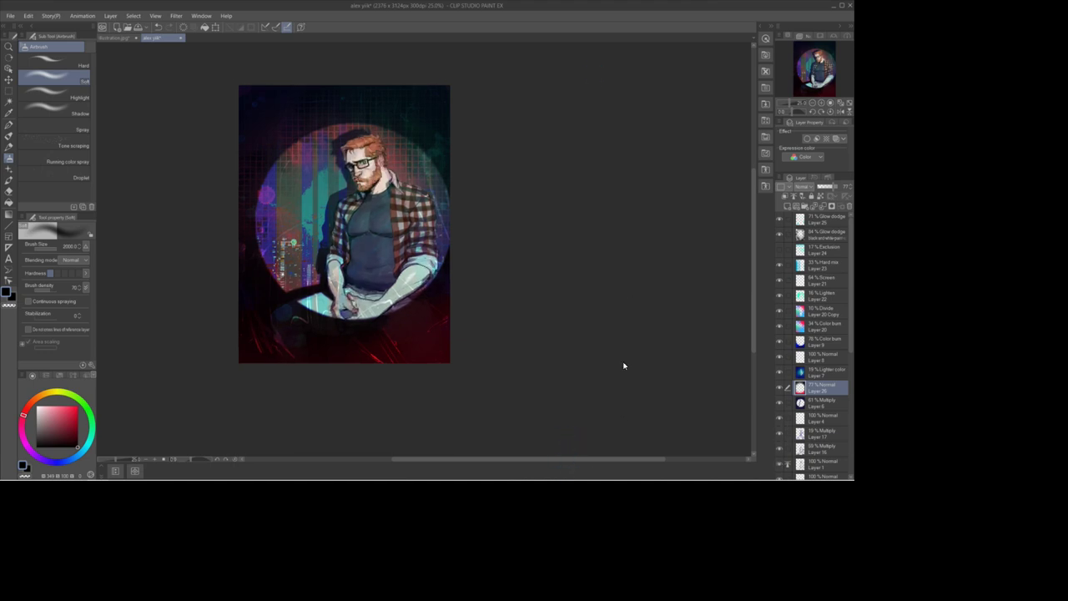
# Step: Select Layer 3 below the Darken layer and paint reddish-brown hair strokes on both forearms with the Oil paint flat brush
pyautogui.scroll(-5, 819, 335)
pyautogui.click(821, 357)
pyautogui.click(820, 371)
pyautogui.click(779, 388)
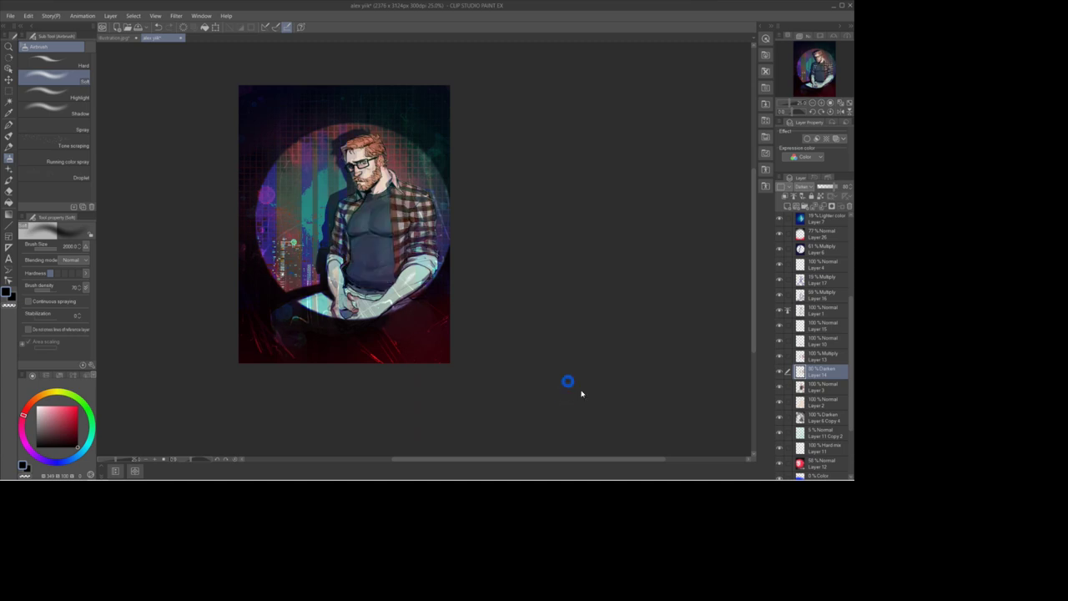
pyautogui.hotkey('ctrl', 'z')
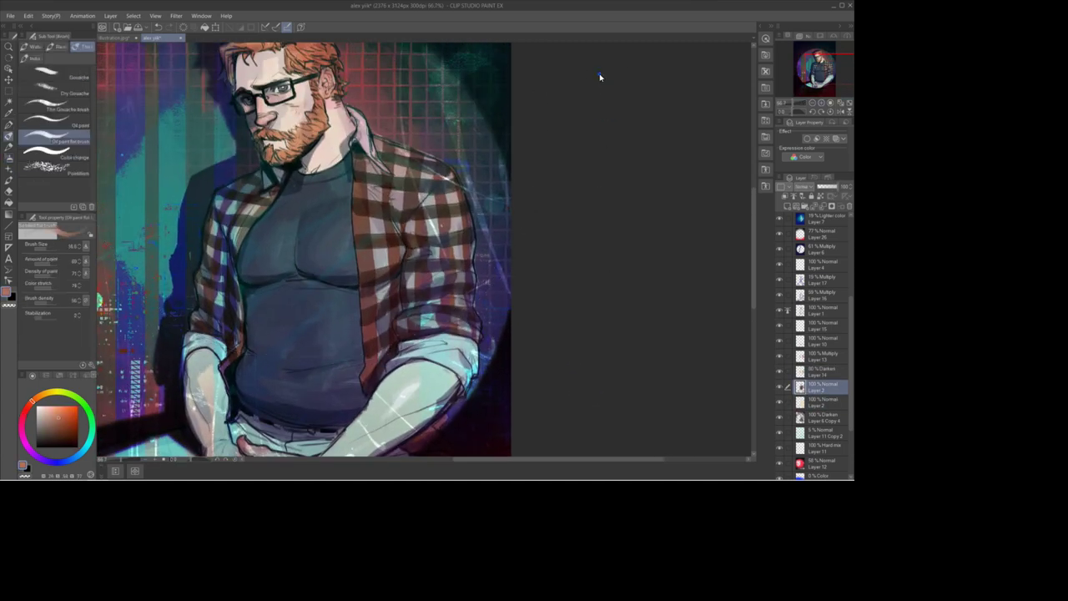
pyautogui.moveTo(193, 387); pyautogui.dragTo(269, 302)
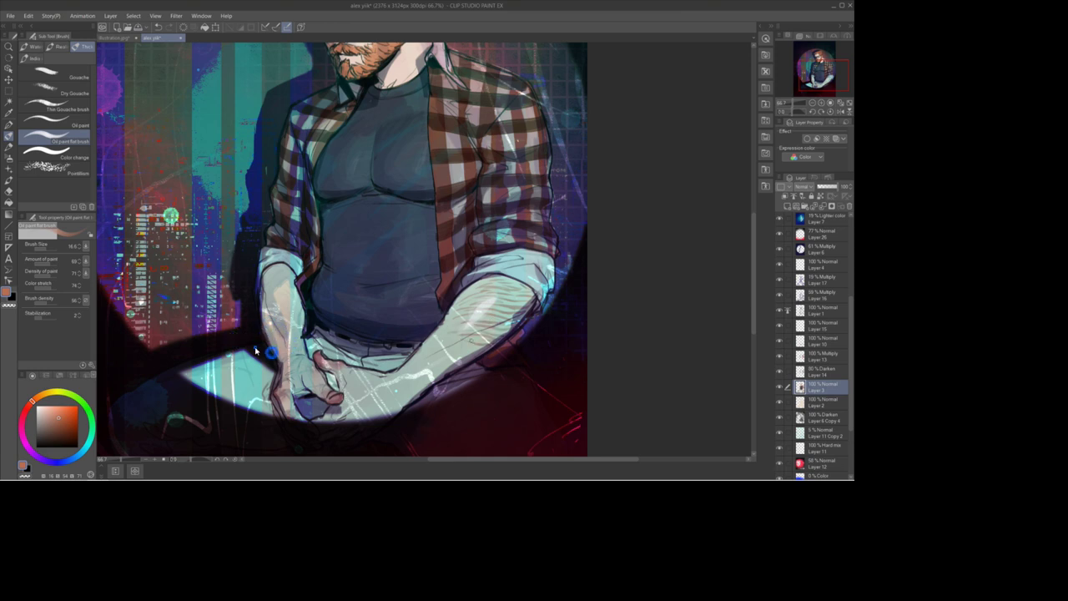
pyautogui.moveTo(451, 342); pyautogui.dragTo(473, 347)
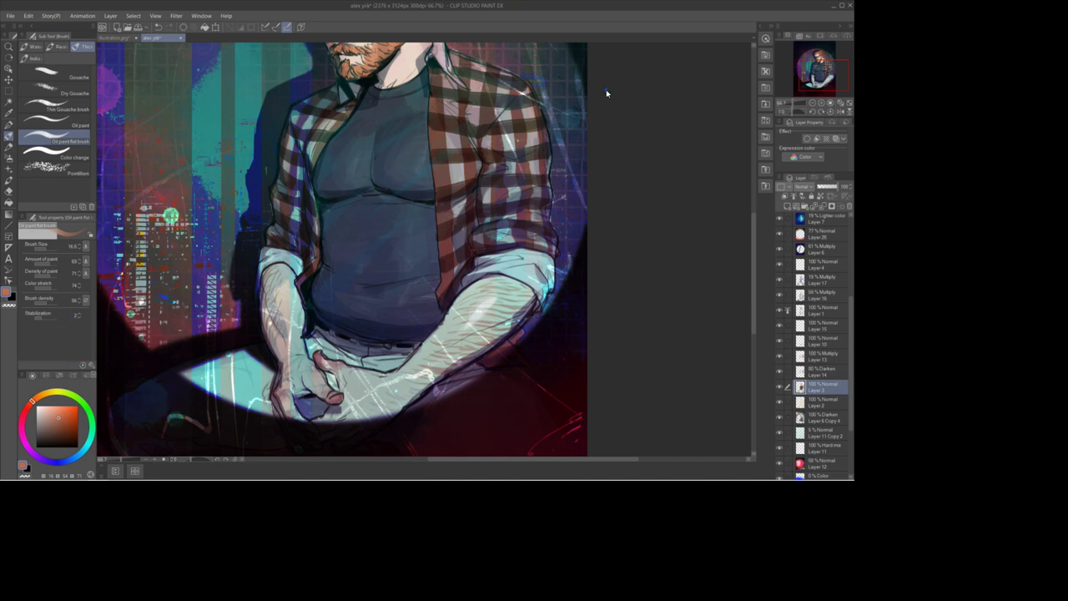
# Step: Add a layer above Layer 1, reduce the brush size to about 6.4, sample the beard colour and paint fine beard strands
pyautogui.click(820, 66)
pyautogui.click(822, 373)
pyautogui.click(786, 206)
pyautogui.click(36, 249)
pyautogui.moveTo(821, 371); pyautogui.dragTo(821, 318)
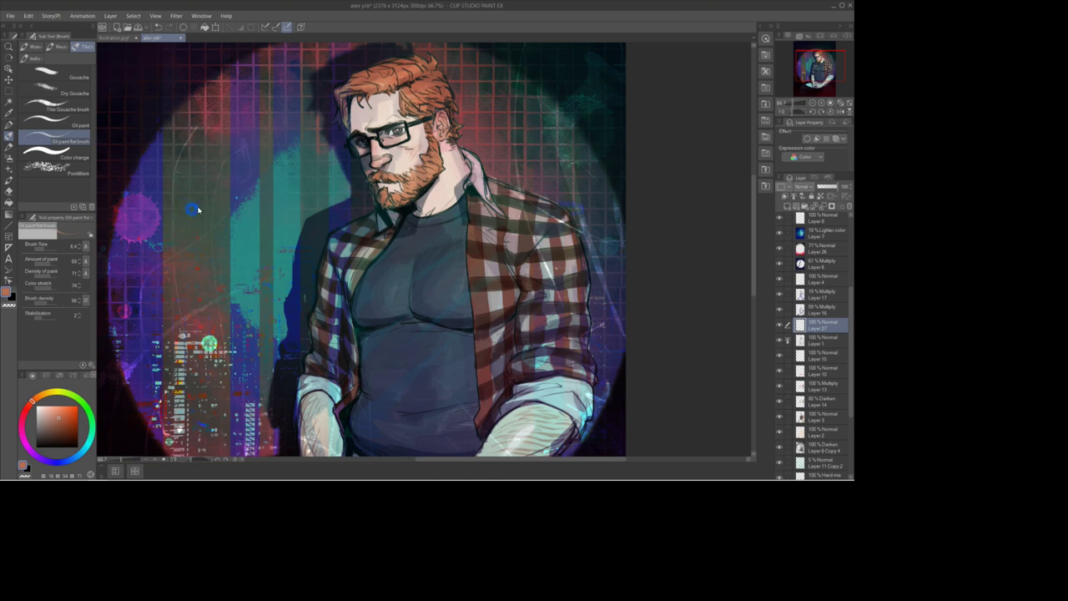
pyautogui.keyDown('alt'); pyautogui.click(404, 166); pyautogui.keyUp('alt')
pyautogui.moveTo(407, 172); pyautogui.dragTo(422, 167)
pyautogui.click(812, 102)
pyautogui.click(812, 102)
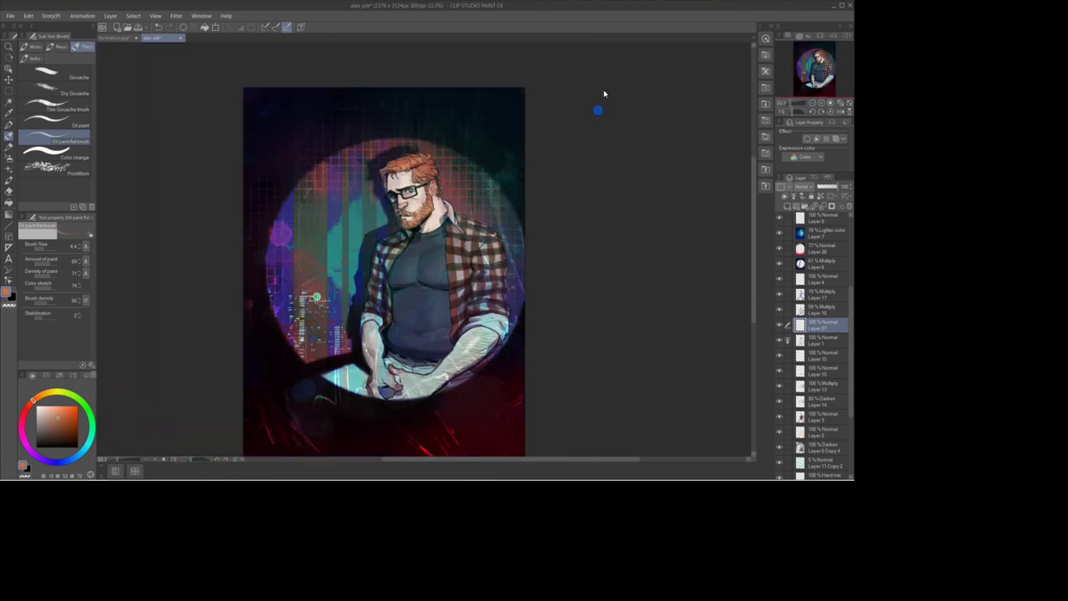
# Step: Add a layer at the top of the stack and paint white YIIK lettering and diagonal corner lines with the Oil paint flat brush
pyautogui.moveTo(559, 86); pyautogui.dragTo(569, 42)
pyautogui.scroll(5, 822, 325)
pyautogui.click(822, 218)
pyautogui.click(786, 206)
pyautogui.click(37, 406)
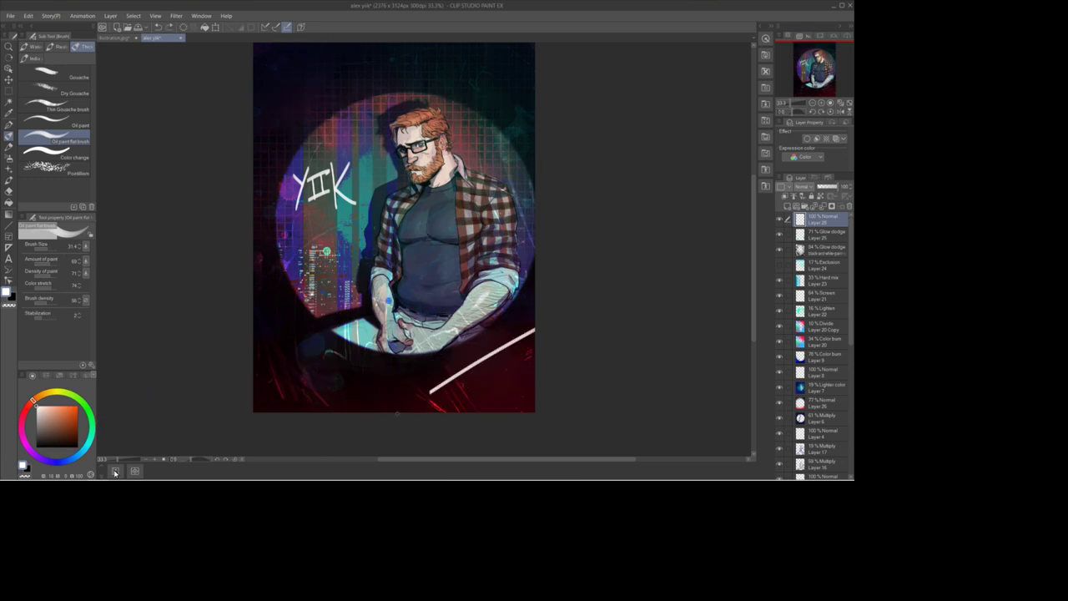
pyautogui.click(812, 104)
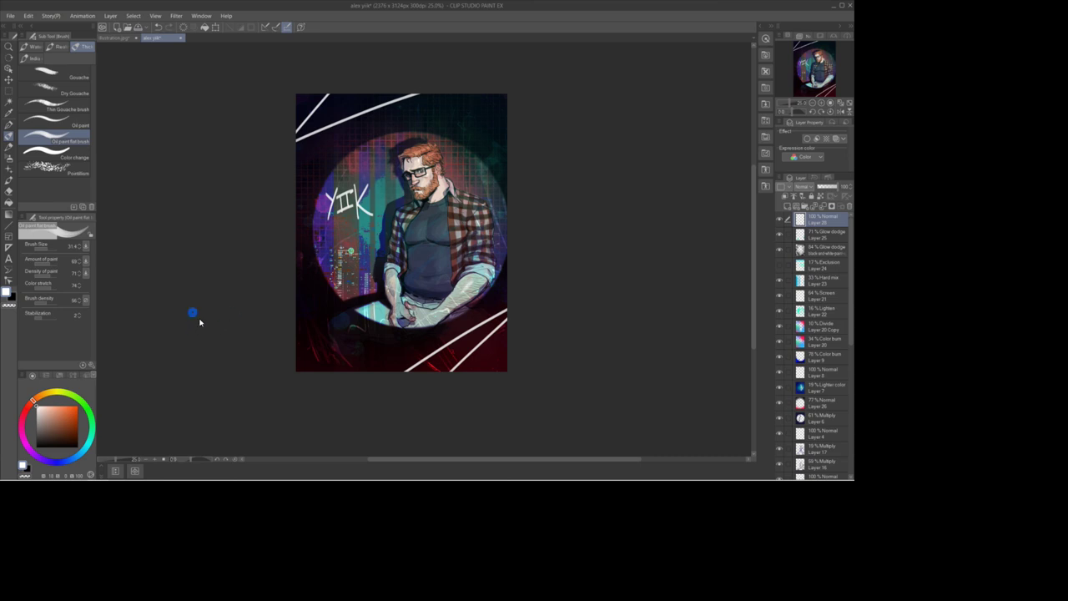
# Step: Paste the colourful polka-dot pattern just above the blue Color layer and delete its white background
pyautogui.scroll(-5, 814, 347)
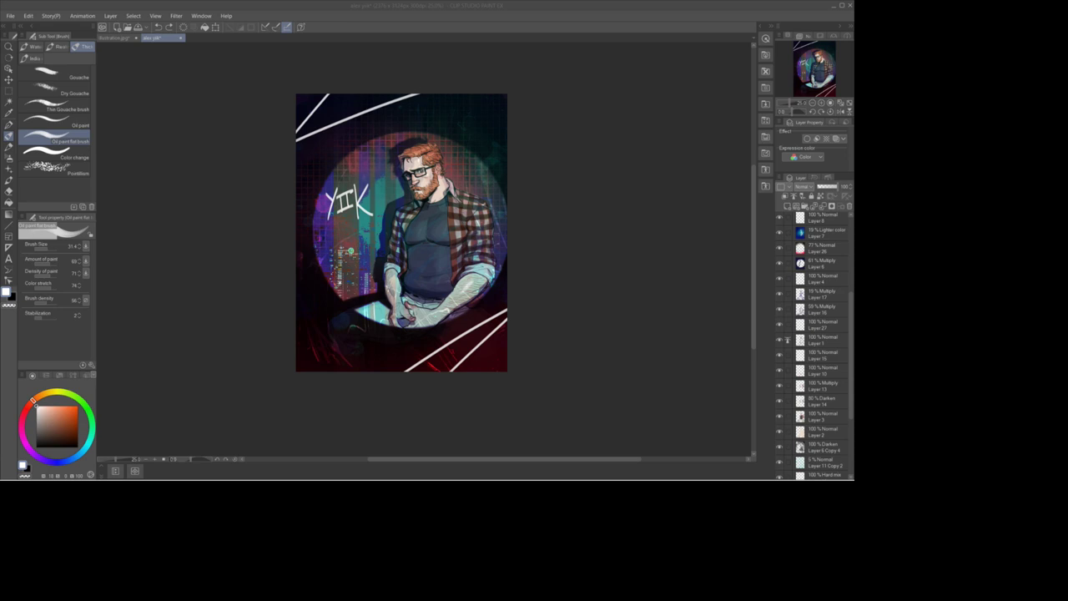
pyautogui.scroll(-4, 814, 347)
pyautogui.click(823, 410)
pyautogui.click(822, 395)
pyautogui.hotkey('ctrl', 'v')
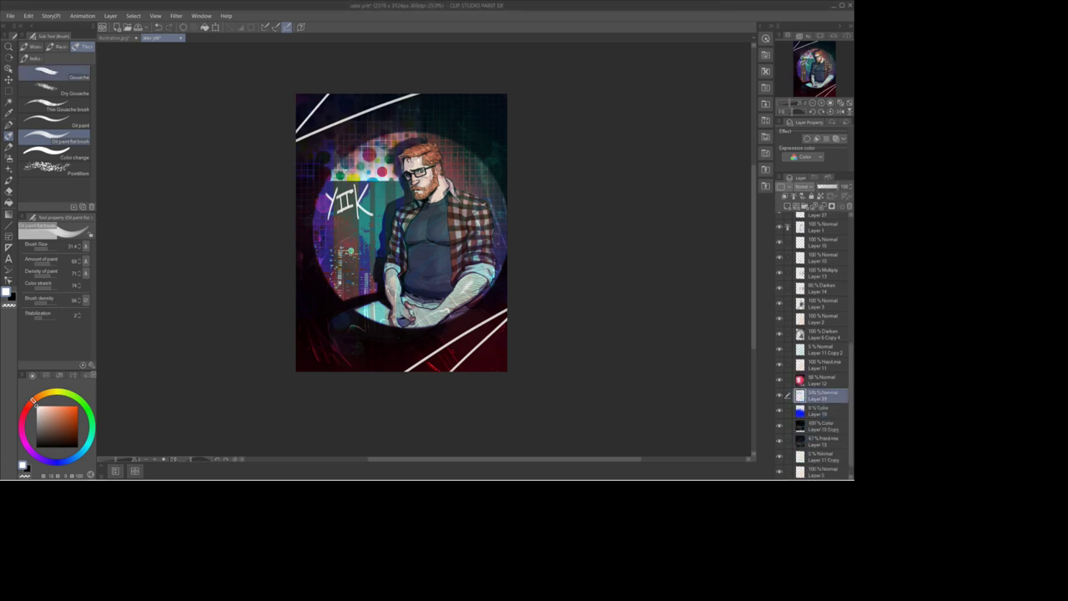
pyautogui.click(9, 102)
pyautogui.click(375, 164)
pyautogui.press('Delete')
pyautogui.hotkey('ctrl', 'd')
# Step: Duplicate the dot layer several times and move the copies to cover the background with dots
pyautogui.click(9, 69)
pyautogui.click(153, 163)
pyautogui.scroll(-3, 813, 346)
pyautogui.scroll(-3, 822, 379)
pyautogui.click(823, 380)
pyautogui.click(9, 80)
pyautogui.moveTo(138, 232); pyautogui.dragTo(138, 316)
pyautogui.hotkey('ctrl', 'v')
pyautogui.moveTo(139, 186); pyautogui.dragTo(124, 359)
pyautogui.hotkey('ctrl', 'v')
pyautogui.moveTo(145, 212); pyautogui.dragTo(142, 245)
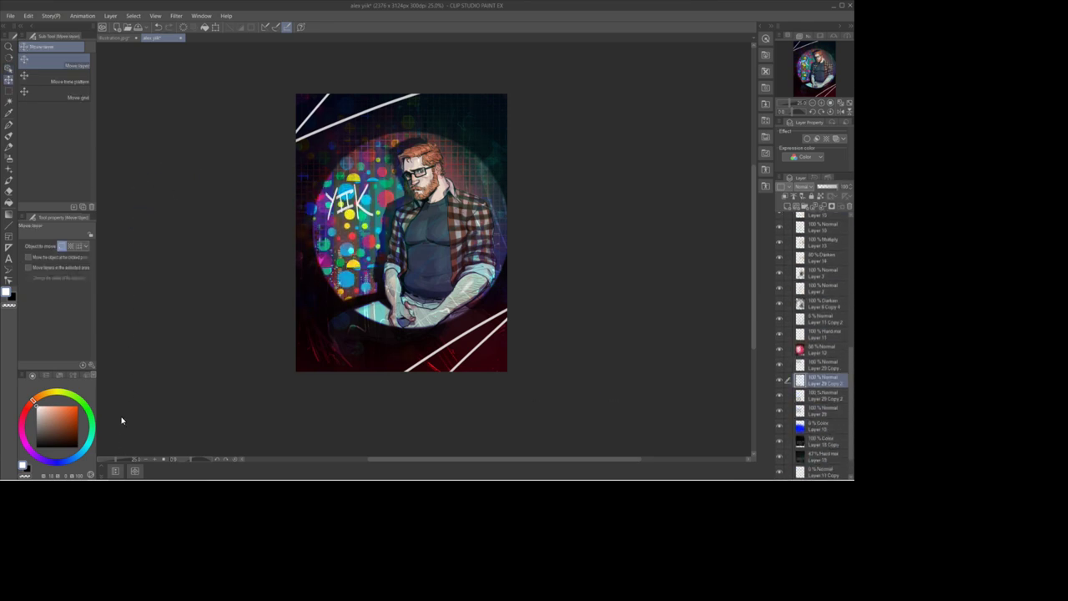
pyautogui.hotkey('ctrl', 'v')
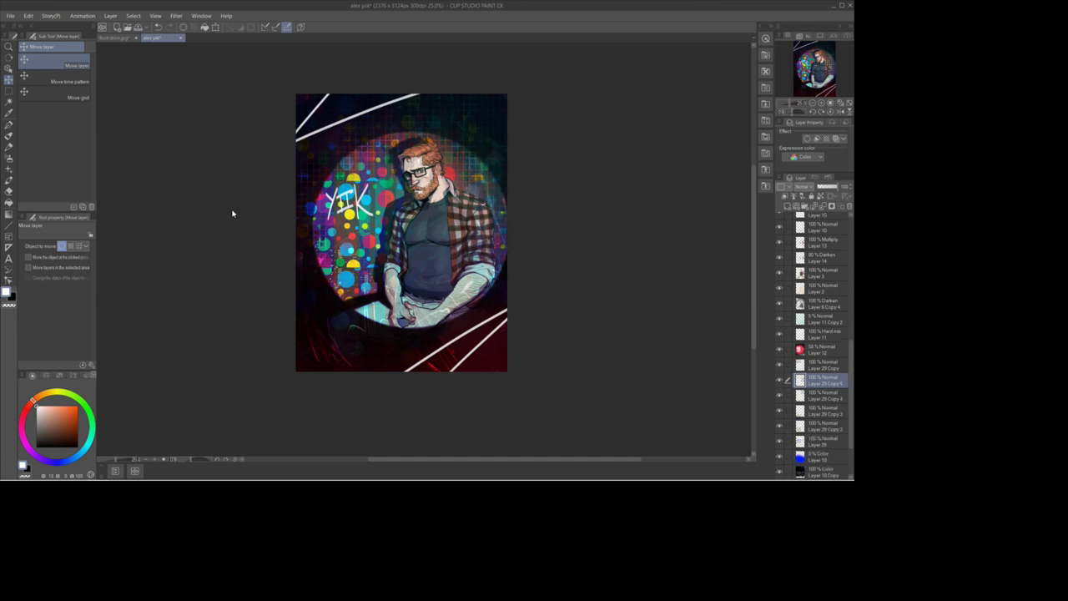
# Step: Merge all the dot layer copies into a single layer
pyautogui.click(9, 69)
pyautogui.hotkey('ctrl', 't')
pyautogui.press('Return')
pyautogui.keyDown('shift'); pyautogui.click(822, 456); pyautogui.keyUp('shift')
pyautogui.rightClick(822, 457)
pyautogui.click(786, 417)
pyautogui.hotkey('ctrl', 't')
pyautogui.moveTo(328, 255); pyautogui.dragTo(345, 271)
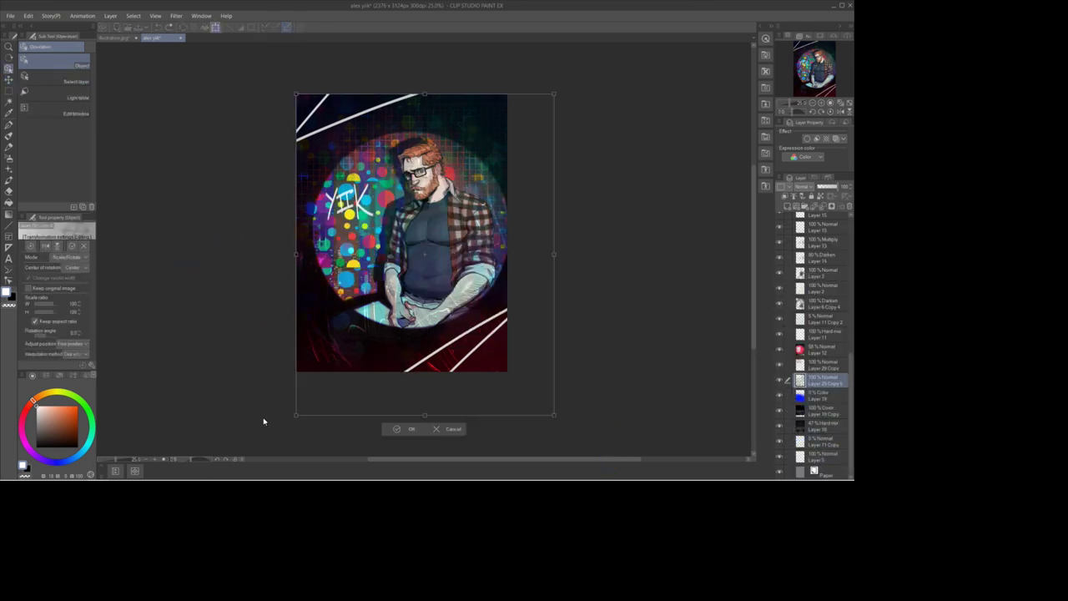
pyautogui.click(448, 428)
pyautogui.keyDown('shift'); pyautogui.click(822, 366); pyautogui.keyUp('shift')
pyautogui.rightClick(823, 365)
pyautogui.click(185, 296)
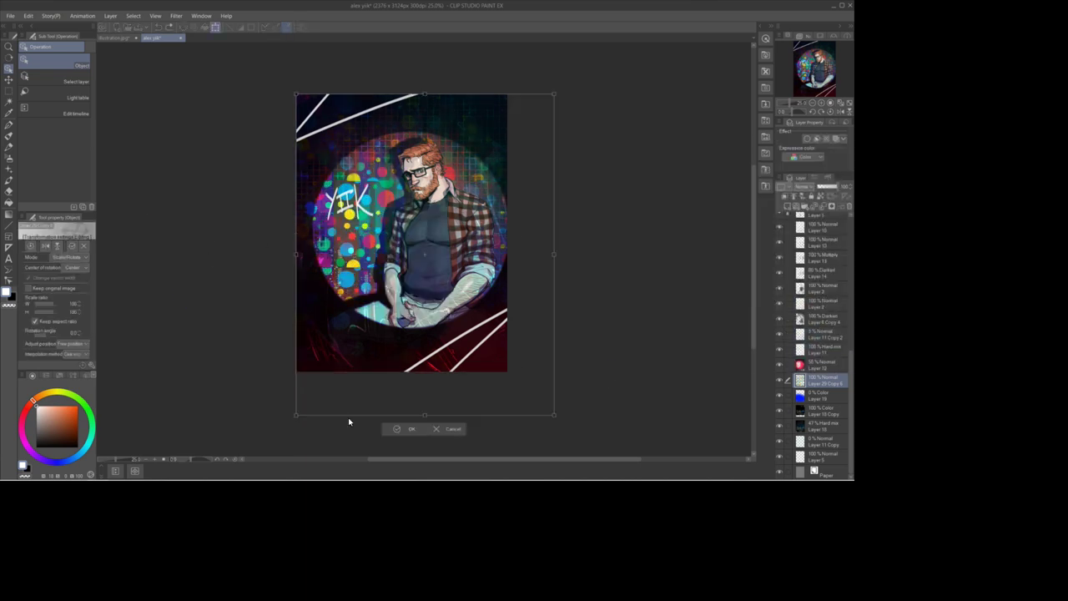
# Step: Transform the merged dots into a narrower, slanted pattern on the wall left of the man
pyautogui.moveTo(343, 426); pyautogui.dragTo(196, 383)
pyautogui.moveTo(342, 105); pyautogui.dragTo(191, 102)
pyautogui.moveTo(196, 243); pyautogui.dragTo(67, 415)
pyautogui.press('Return')
# Step: Duplicate the transformed dot layer, flip the copy horizontally and place it behind the man's right-hand side of the canvas
pyautogui.hotkey('ctrl', 'v')
pyautogui.rightClick(133, 269)
pyautogui.click(155, 360)
pyautogui.moveTo(76, 250); pyautogui.dragTo(204, 255)
pyautogui.press('Return')
pyautogui.scroll(4, 150, 268)
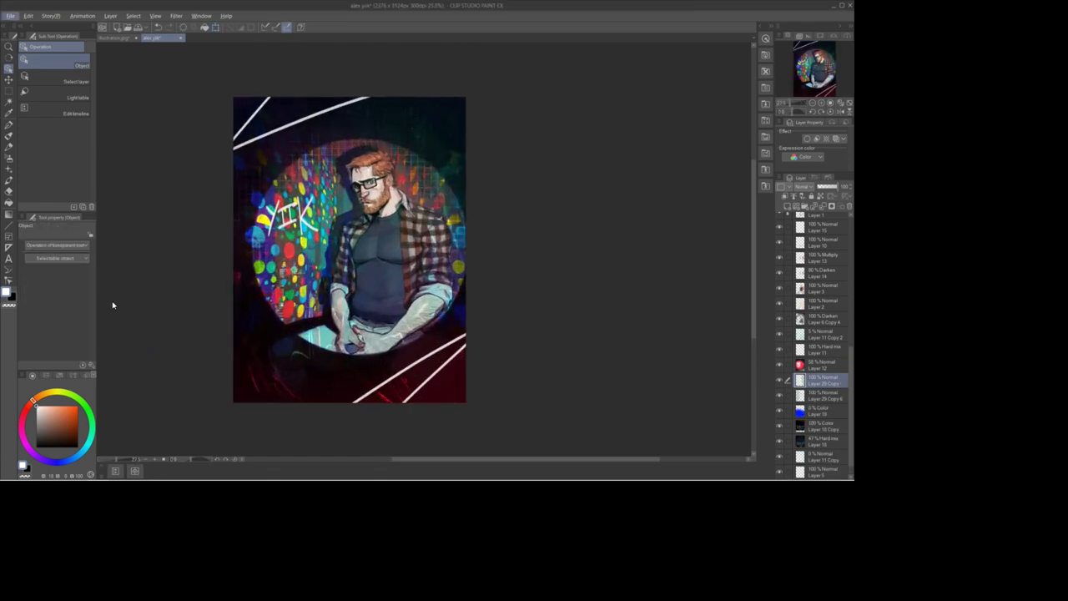
# Step: Merge the two dot layers into one Glow dodge layer and erase over the dots with the Kneaded eraser
pyautogui.keyDown('shift'); pyautogui.click(810, 396); pyautogui.keyUp('shift')
pyautogui.rightClick(811, 396)
pyautogui.click(796, 358)
pyautogui.click(803, 187)
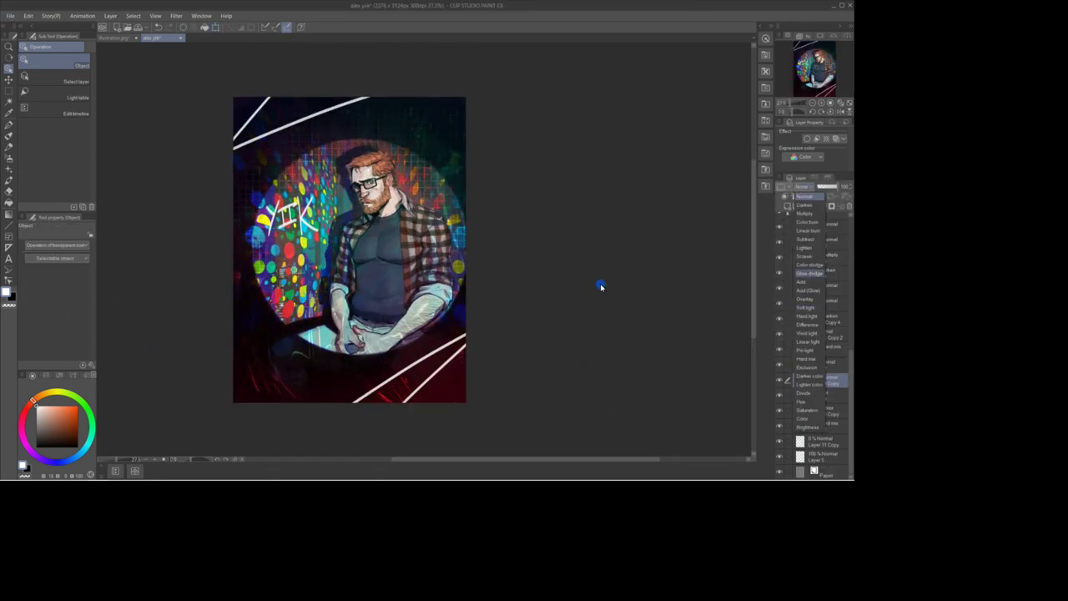
pyautogui.click(807, 273)
pyautogui.press('e')
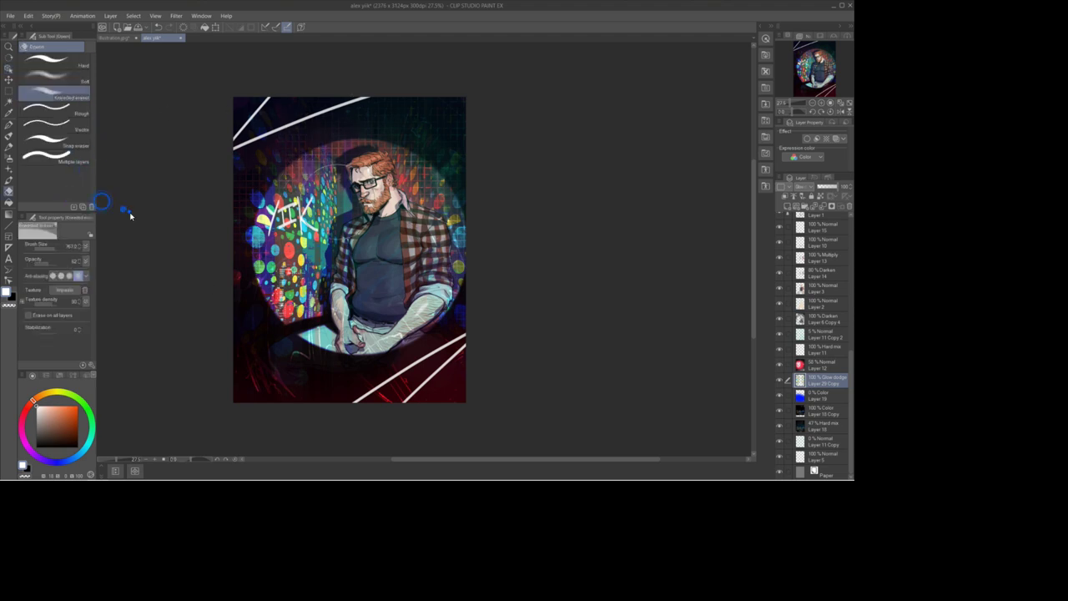
pyautogui.moveTo(285, 294); pyautogui.dragTo(301, 188)
# Step: Airbrush black over the background on a new layer with the Soft brush at size 2000 and place it above the red Layer 12
pyautogui.rightClick(821, 396)
pyautogui.click(78, 447)
pyautogui.click(9, 158)
pyautogui.rightClick(820, 397)
pyautogui.click(786, 174)
pyautogui.moveTo(276, 242)
pyautogui.mouseDown()
pyautogui.moveTo(185, 238)
pyautogui.moveTo(184, 276)
pyautogui.mouseUp()
pyautogui.moveTo(821, 395); pyautogui.dragTo(821, 362)
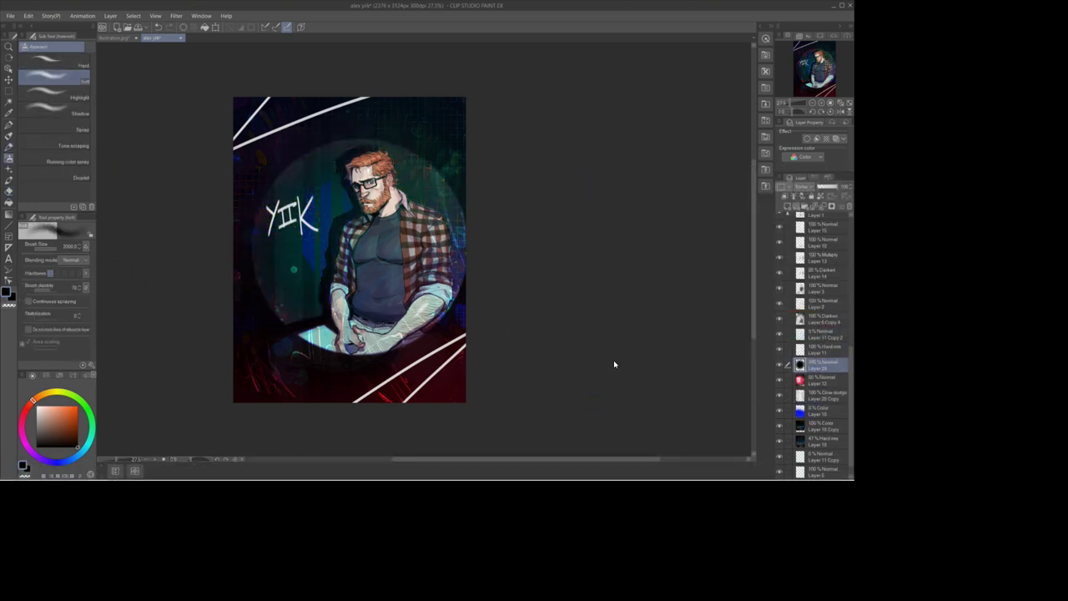